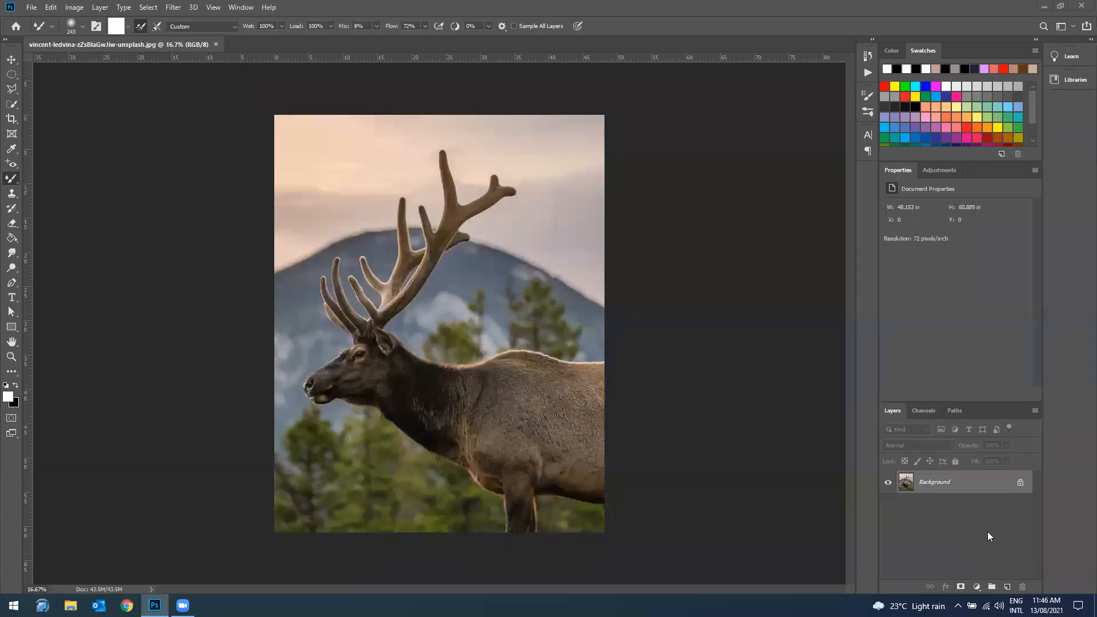
# Step: Unlock the Background layer and set up the Quick Selection Tool with a slightly larger brush
pyautogui.click(1019, 483)
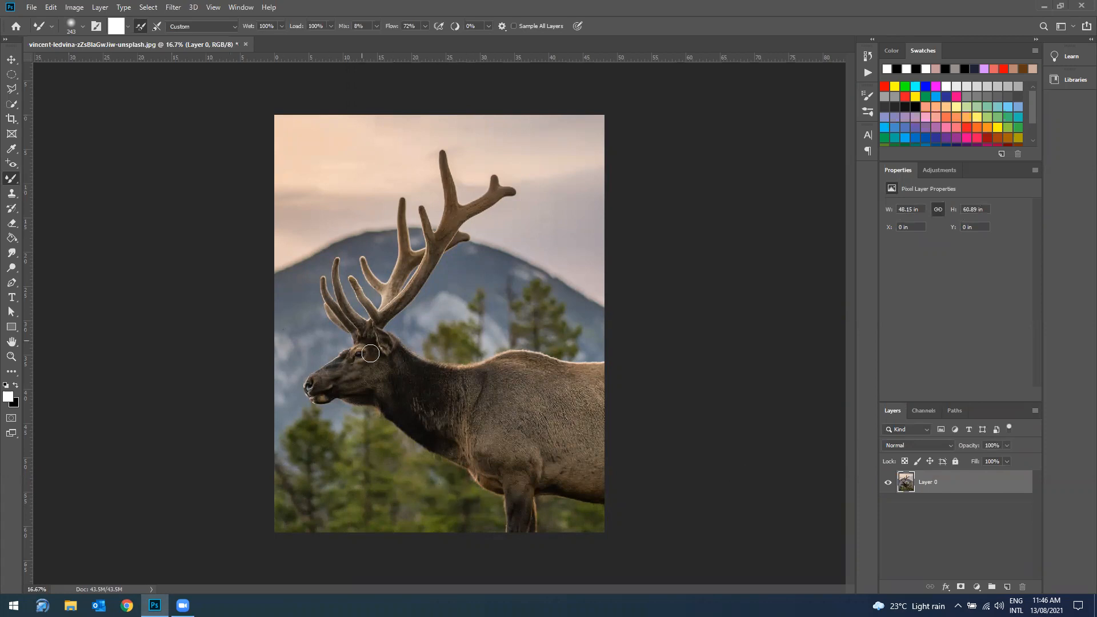
pyautogui.click(11, 104)
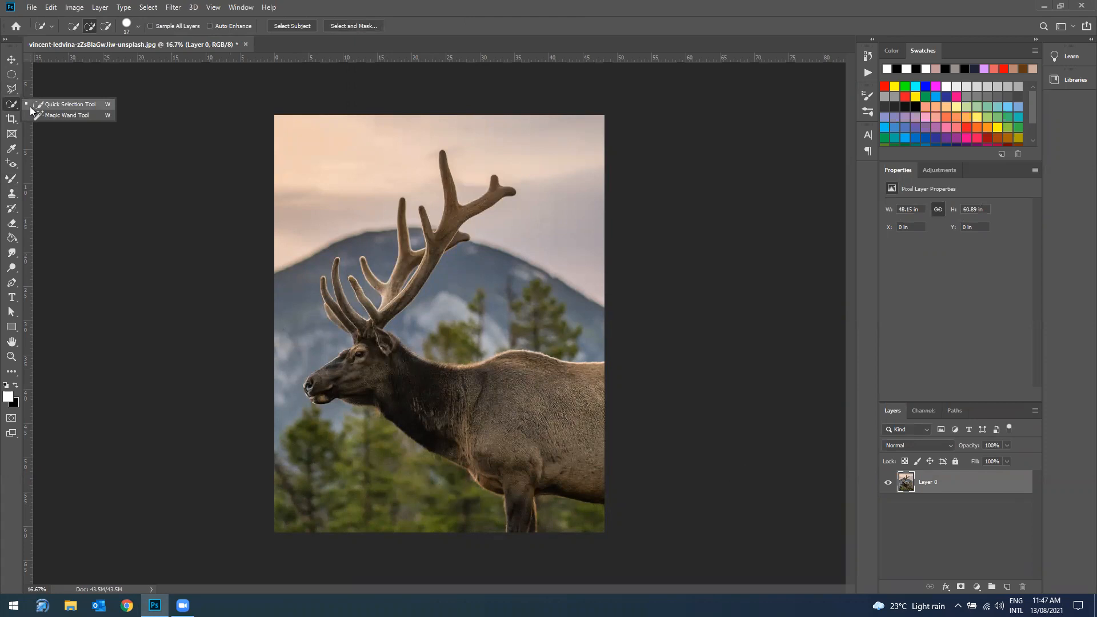
pyautogui.click(32, 108)
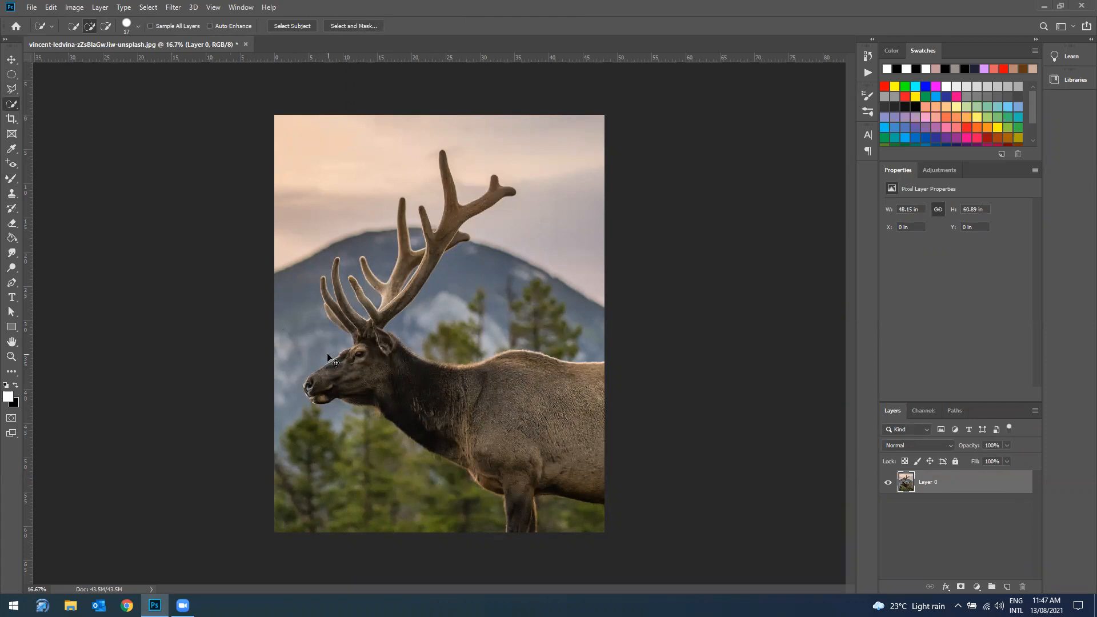
pyautogui.hotkey('ctrl', '+')
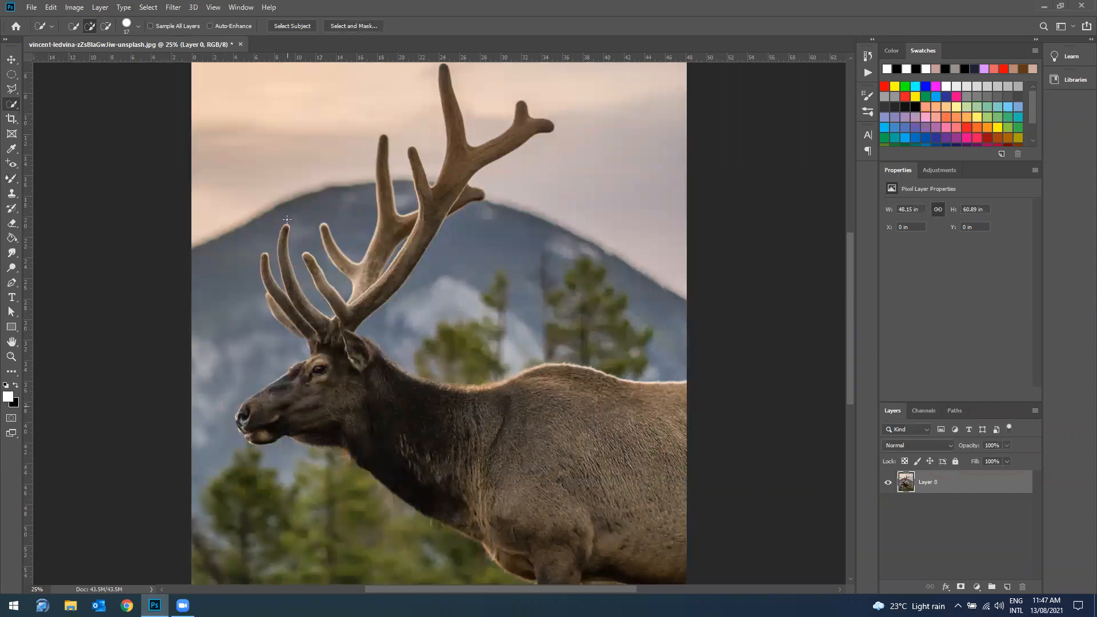
pyautogui.click(139, 25)
pyautogui.moveTo(83, 56); pyautogui.dragTo(88, 57)
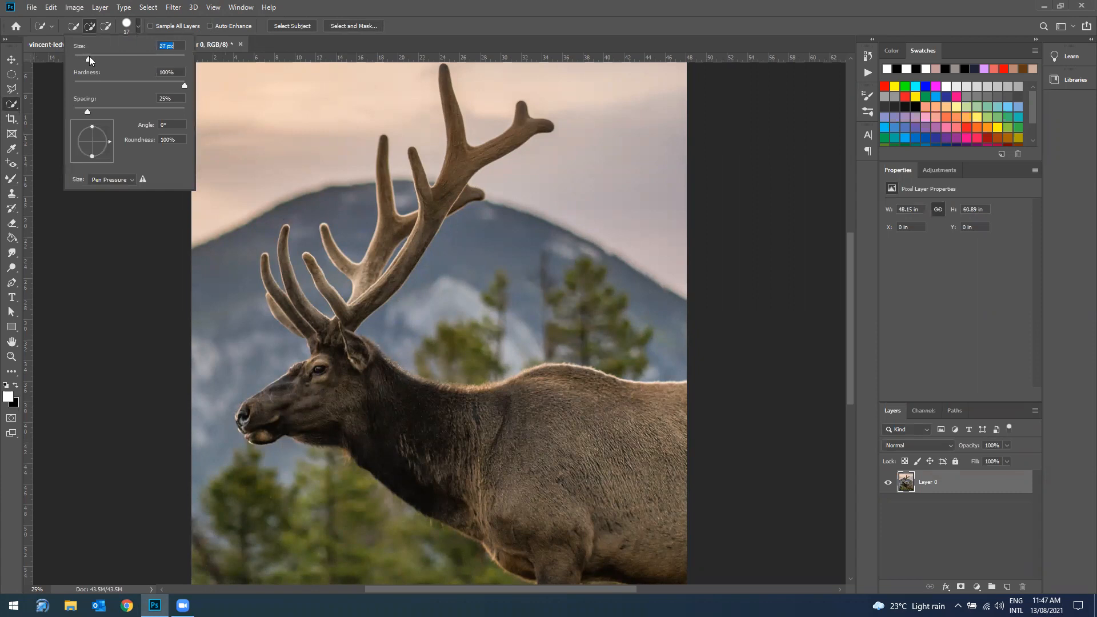
pyautogui.click(255, 33)
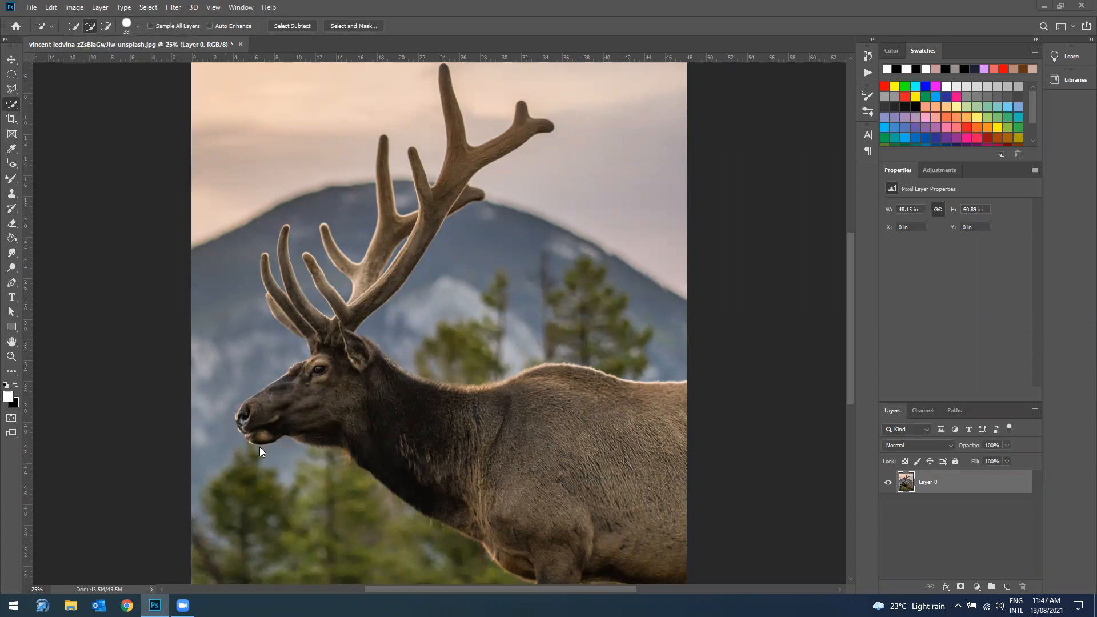
# Step: Select the elk's head, neck, body and front leg with the Quick Selection Tool
pyautogui.moveTo(261, 418)
pyautogui.mouseDown()
pyautogui.moveTo(355, 371)
pyautogui.moveTo(426, 395)
pyautogui.moveTo(468, 431)
pyautogui.moveTo(529, 435)
pyautogui.moveTo(621, 402)
pyautogui.moveTo(656, 419)
pyautogui.mouseUp()
pyautogui.moveTo(659, 459); pyautogui.dragTo(657, 547)
pyautogui.scroll(-3, 657, 549)
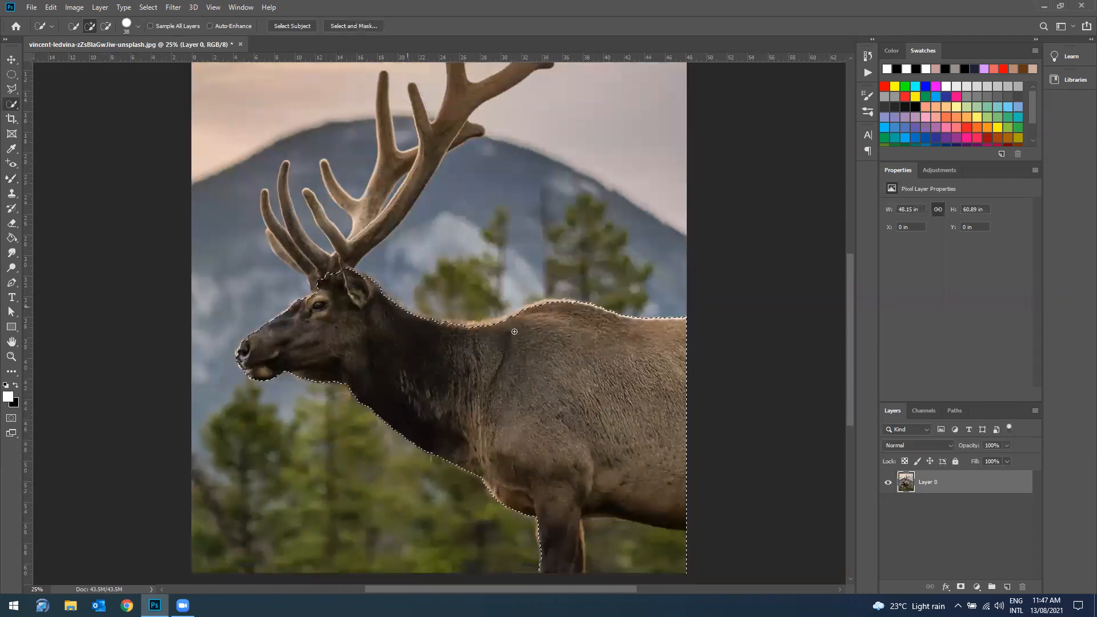
# Step: Add both antlers with all their tines to the elk selection
pyautogui.scroll(3, 514, 331)
pyautogui.moveTo(316, 376)
pyautogui.mouseDown()
pyautogui.moveTo(271, 300)
pyautogui.moveTo(271, 312)
pyautogui.moveTo(300, 337)
pyautogui.moveTo(291, 290)
pyautogui.mouseUp()
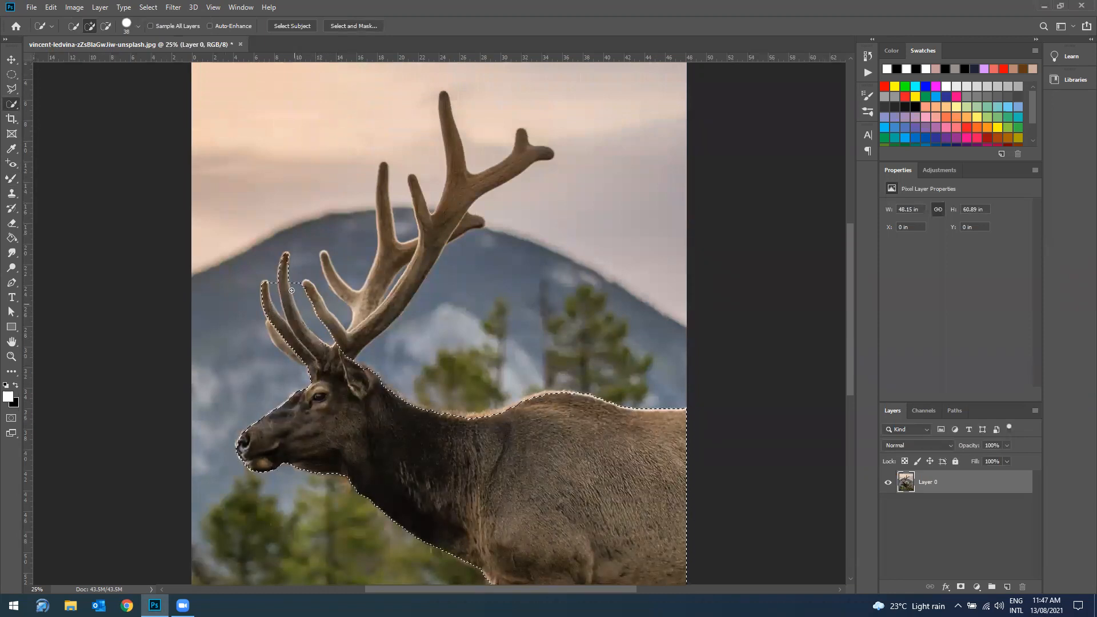
pyautogui.moveTo(346, 341)
pyautogui.mouseDown()
pyautogui.moveTo(326, 304)
pyautogui.moveTo(367, 329)
pyautogui.moveTo(404, 297)
pyautogui.moveTo(427, 249)
pyautogui.moveTo(417, 199)
pyautogui.moveTo(449, 212)
pyautogui.moveTo(464, 187)
pyautogui.mouseUp()
pyautogui.moveTo(362, 298)
pyautogui.mouseDown()
pyautogui.moveTo(381, 246)
pyautogui.moveTo(462, 223)
pyautogui.mouseUp()
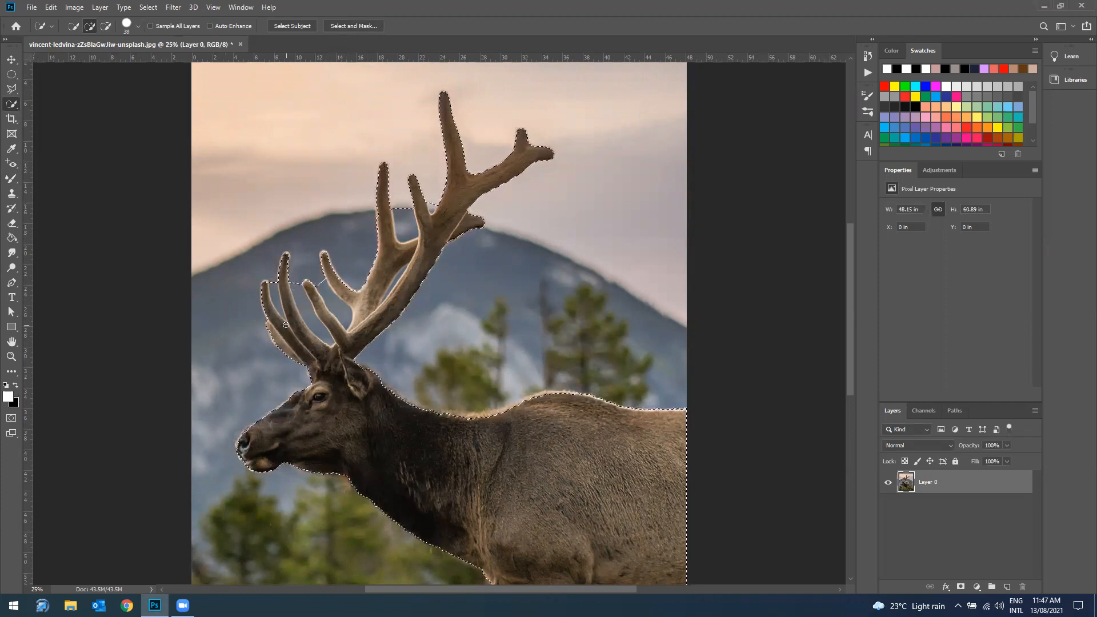
# Step: Subtract the background beneath the elk's belly and behind its front leg from the selection
pyautogui.scroll(-5, 426, 325)
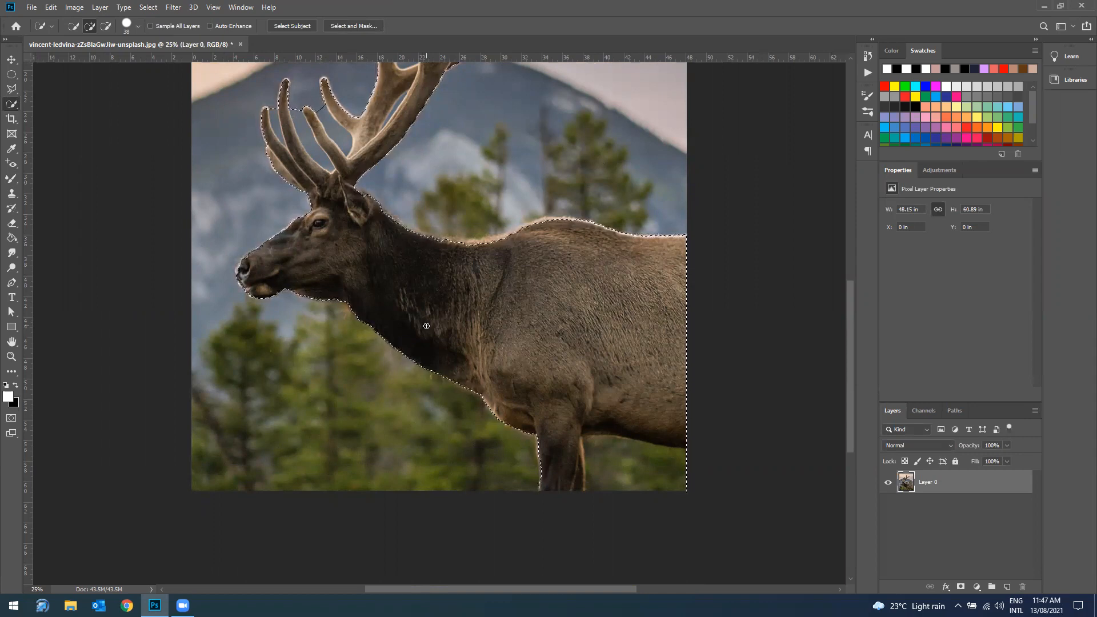
pyautogui.press('alt')
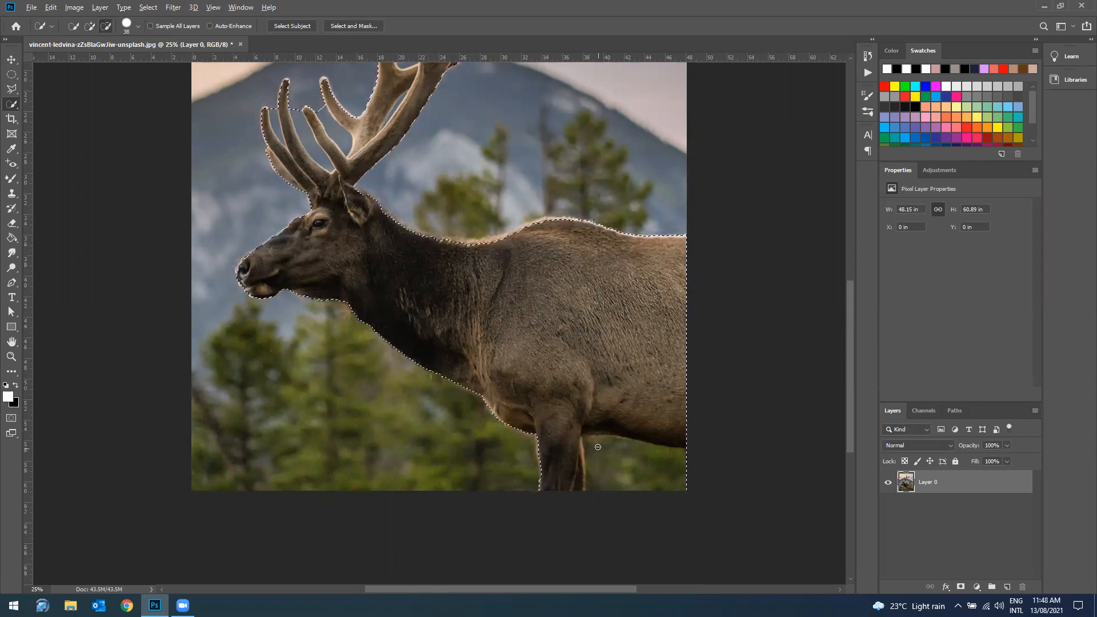
pyautogui.scroll(3, 373, 344)
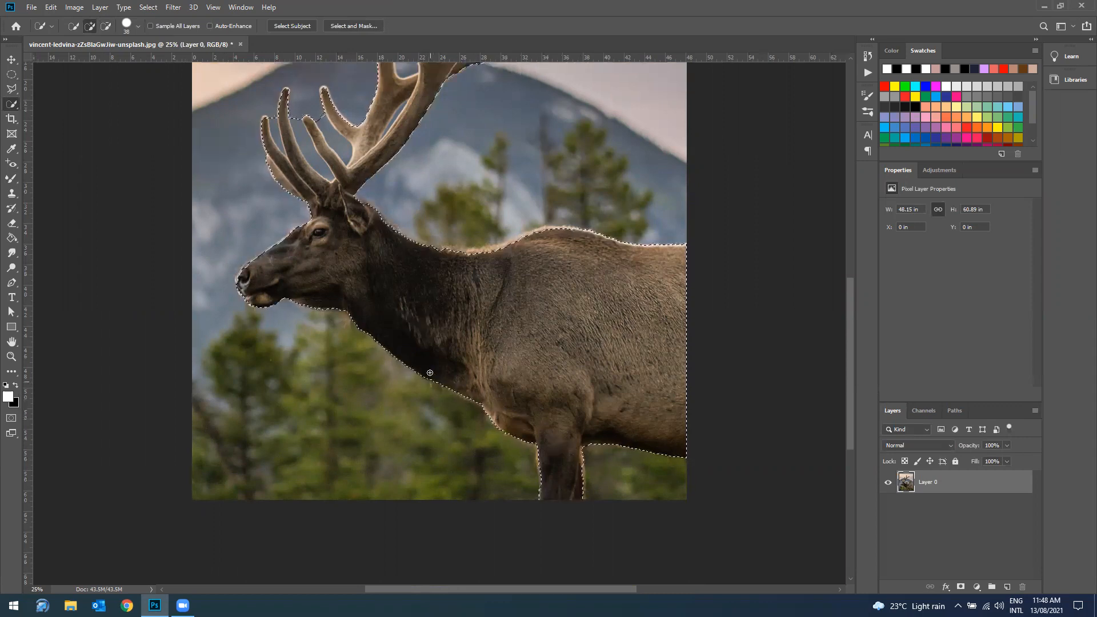
# Step: Subtract the open background areas between the upper and lower antler tines from the selection
pyautogui.scroll(3, 373, 344)
pyautogui.press('alt')
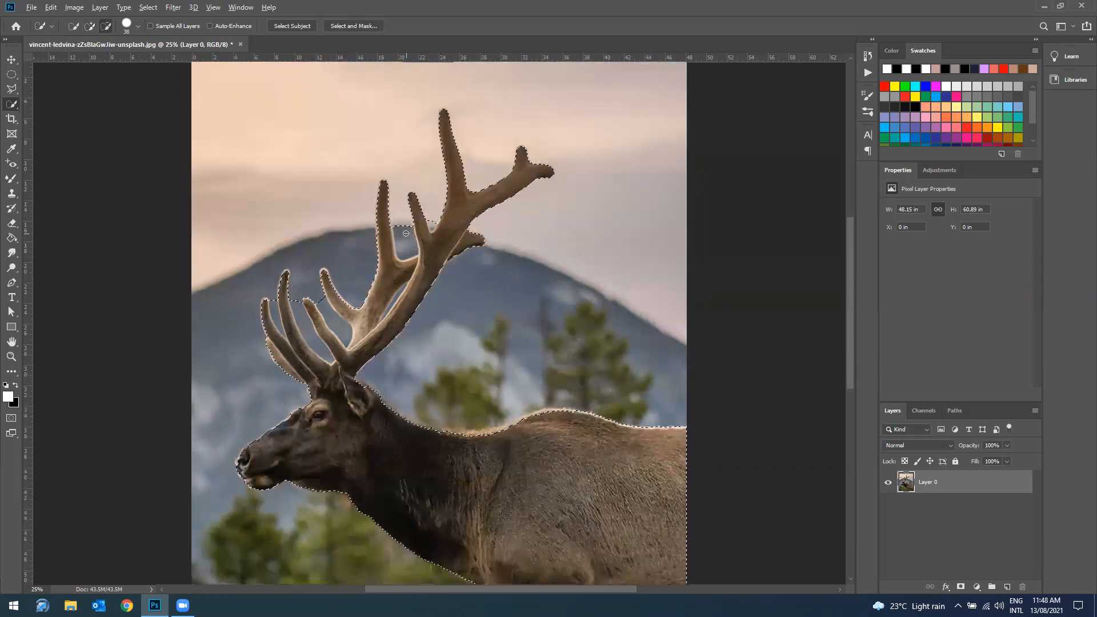
pyautogui.moveTo(404, 228); pyautogui.dragTo(408, 239)
pyautogui.keyDown('alt'); pyautogui.click(433, 225); pyautogui.keyUp('alt')
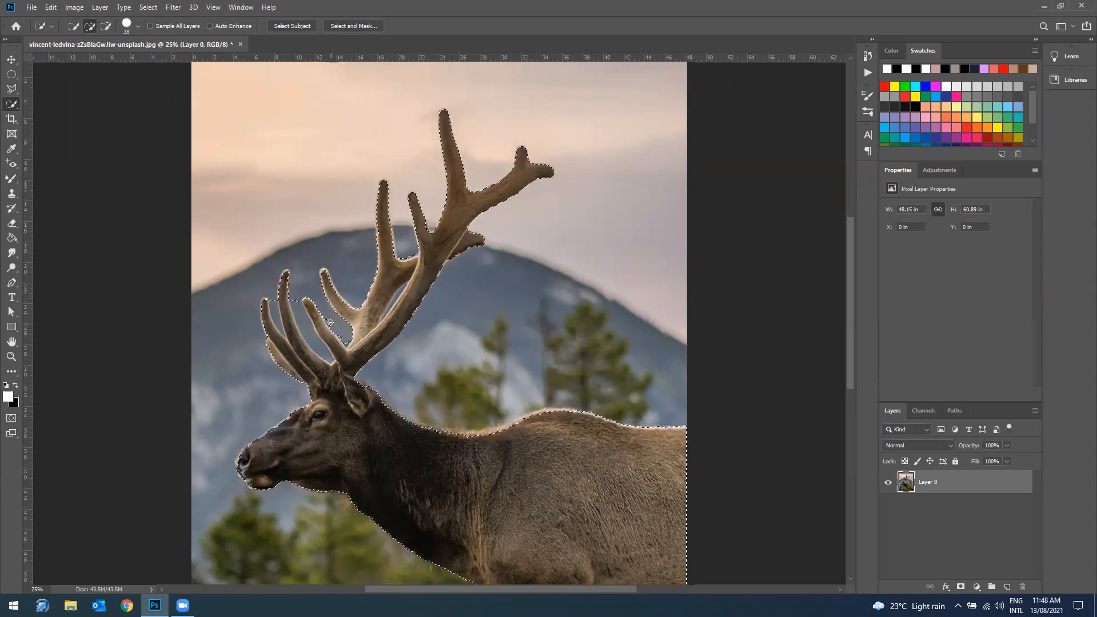
pyautogui.press('alt')
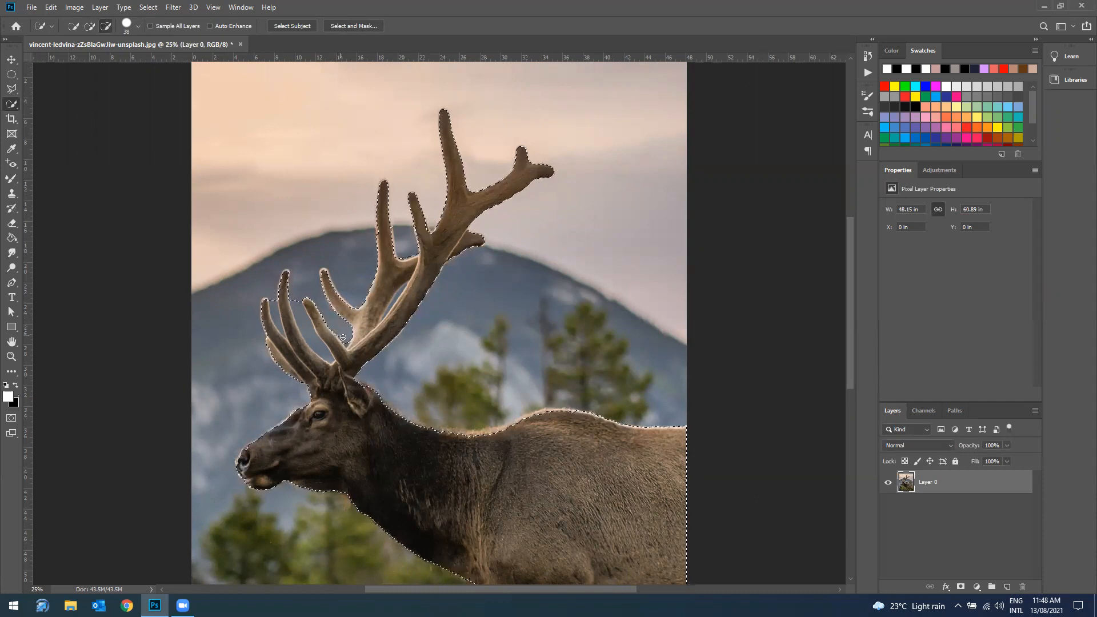
pyautogui.moveTo(300, 307); pyautogui.dragTo(307, 333)
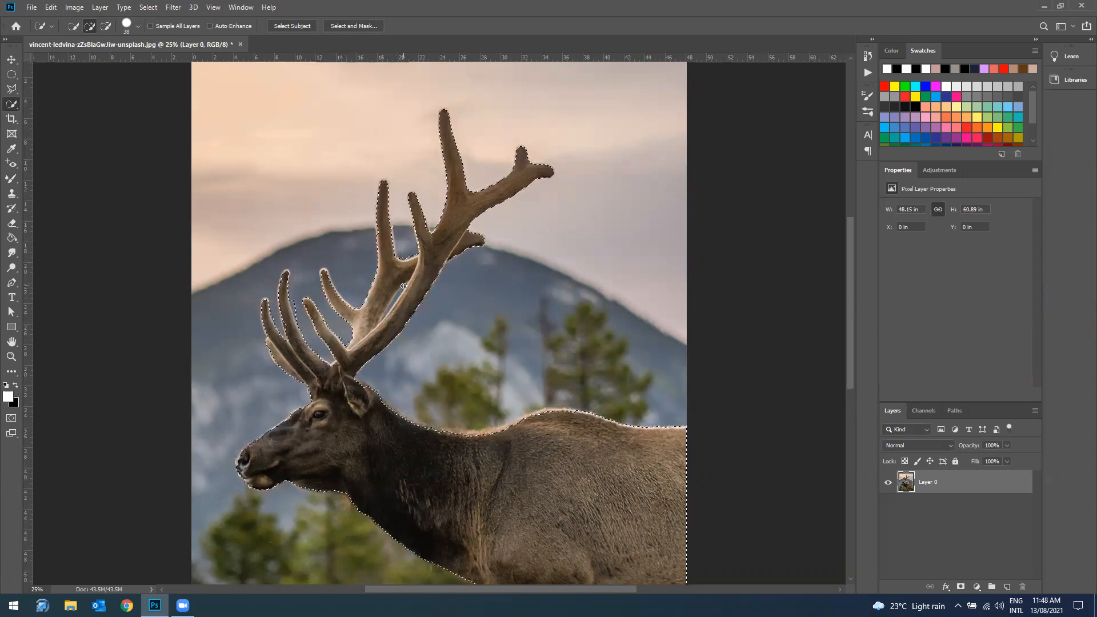
# Step: Subtract the narrow gap between the two main antler beams from the selection, using a 24 px Quick Selection brush
pyautogui.scroll(2, 402, 284)
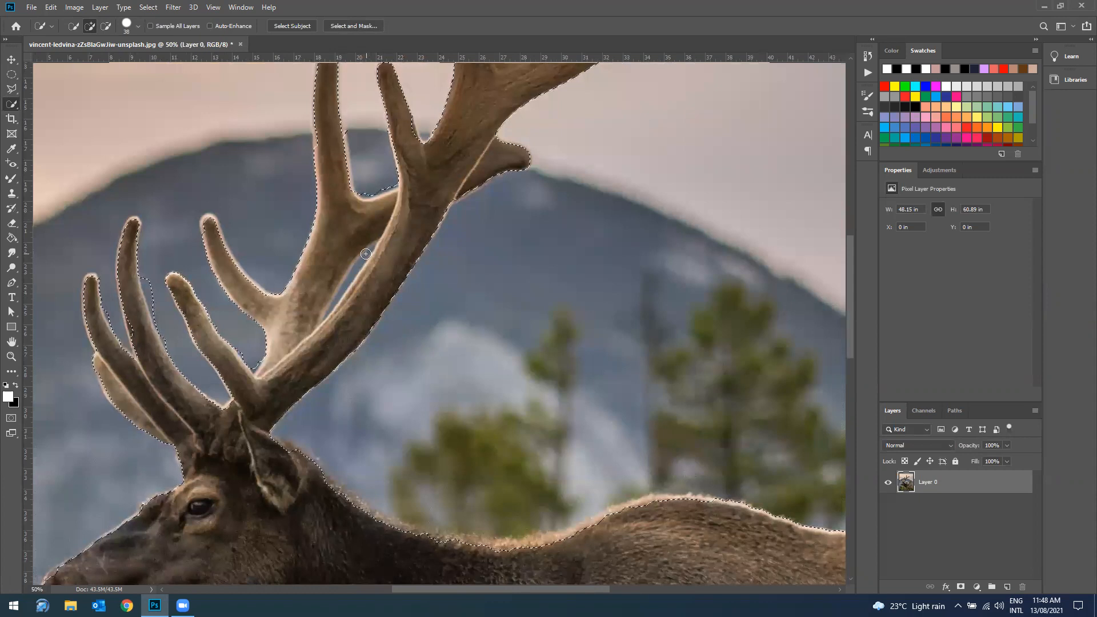
pyautogui.keyDown('alt'); pyautogui.moveTo(369, 250); pyautogui.dragTo(335, 317); pyautogui.keyUp('alt')
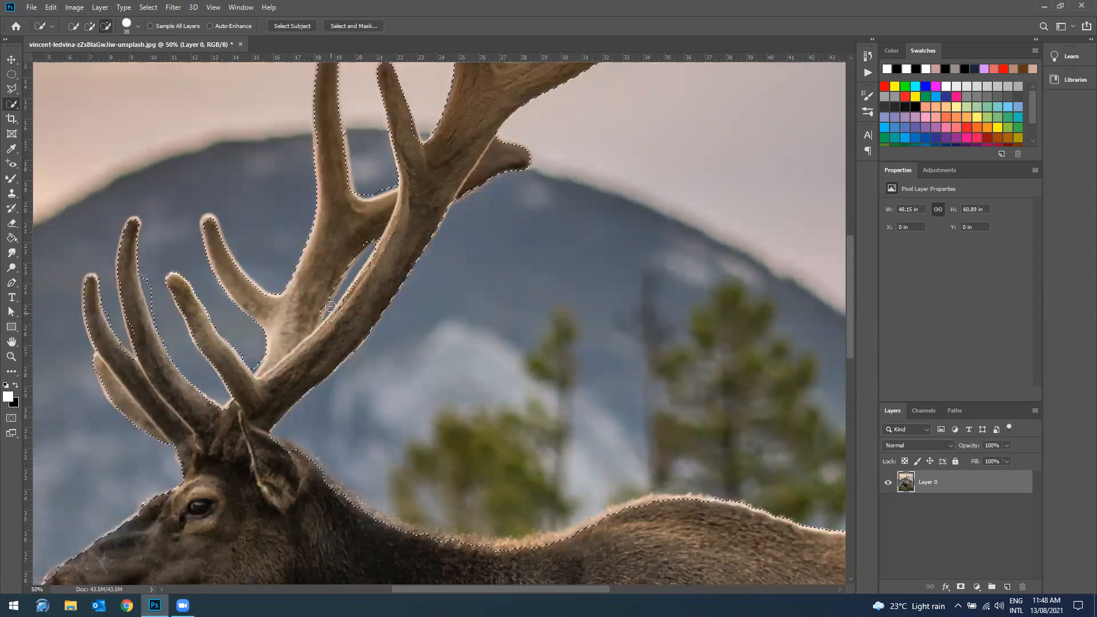
pyautogui.hotkey('ctrl', 'z')
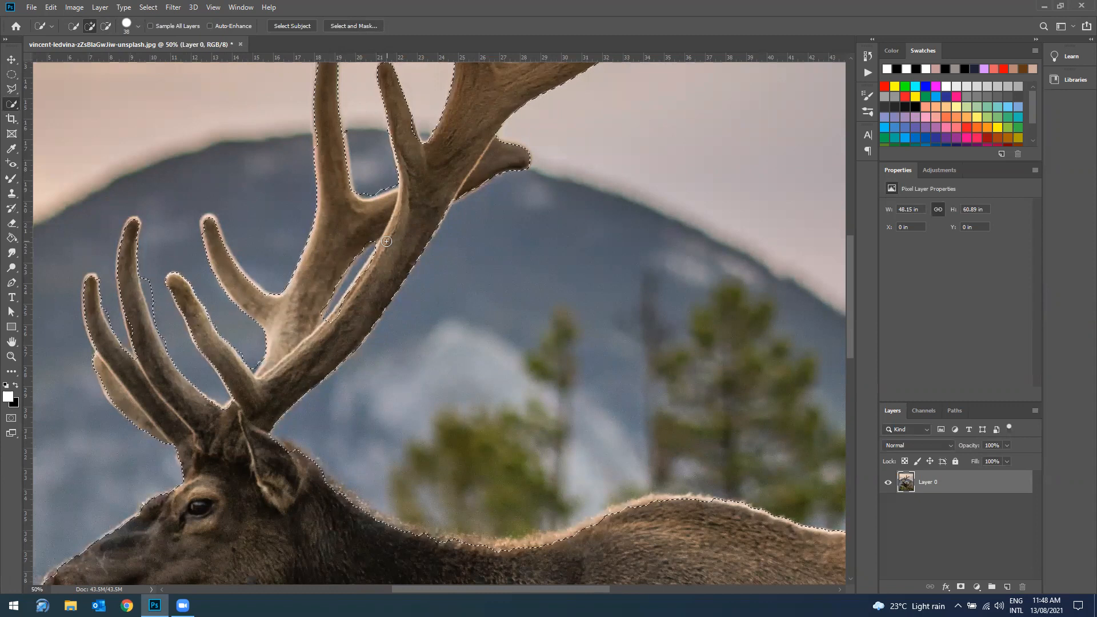
pyautogui.click(137, 27)
pyautogui.click(92, 58)
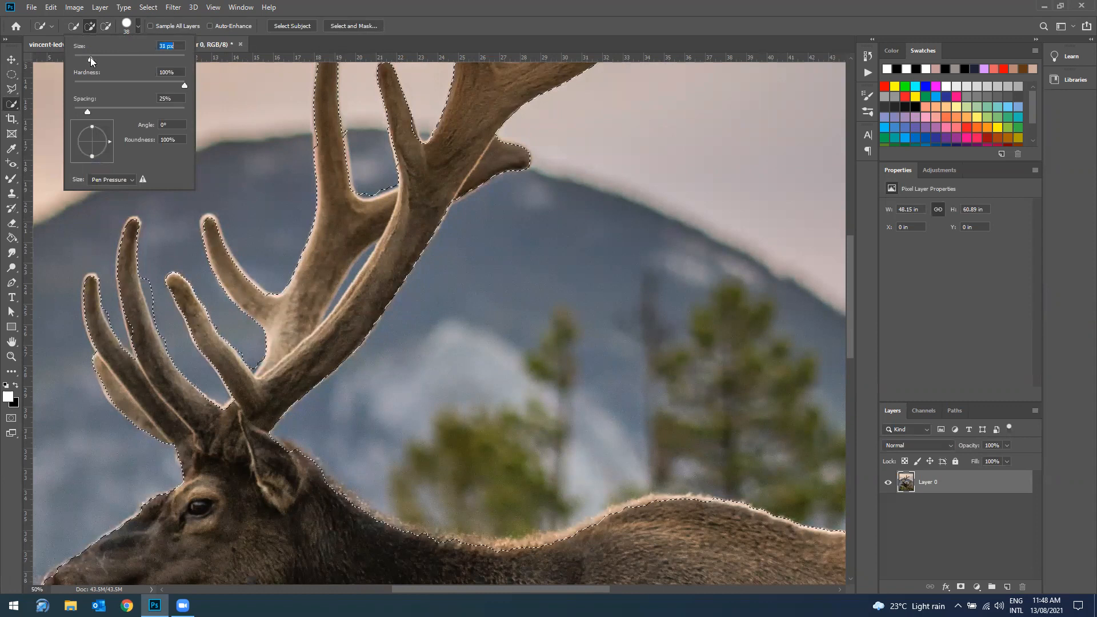
pyautogui.moveTo(89, 58); pyautogui.dragTo(86, 58)
pyautogui.click(297, 4)
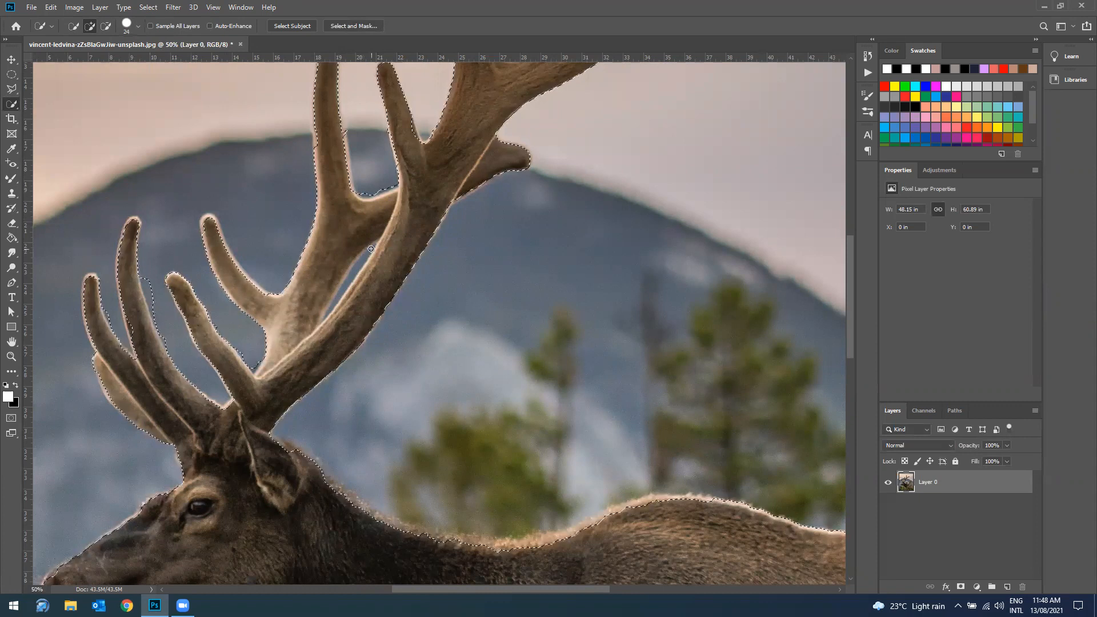
pyautogui.moveTo(371, 246); pyautogui.dragTo(332, 302)
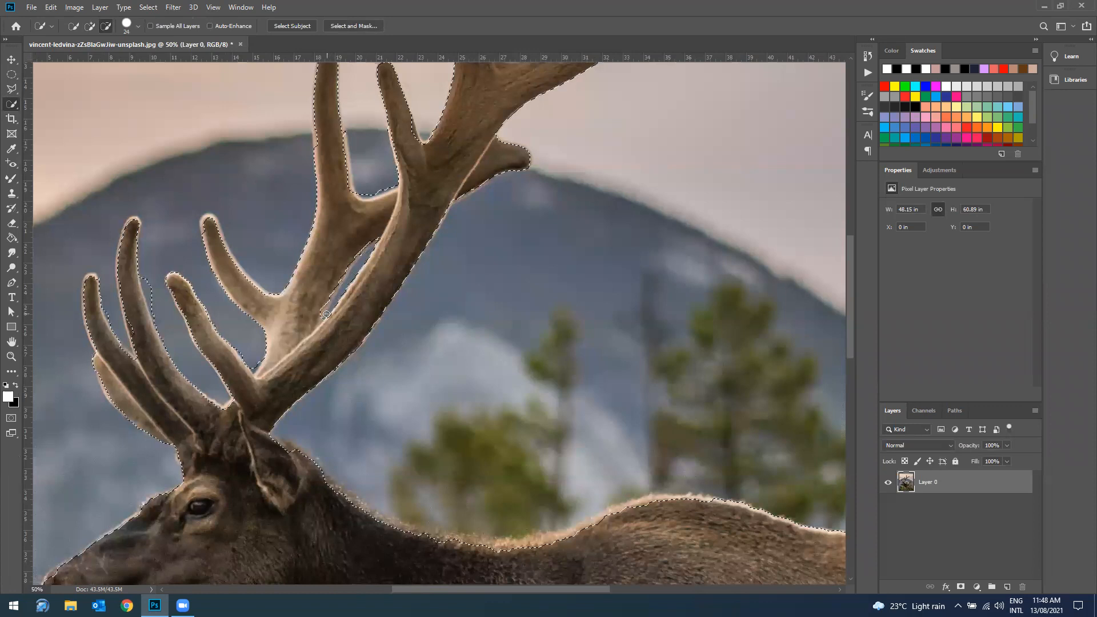
# Step: Subtract the leftover background strip beside the tall front antler tine from the selection
pyautogui.scroll(-5, 330, 307)
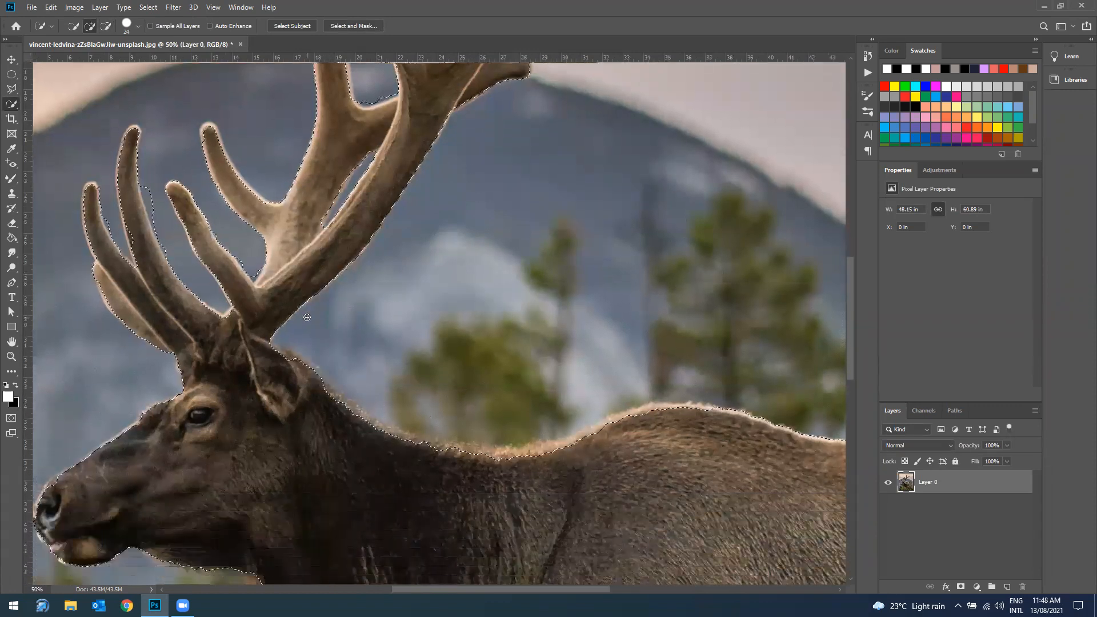
pyautogui.scroll(-5, 307, 317)
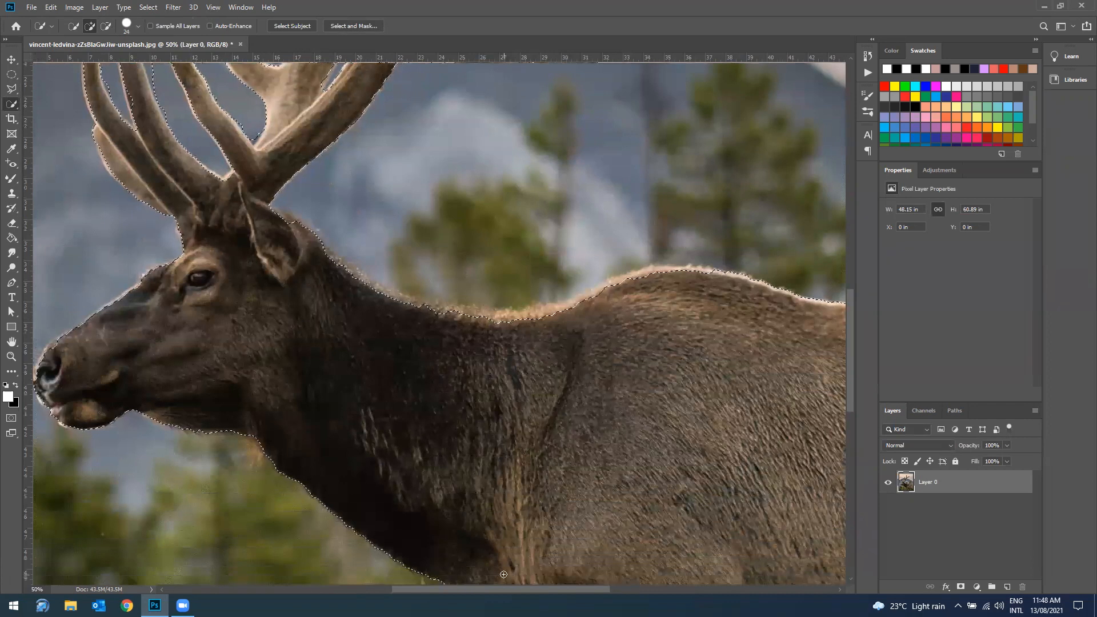
pyautogui.moveTo(504, 587)
pyautogui.mouseDown()
pyautogui.moveTo(474, 588)
pyautogui.moveTo(494, 590)
pyautogui.mouseUp()
pyautogui.scroll(10, 198, 253)
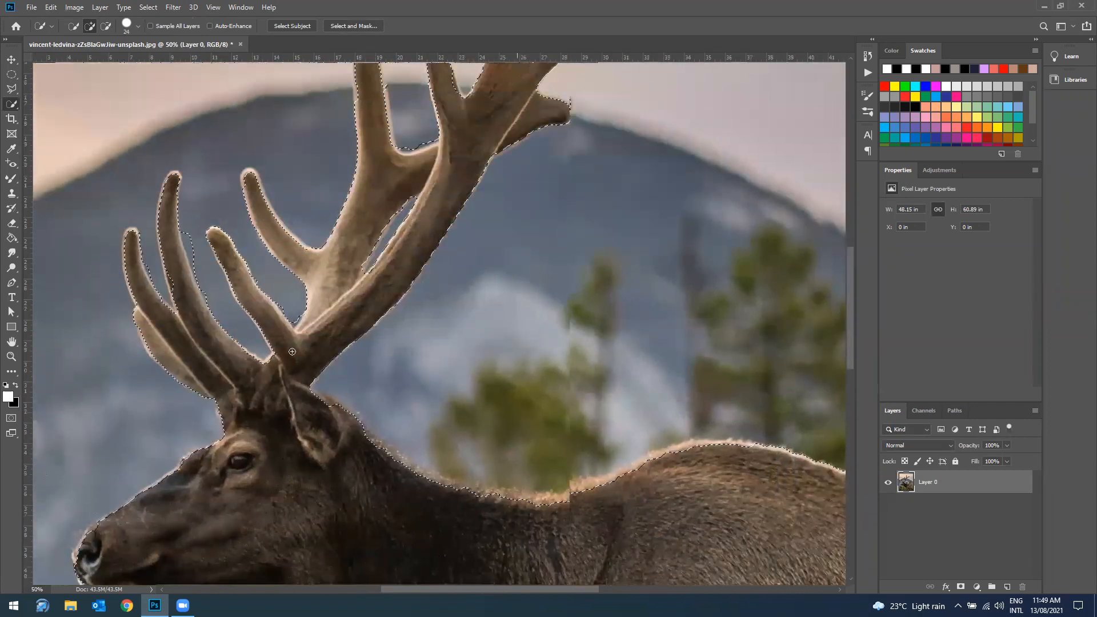
pyautogui.scroll(2, 197, 253)
pyautogui.scroll(-3, 197, 253)
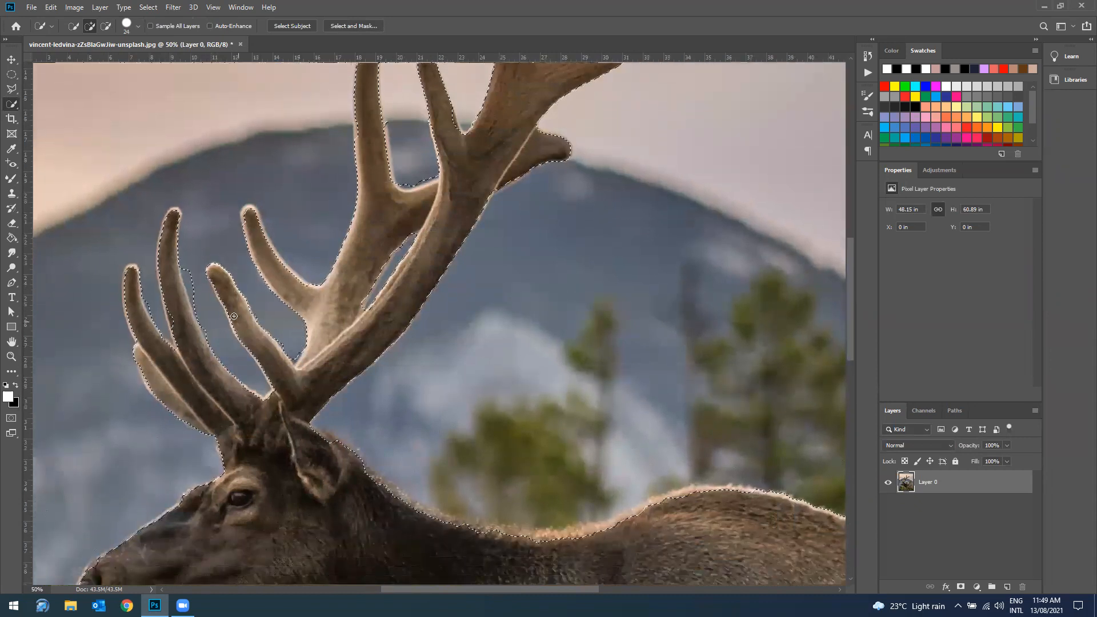
pyautogui.press('alt')
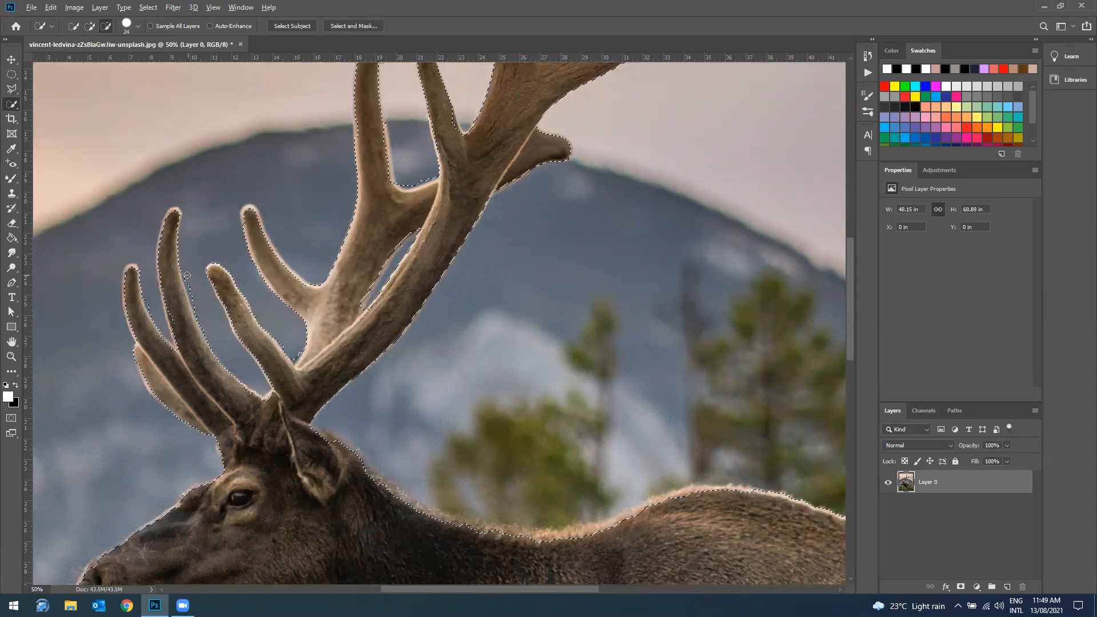
# Step: Open the elk selection in Select and Mask and preview it in the Onion Skin view
pyautogui.scroll(3, 455, 318)
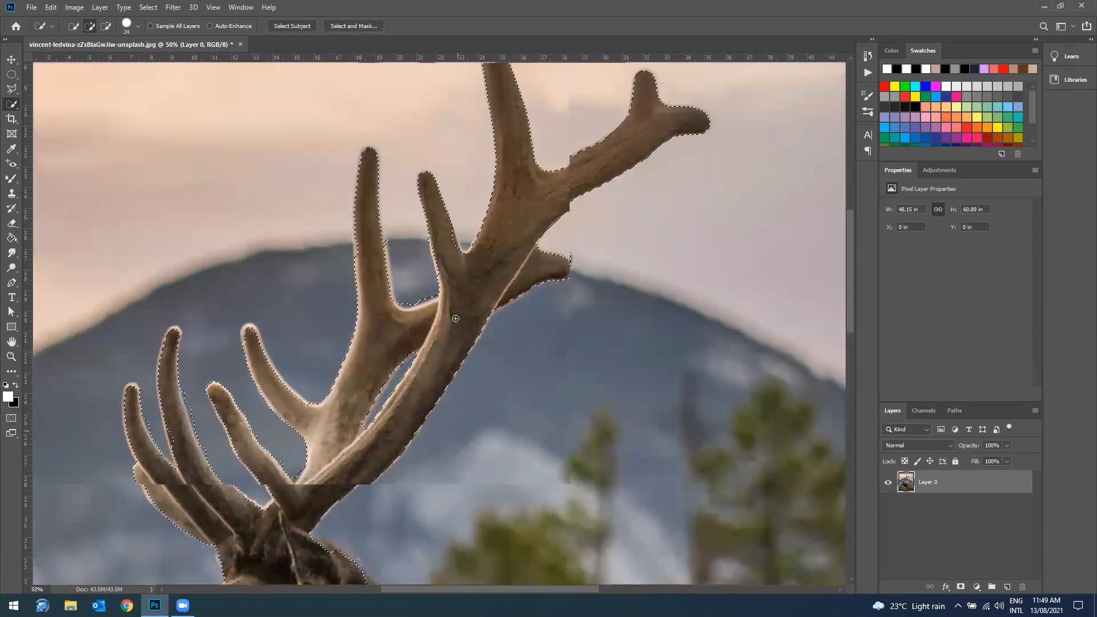
pyautogui.scroll(-3, 498, 301)
pyautogui.scroll(-5, 497, 301)
pyautogui.scroll(-5, 496, 315)
pyautogui.scroll(-7, 496, 315)
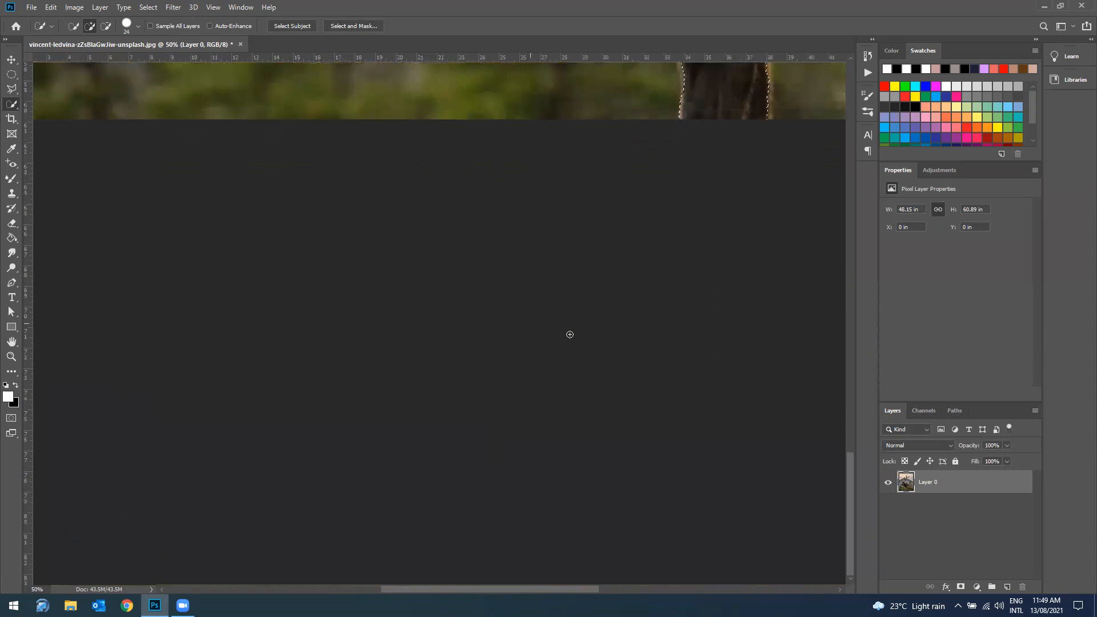
pyautogui.moveTo(847, 478); pyautogui.dragTo(851, 286)
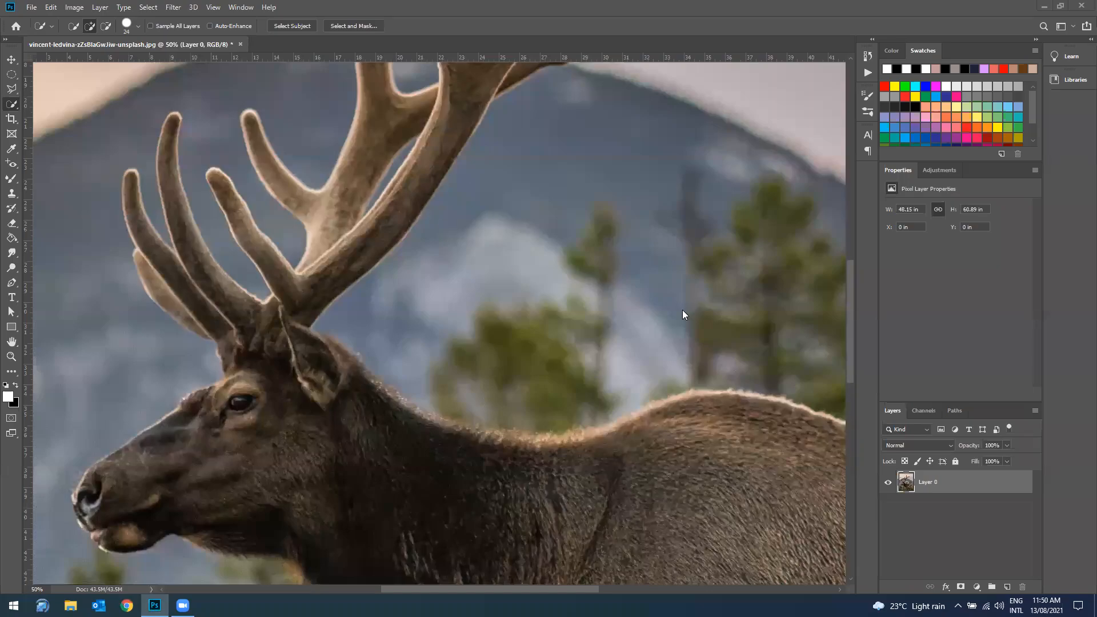
pyautogui.click(634, 435)
pyautogui.click(358, 25)
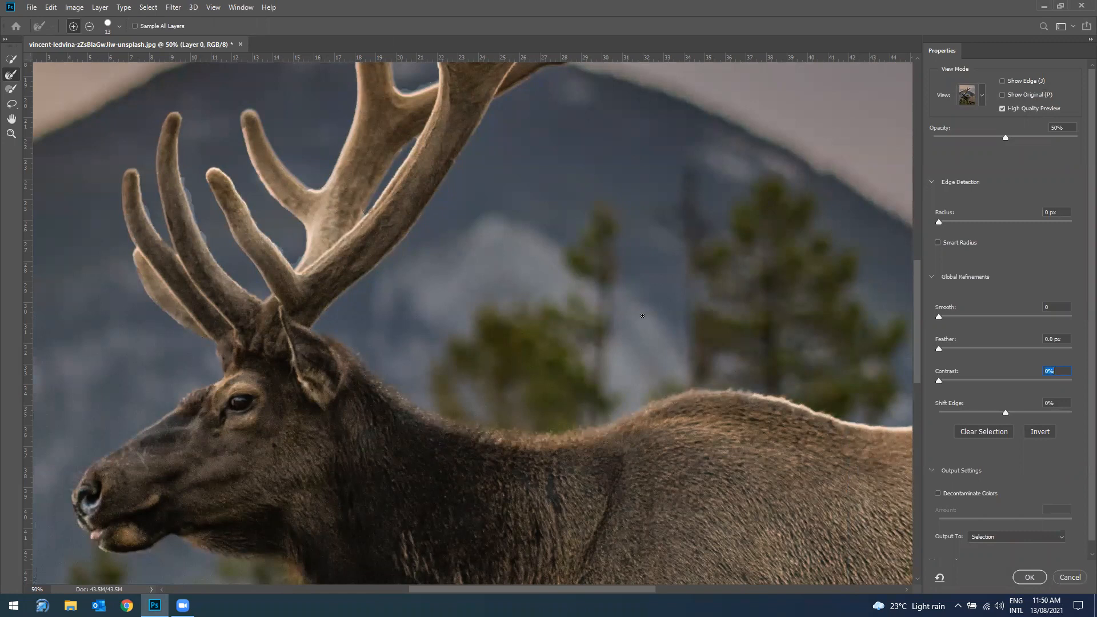
pyautogui.click(983, 95)
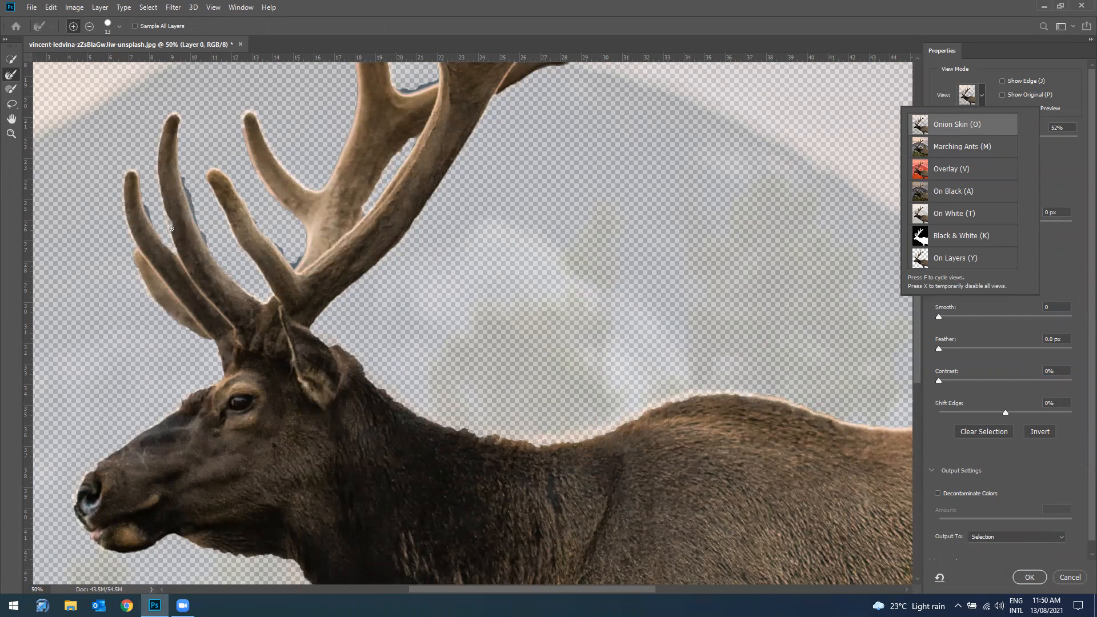
# Step: Clean the background fringe from the tall front tine with the Refine Edge Brush and restore its missing notch with the Brush tool
pyautogui.click(17, 77)
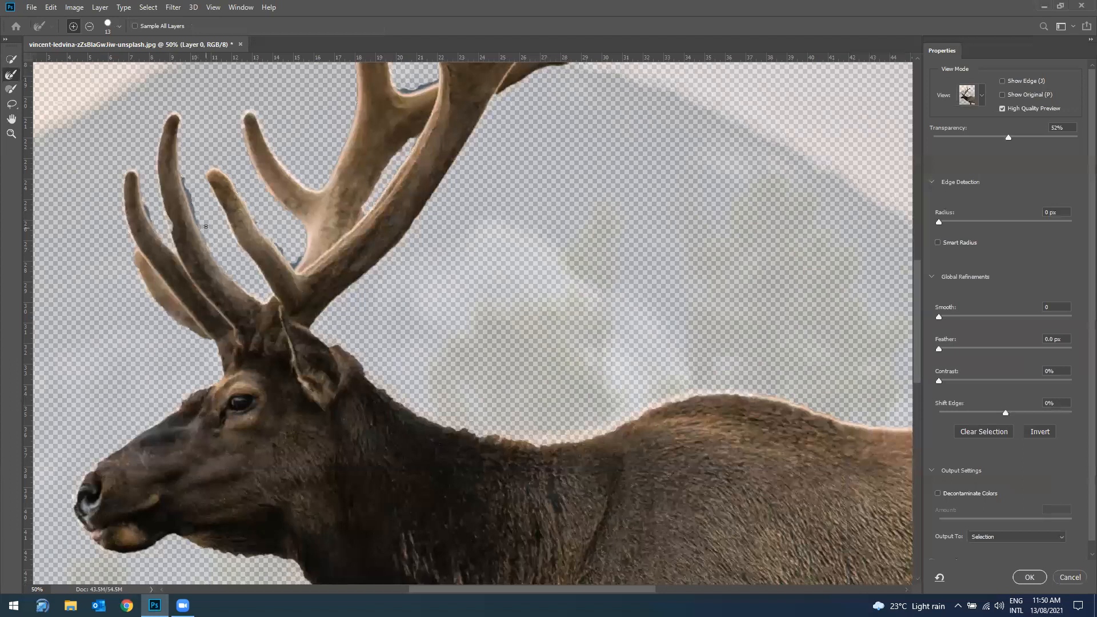
pyautogui.moveTo(184, 177); pyautogui.dragTo(197, 218)
pyautogui.click(11, 88)
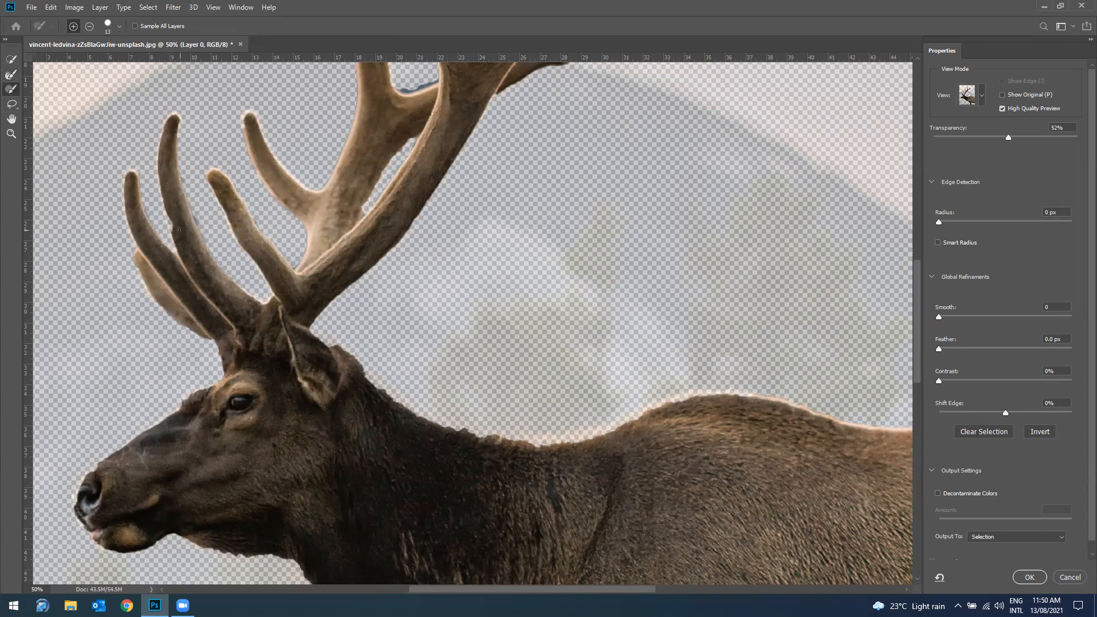
pyautogui.moveTo(172, 223)
pyautogui.mouseDown()
pyautogui.moveTo(159, 171)
pyautogui.moveTo(172, 233)
pyautogui.mouseUp()
pyautogui.click(11, 74)
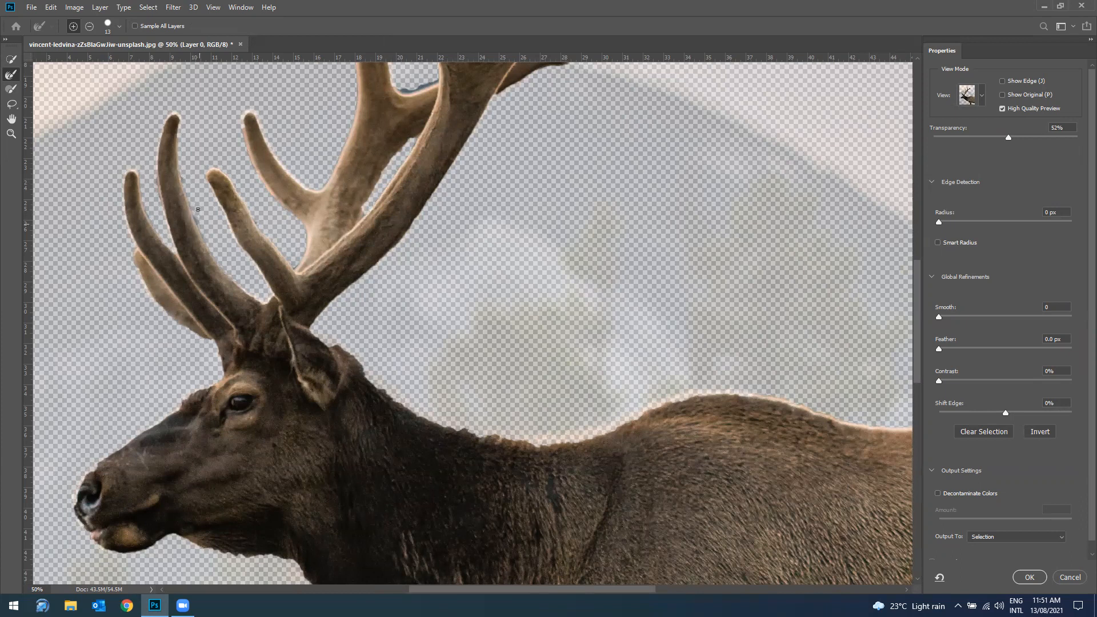
# Step: Clean the blue background fringe from the fork of the rear antler beam with the Refine Edge Brush
pyautogui.scroll(8, 428, 309)
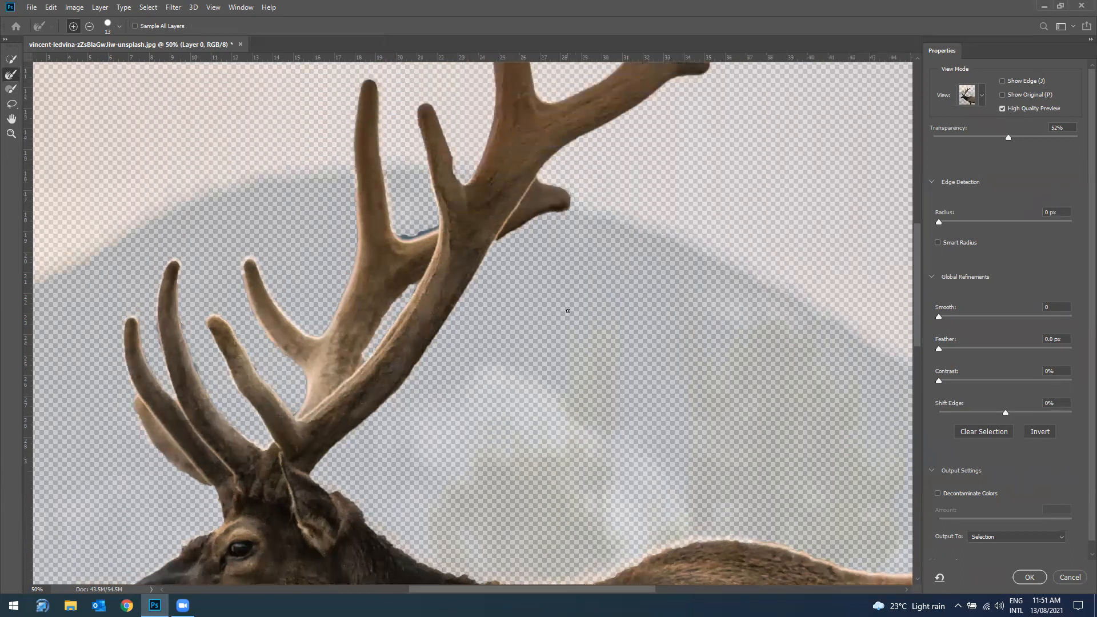
pyautogui.scroll(4, 481, 324)
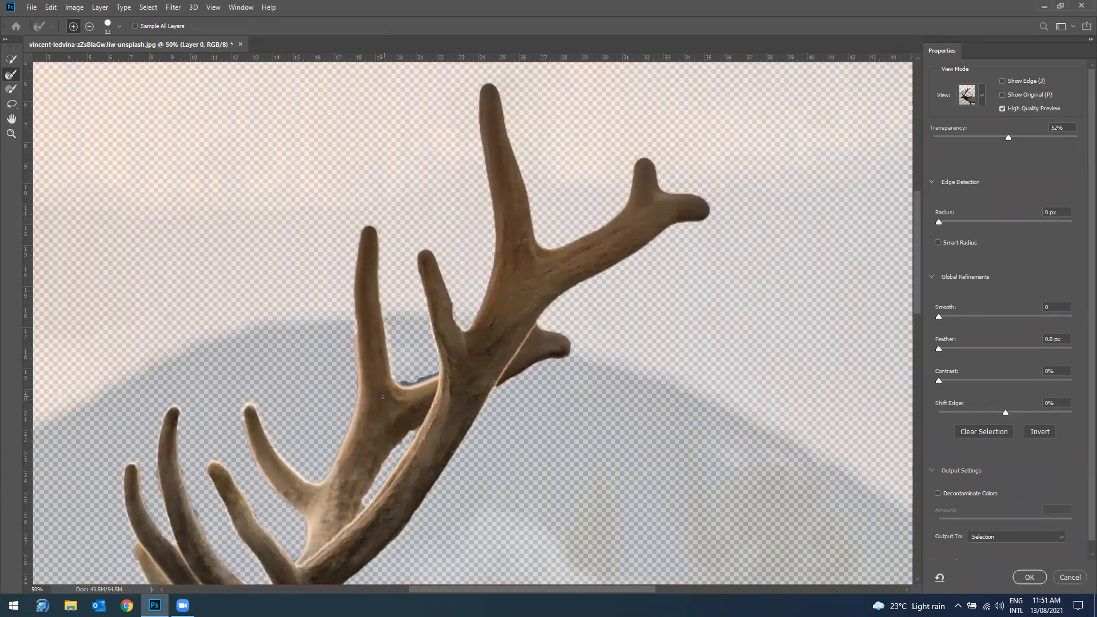
pyautogui.moveTo(398, 381)
pyautogui.mouseDown()
pyautogui.moveTo(437, 373)
pyautogui.moveTo(404, 383)
pyautogui.mouseUp()
pyautogui.click(11, 89)
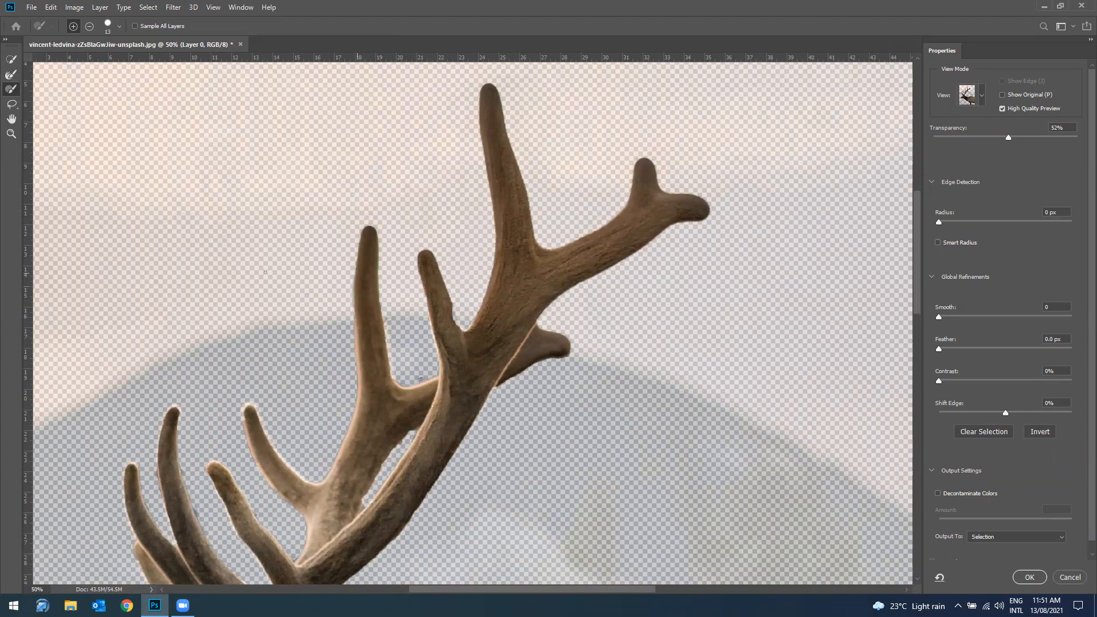
pyautogui.click(10, 74)
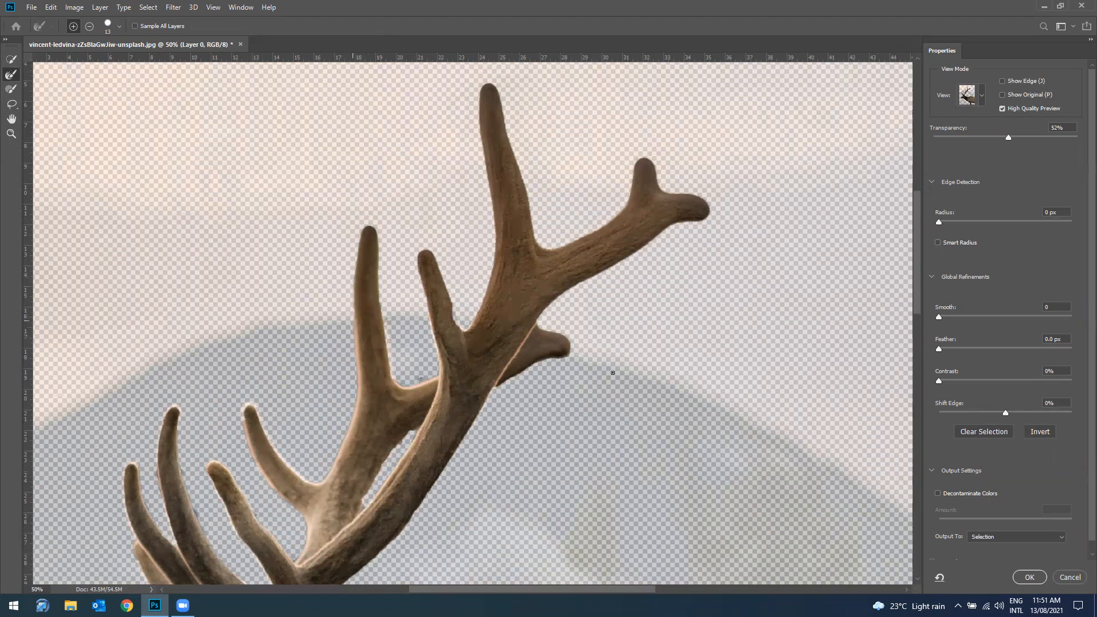
# Step: Restore the outer edge of the elk's nose with the Brush tool and trim its excess with the Refine Edge Brush
pyautogui.scroll(-2, 596, 376)
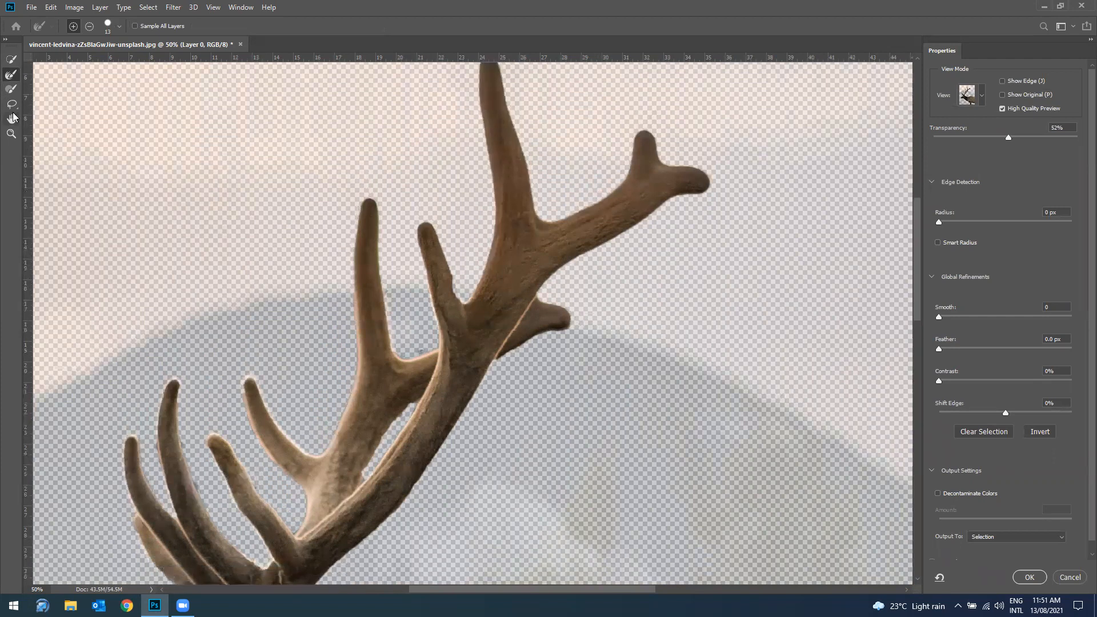
pyautogui.click(11, 88)
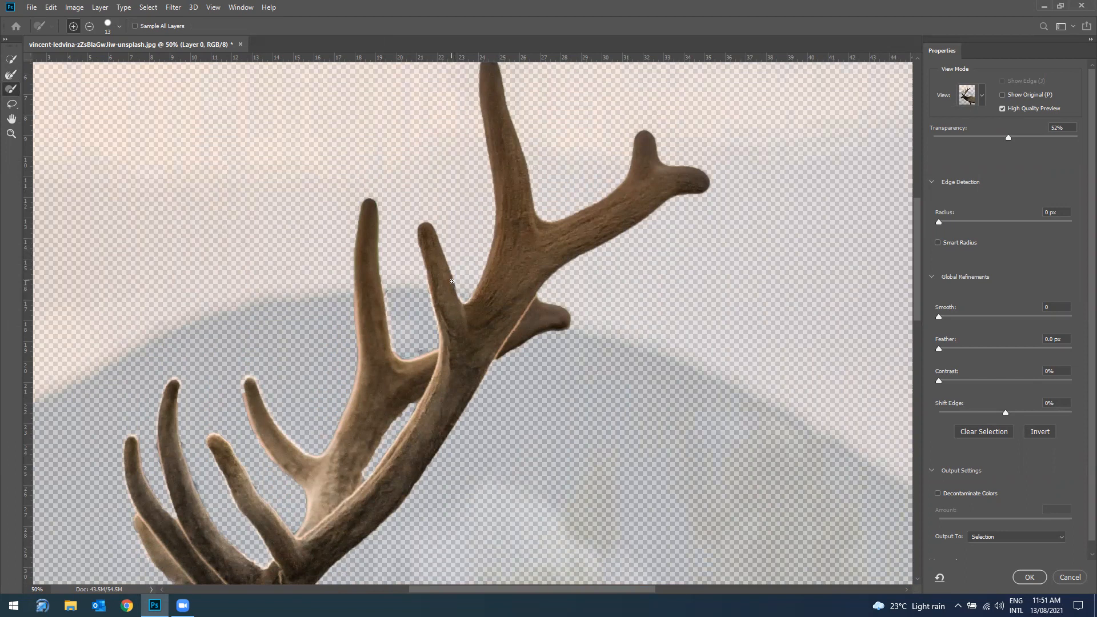
pyautogui.scroll(-6, 467, 342)
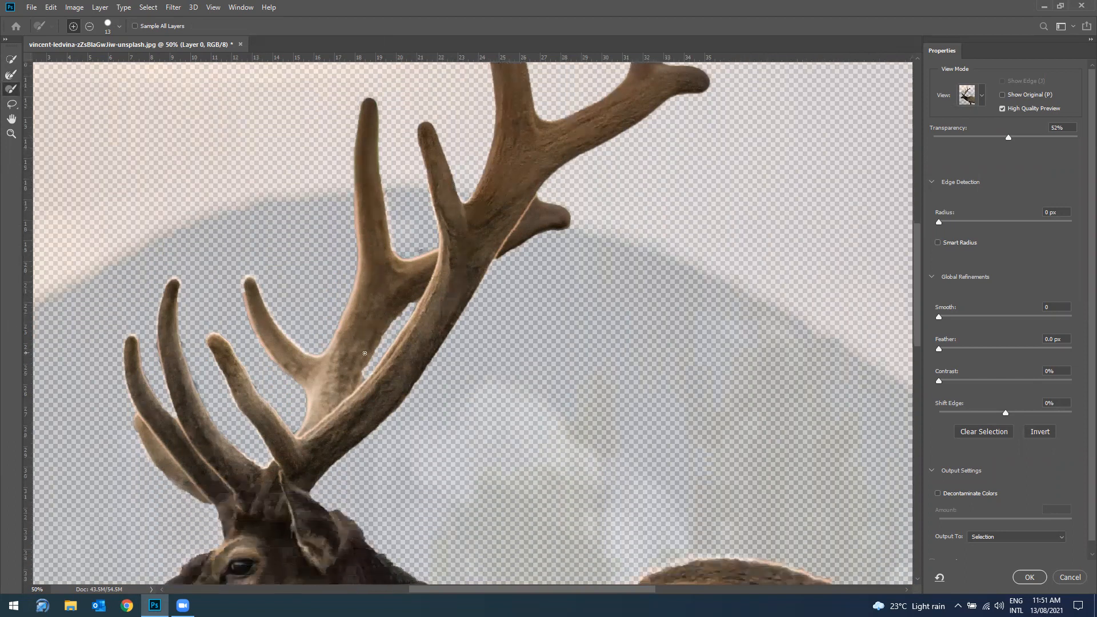
pyautogui.scroll(-2, 339, 333)
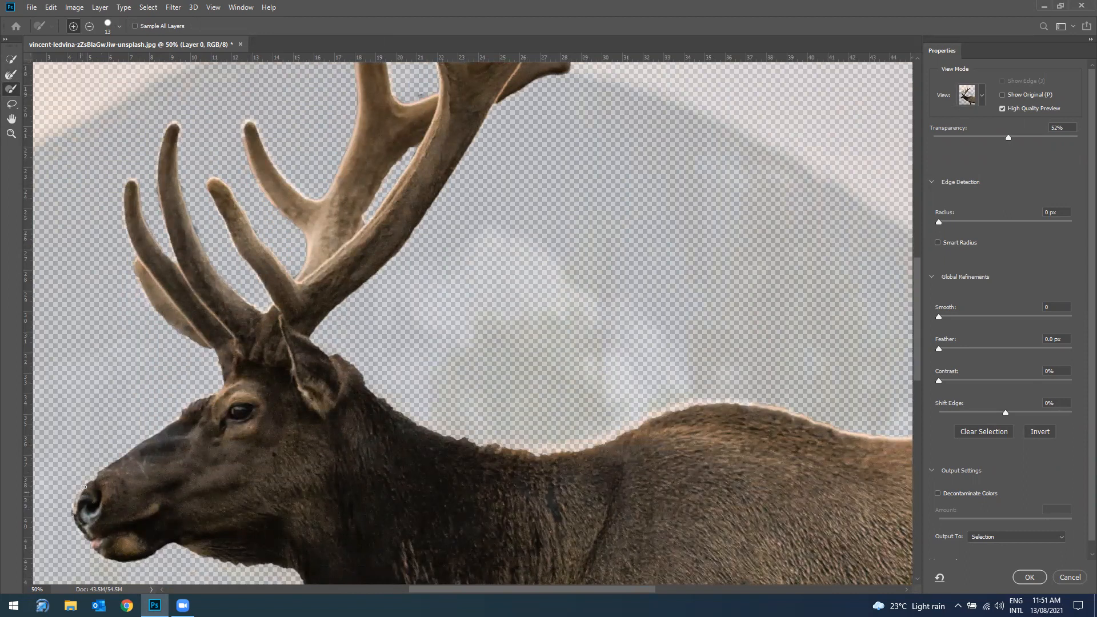
pyautogui.moveTo(88, 481); pyautogui.dragTo(69, 515)
pyautogui.scroll(-3, 106, 350)
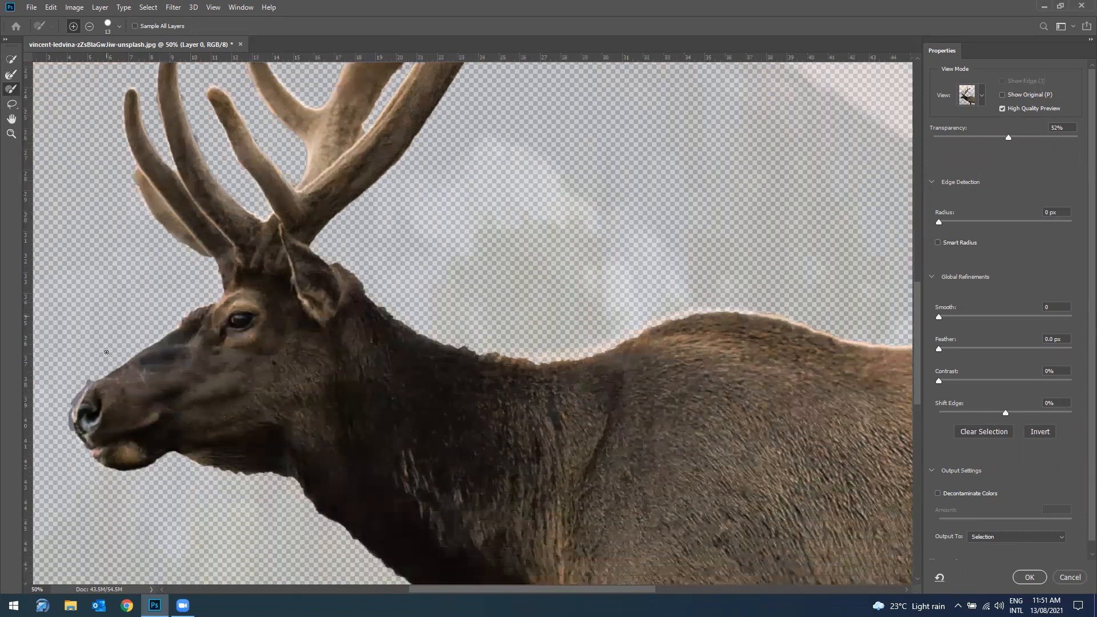
pyautogui.scroll(-5, 106, 352)
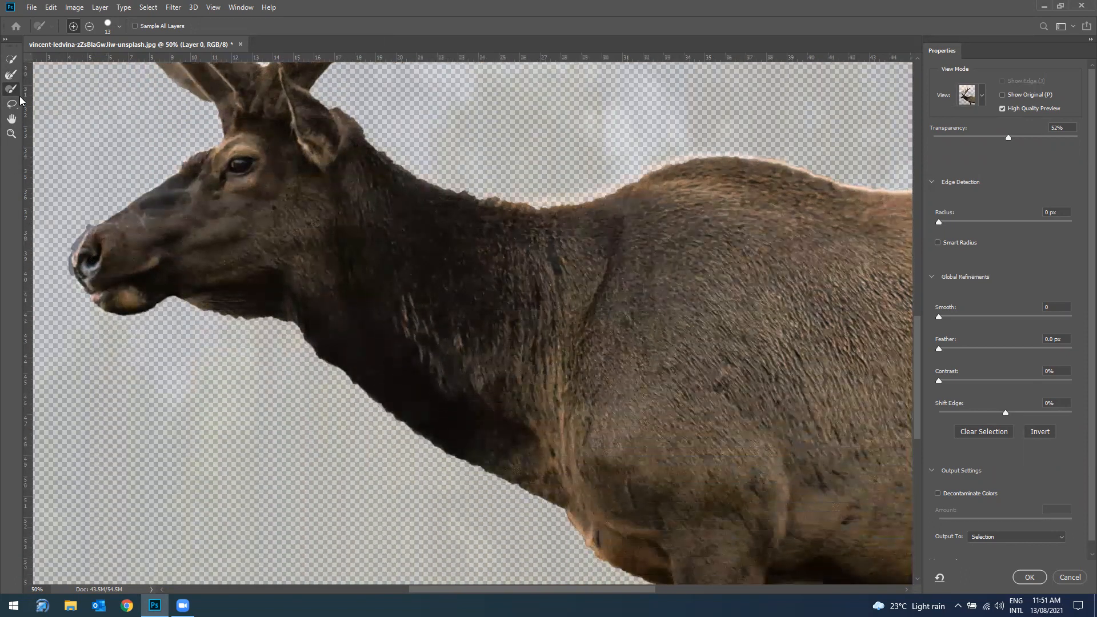
pyautogui.click(11, 74)
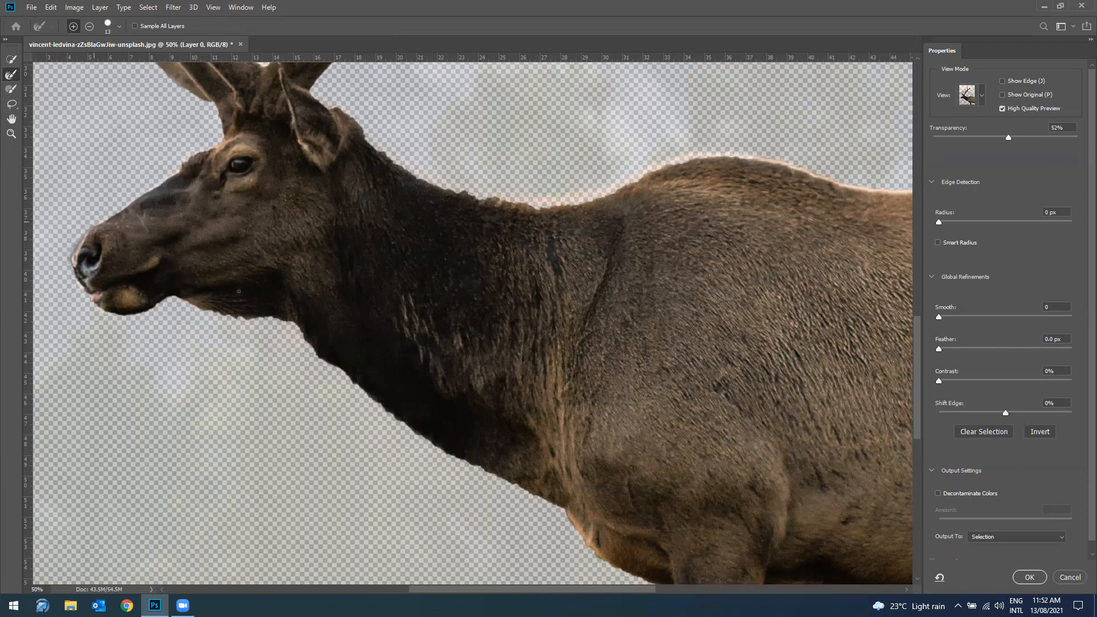
# Step: Set the selection edge's contrast to 9% in the global refinements
pyautogui.scroll(5, 238, 292)
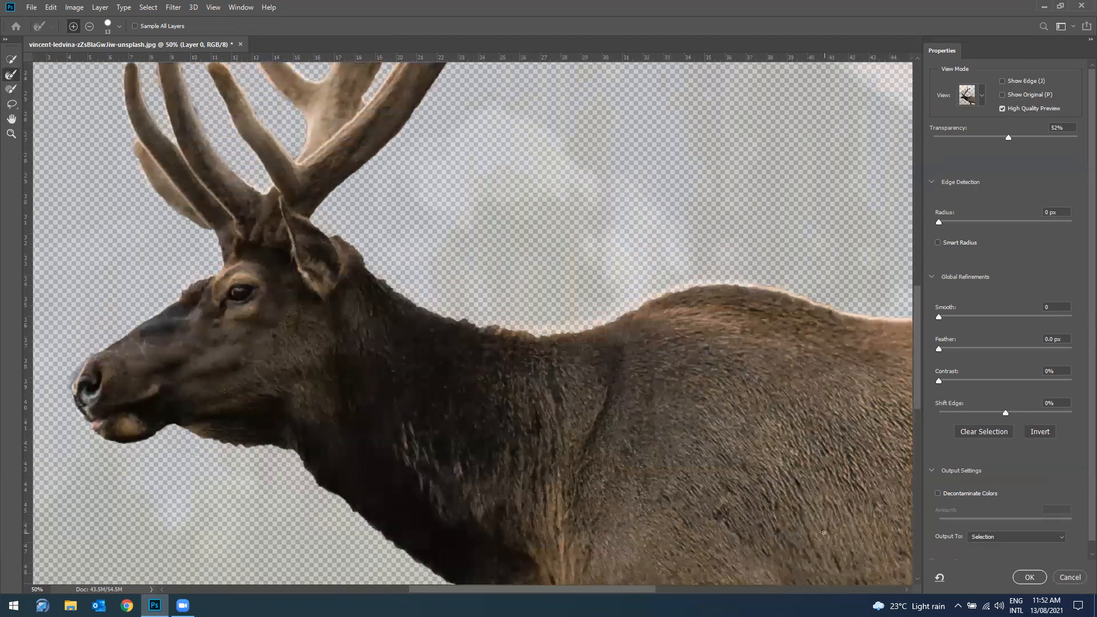
pyautogui.scroll(8, 178, 237)
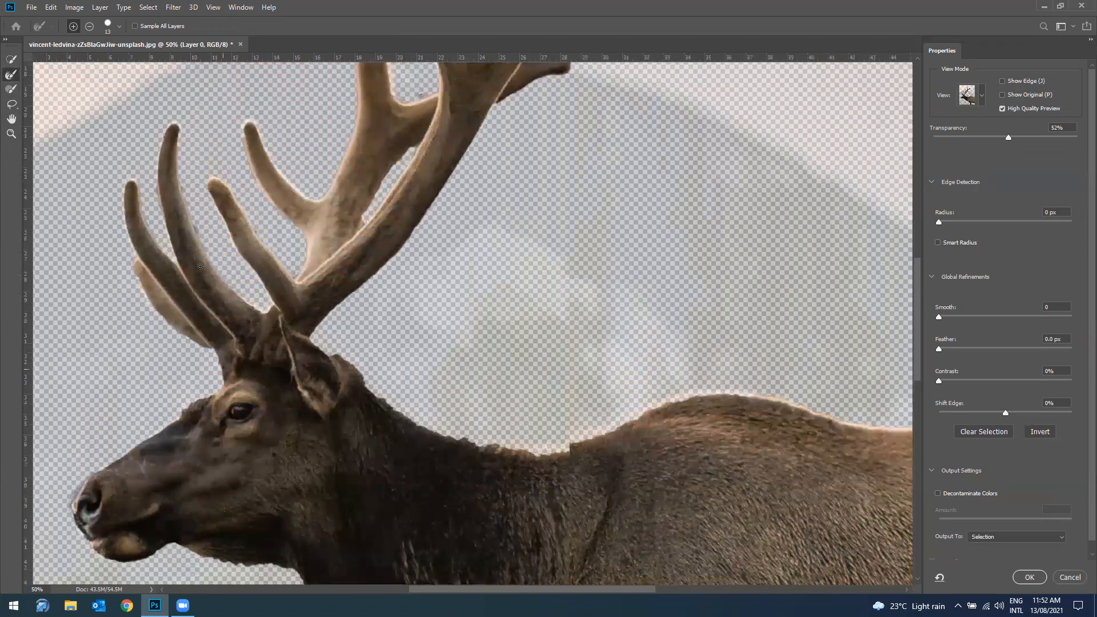
pyautogui.scroll(-1, 202, 274)
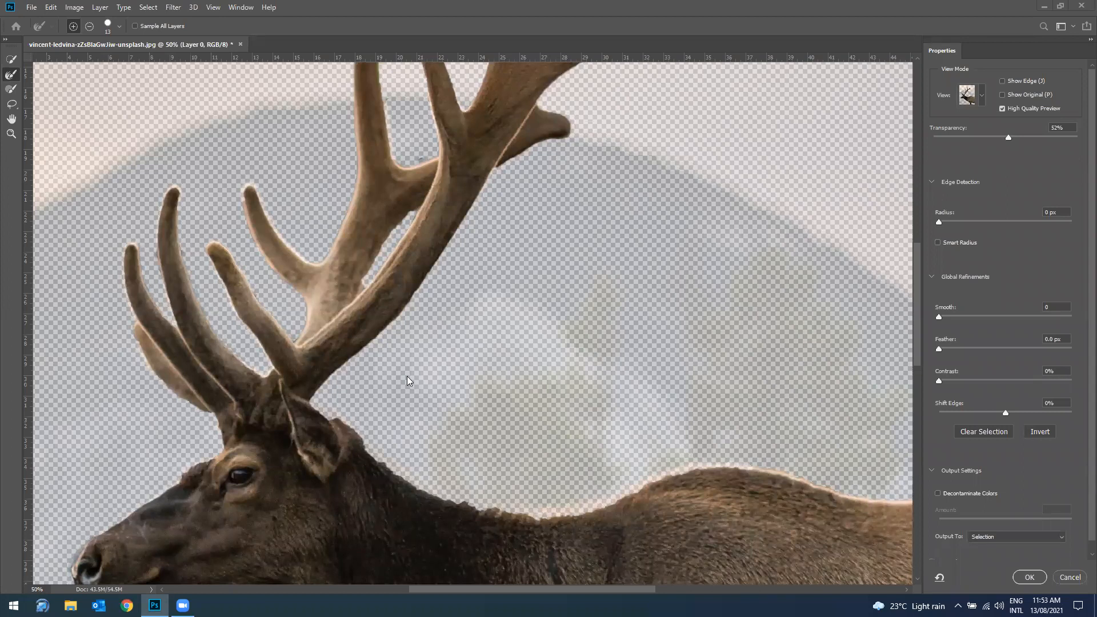
pyautogui.scroll(-2, 422, 380)
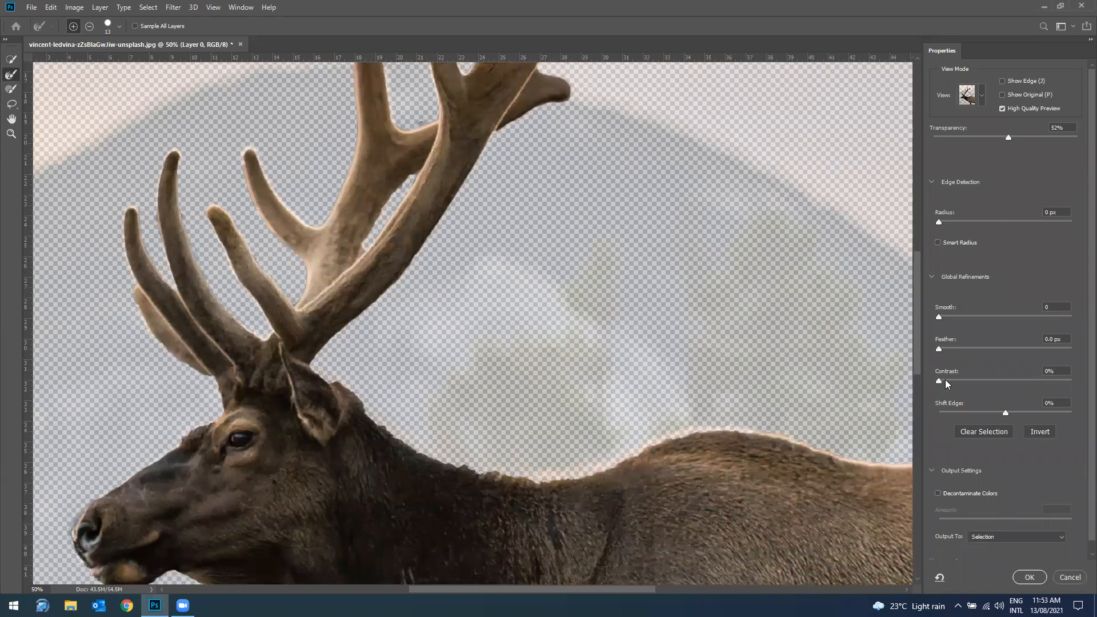
pyautogui.moveTo(942, 381); pyautogui.dragTo(952, 382)
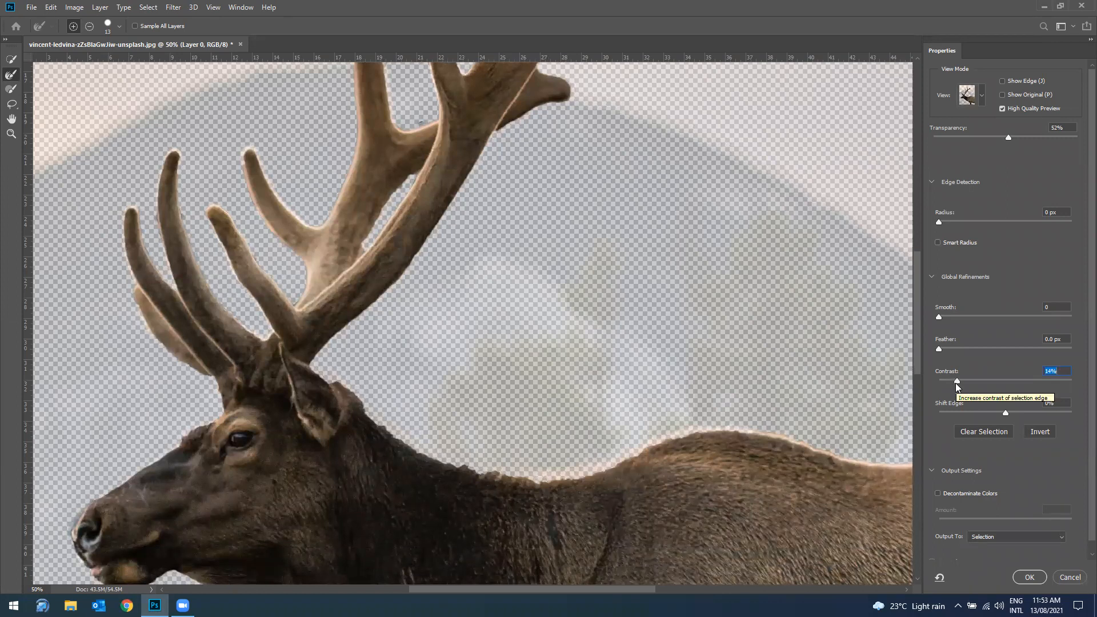
pyautogui.moveTo(955, 383); pyautogui.dragTo(950, 380)
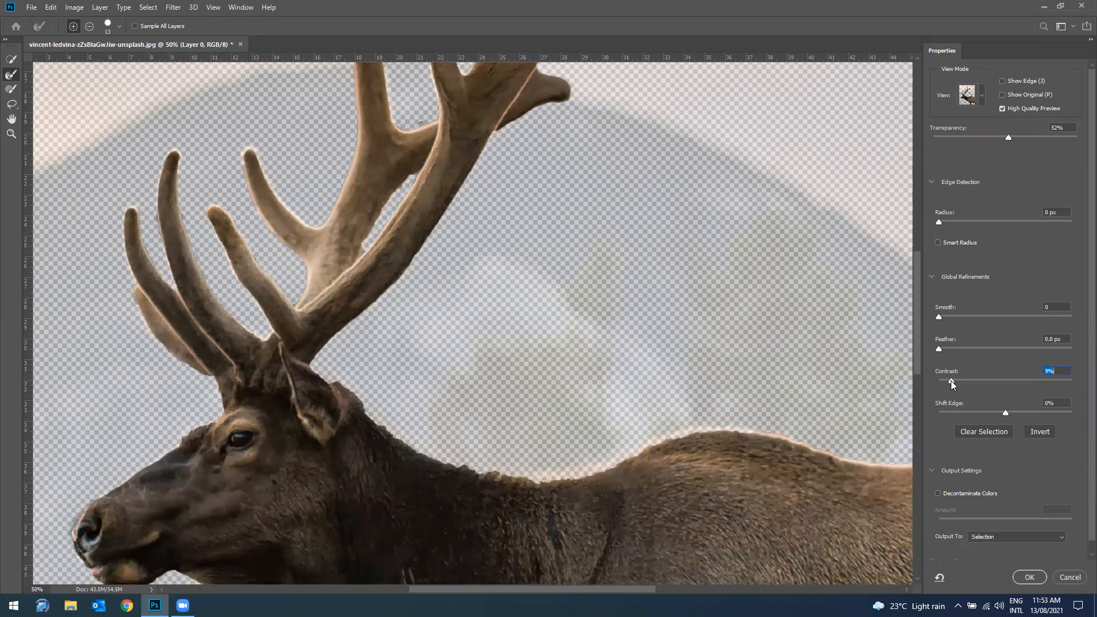
# Step: Decontaminate the edge colors at 100% and output the refined elk to a new layer with layer mask
pyautogui.click(937, 494)
pyautogui.scroll(-1, 999, 533)
pyautogui.scroll(-1, 983, 530)
pyautogui.scroll(1, 985, 527)
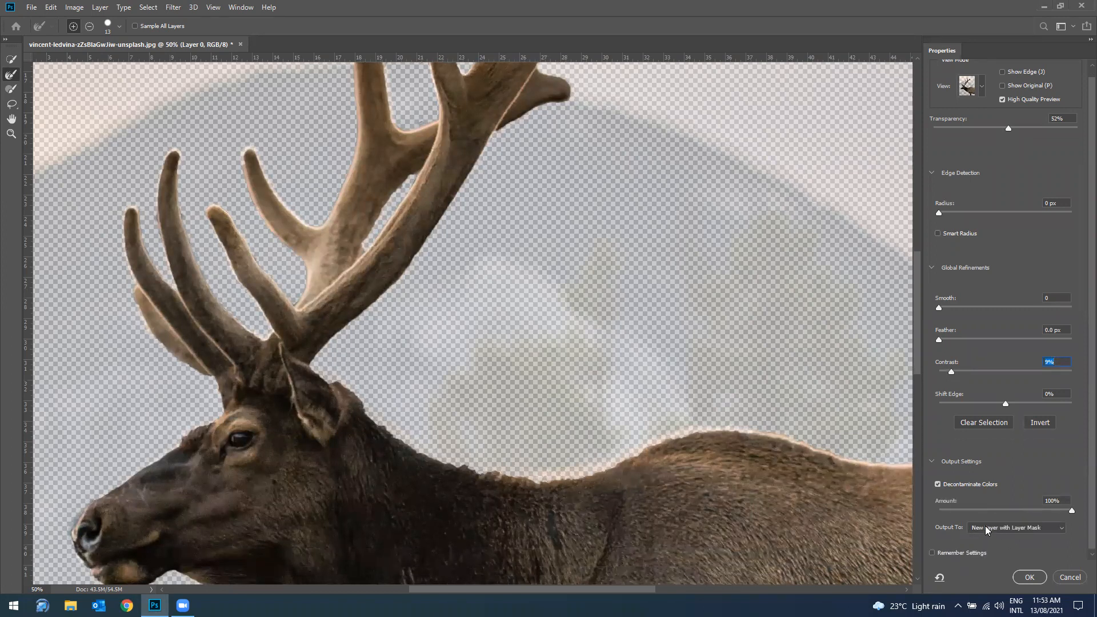
pyautogui.click(985, 527)
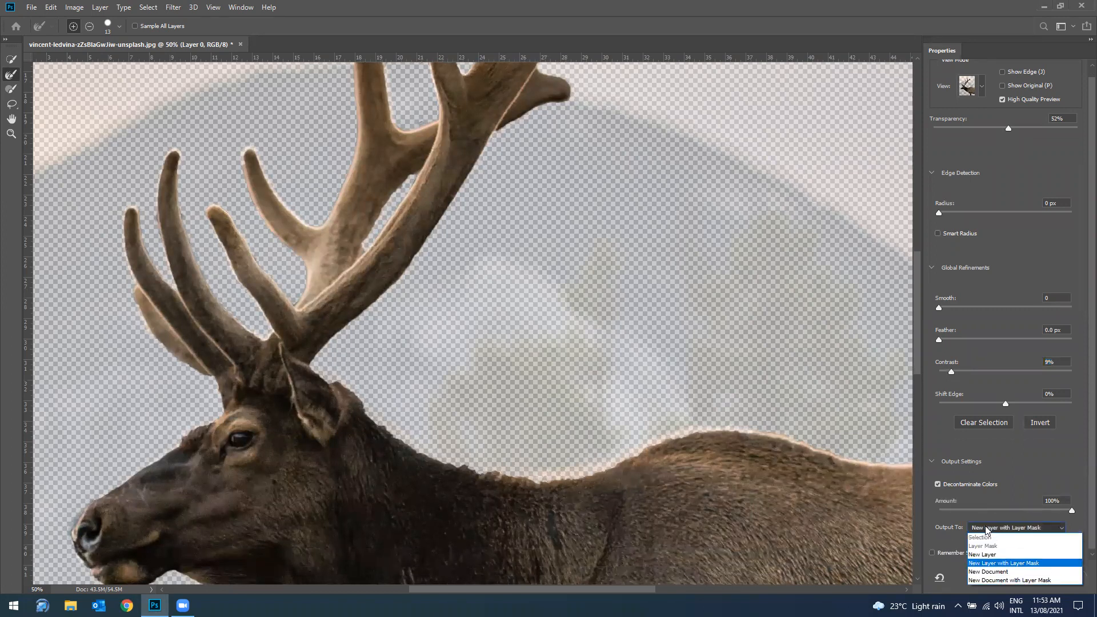
pyautogui.click(1004, 563)
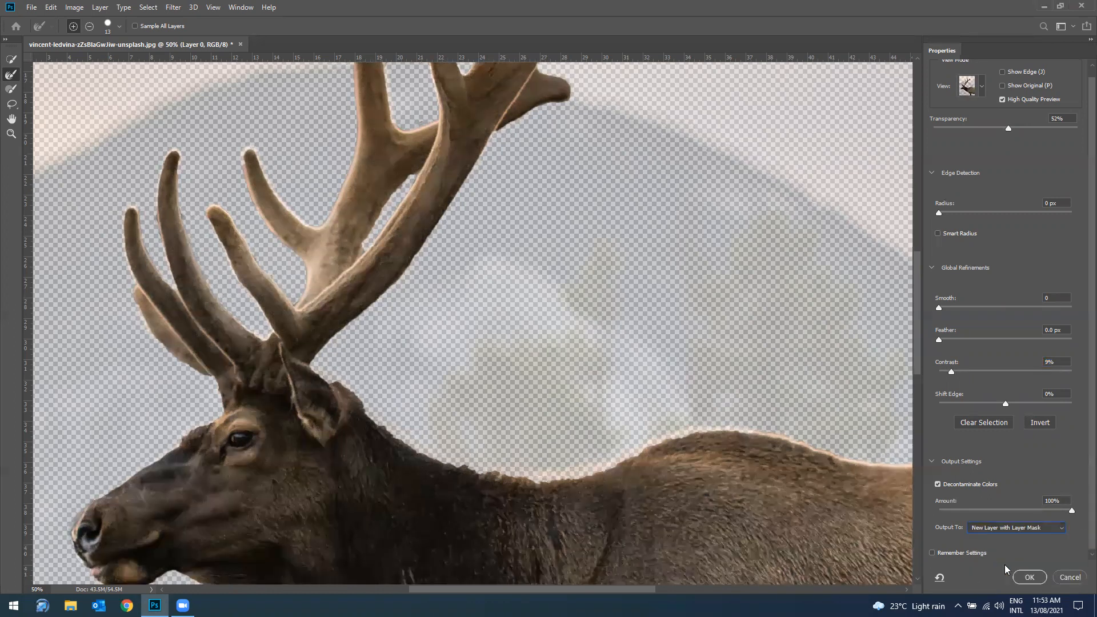
pyautogui.click(1030, 577)
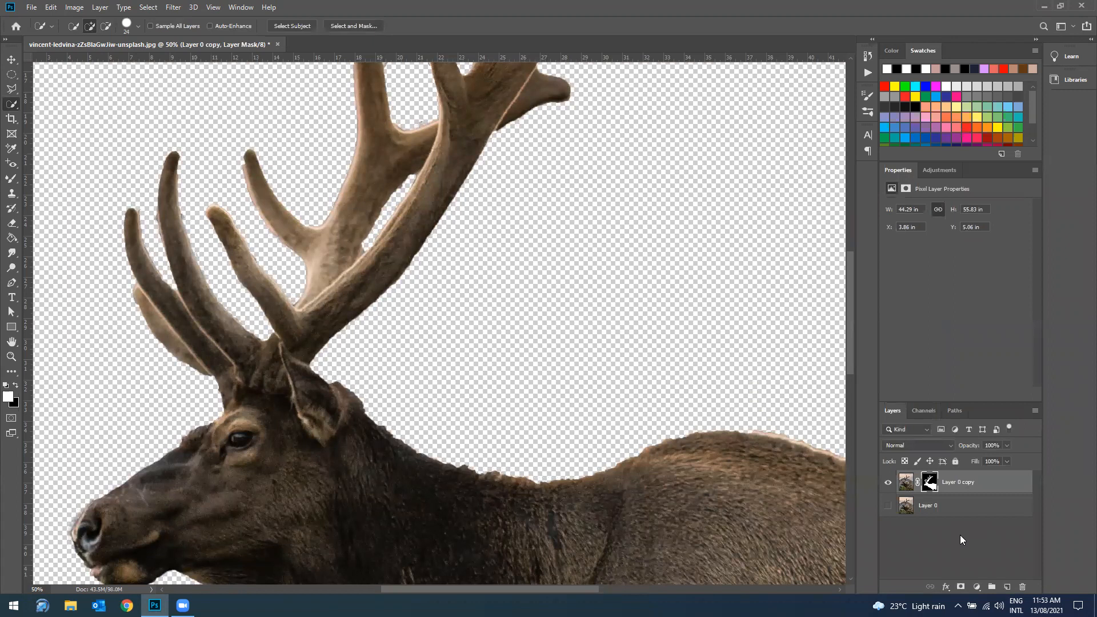
# Step: Load the elk cutout's layer mask as a selection
pyautogui.hotkey('ctrl', '-')
pyautogui.hotkey('ctrl', '-')
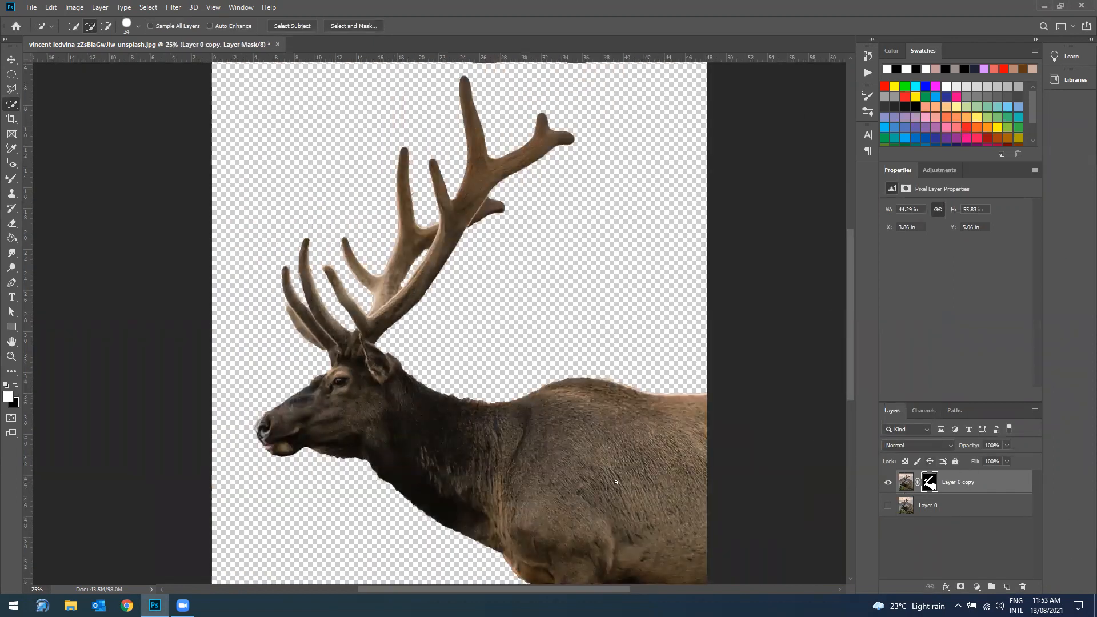
pyautogui.scroll(-2, 434, 389)
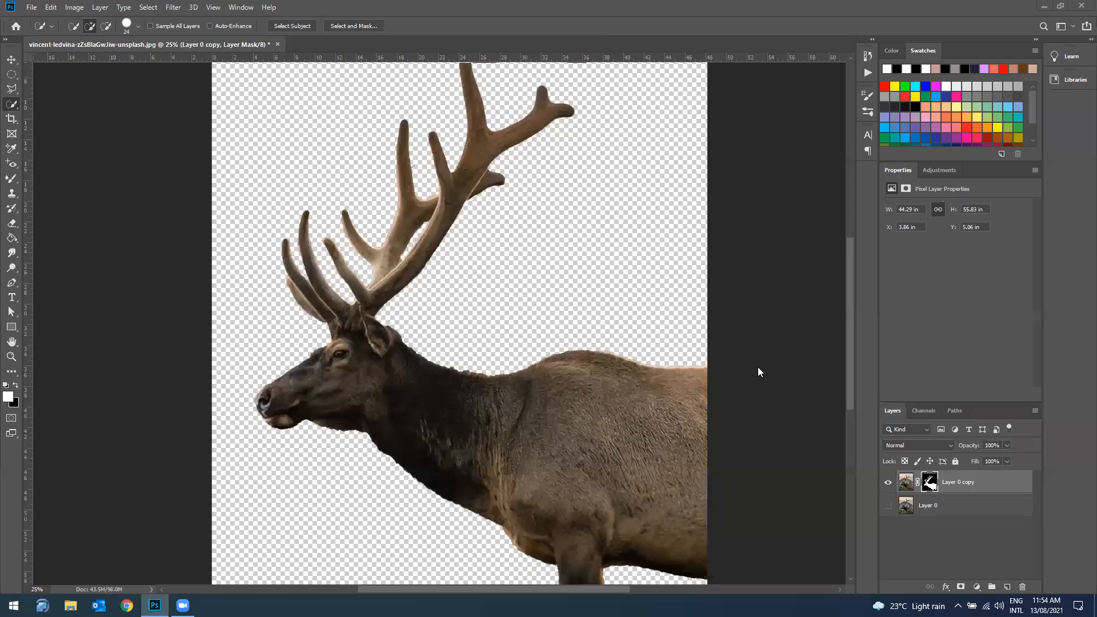
pyautogui.scroll(2, 646, 144)
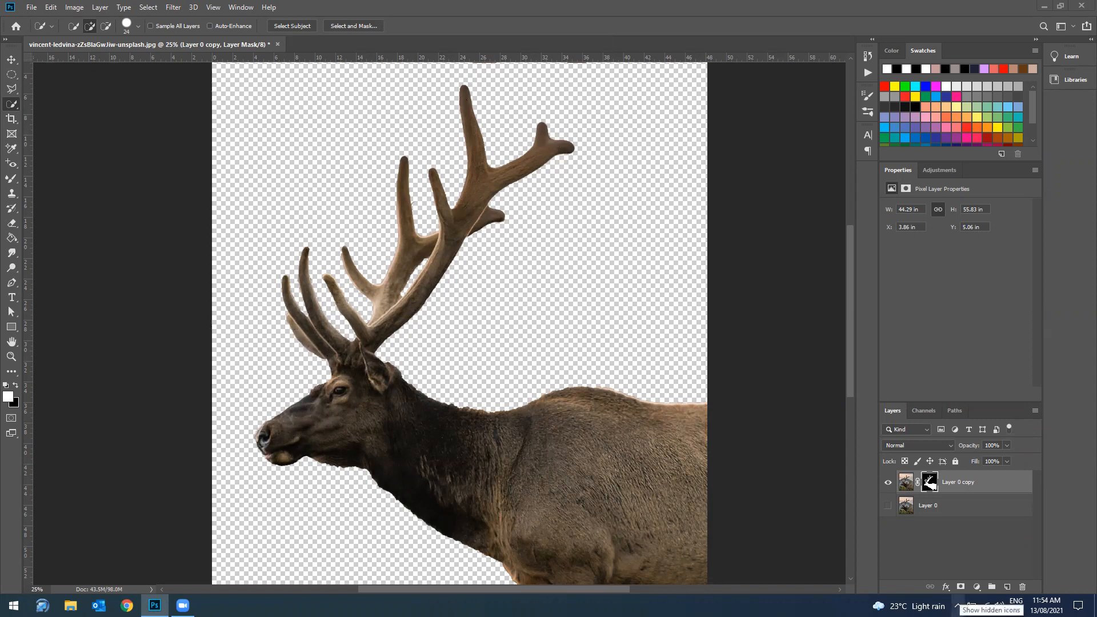
pyautogui.moveTo(930, 486); pyautogui.dragTo(933, 488)
pyautogui.keyDown('ctrl'); pyautogui.click(931, 485); pyautogui.keyUp('ctrl')
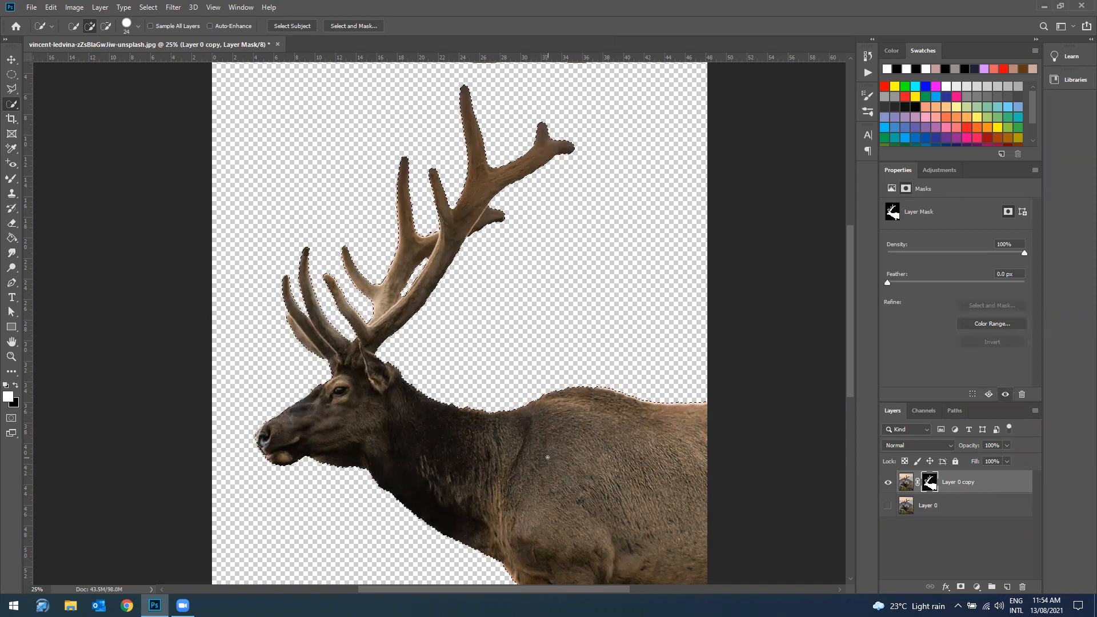
pyautogui.scroll(-2, 557, 464)
pyautogui.scroll(2, 503, 263)
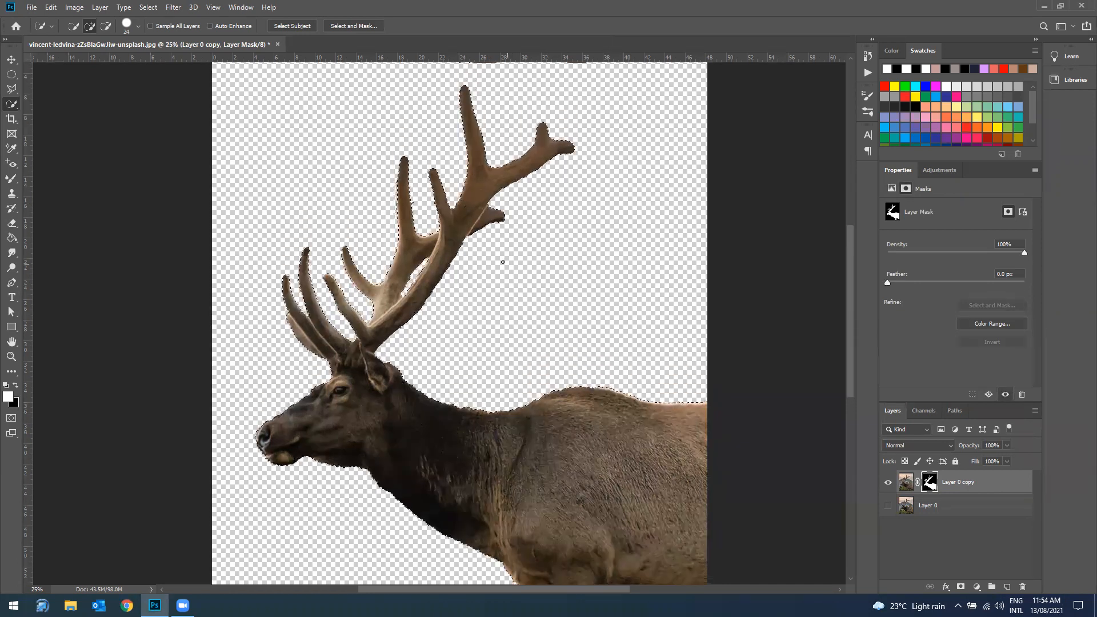
pyautogui.hotkey('ctrl', '+')
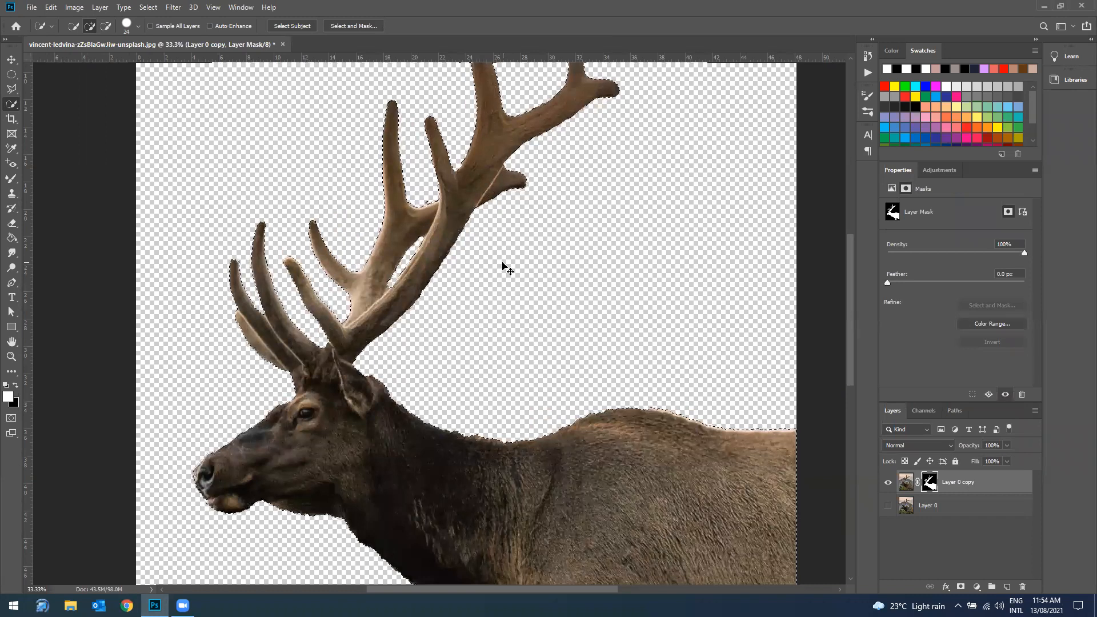
pyautogui.hotkey('ctrl', '-')
pyautogui.hotkey('ctrl', '-')
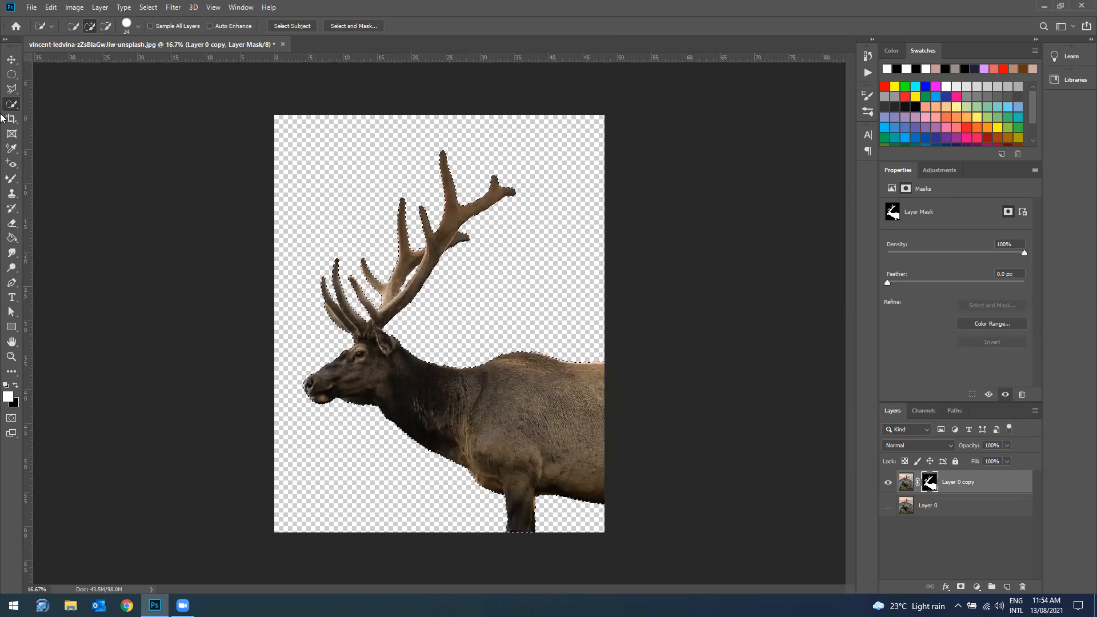
# Step: Try to subtract the elk's head and body from the selection with the Polygonal Lasso, then undo the subtraction
pyautogui.click(11, 89)
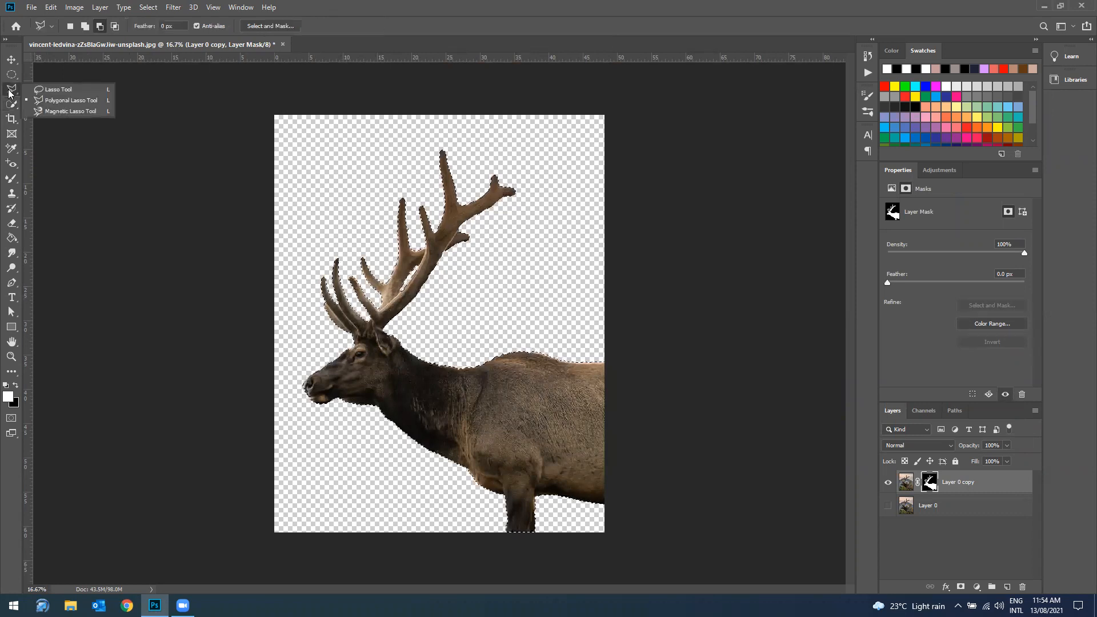
pyautogui.click(55, 102)
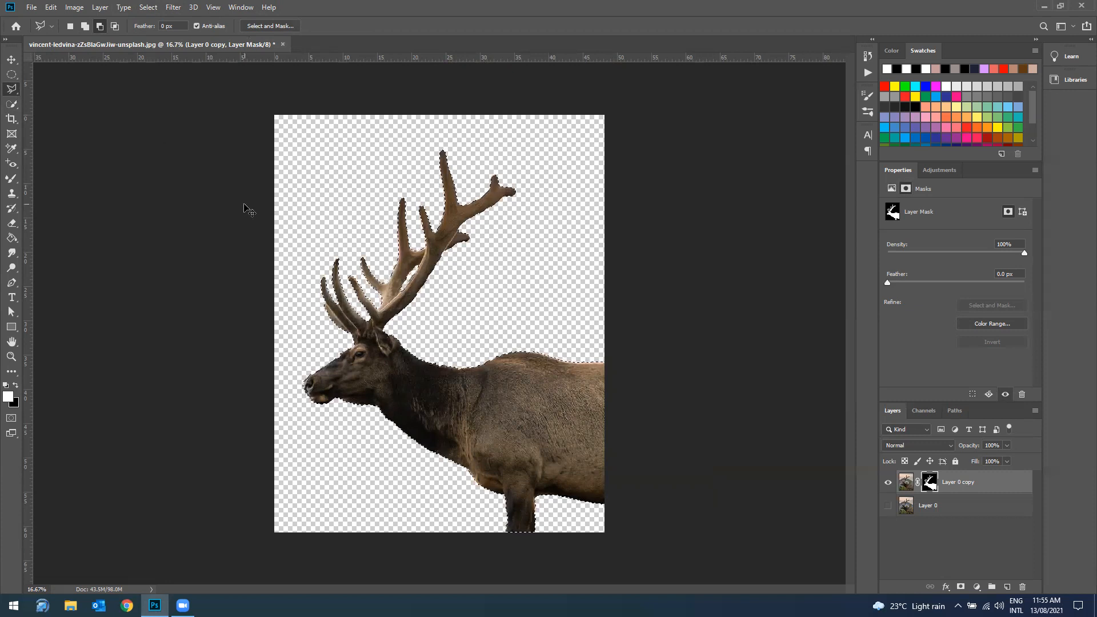
pyautogui.hotkey('ctrl', '+')
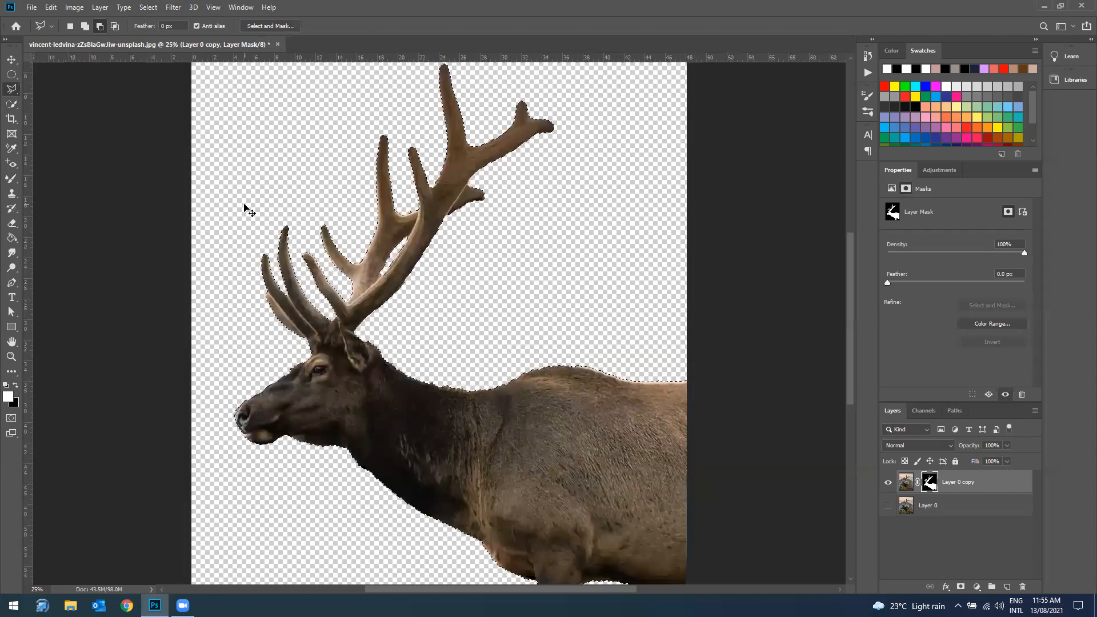
pyautogui.click(312, 354)
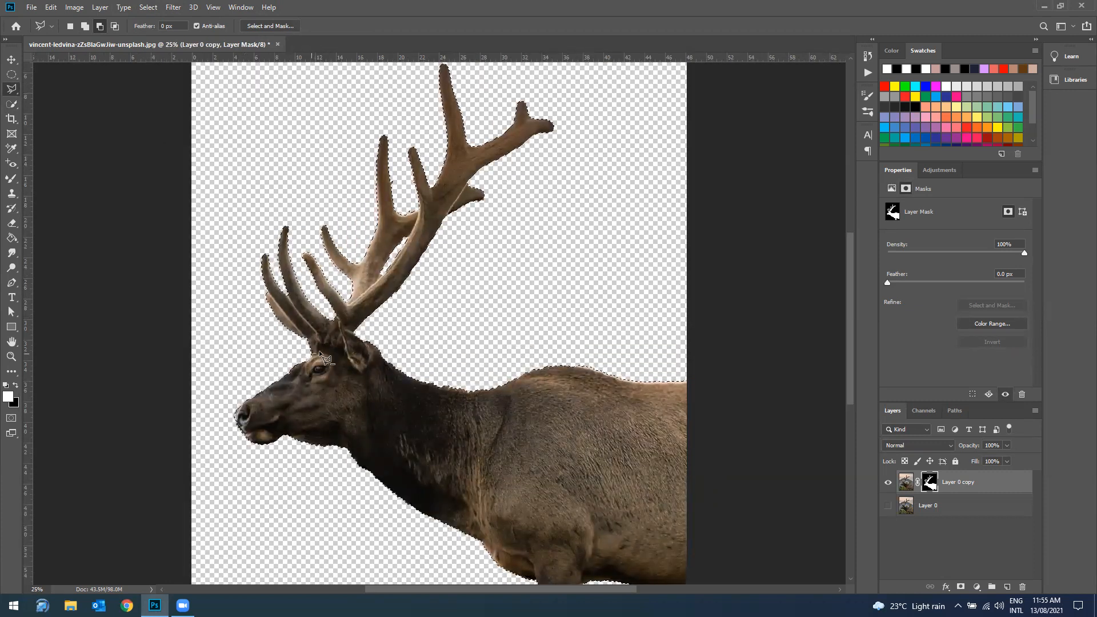
pyautogui.click(344, 342)
pyautogui.click(339, 323)
pyautogui.click(362, 341)
pyautogui.click(697, 325)
pyautogui.scroll(-5, 708, 400)
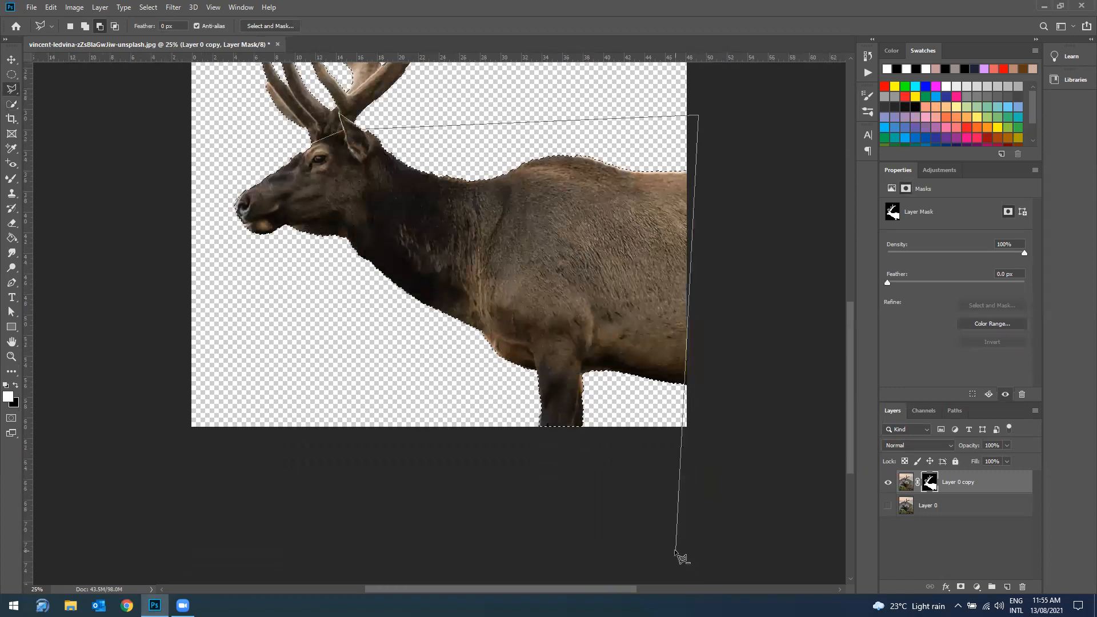
pyautogui.click(675, 551)
pyautogui.click(178, 490)
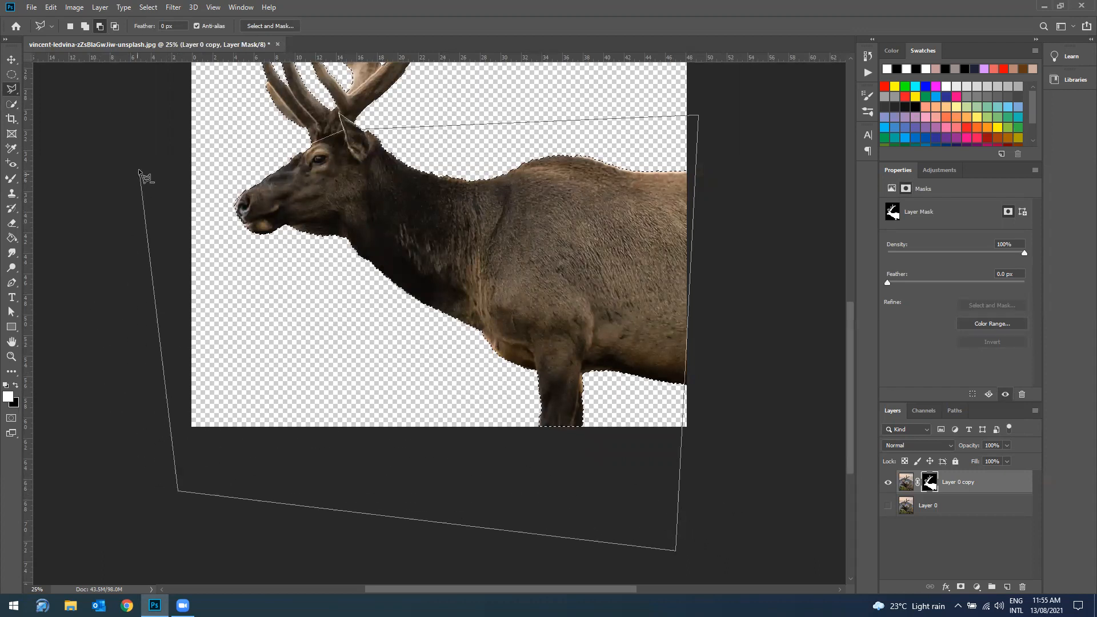
pyautogui.click(113, 188)
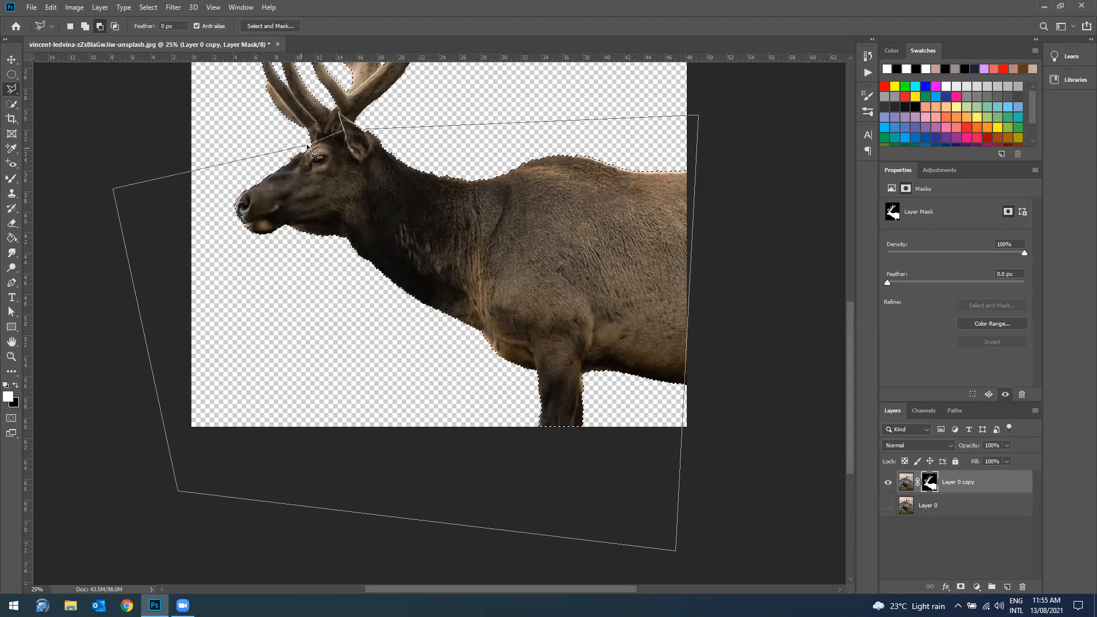
pyautogui.click(314, 145)
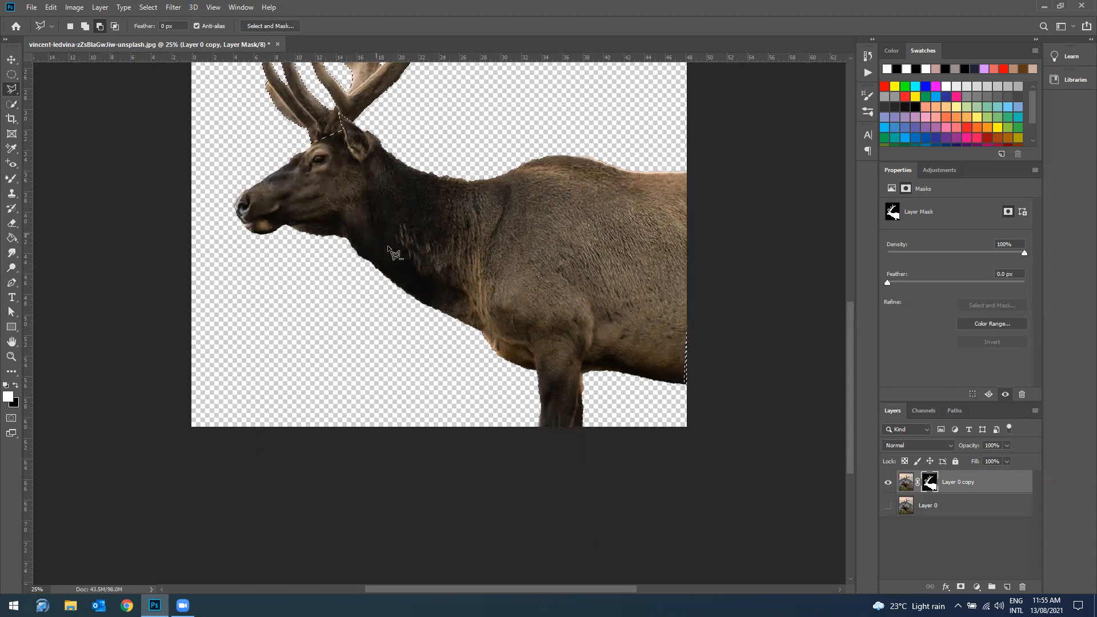
pyautogui.scroll(3, 394, 257)
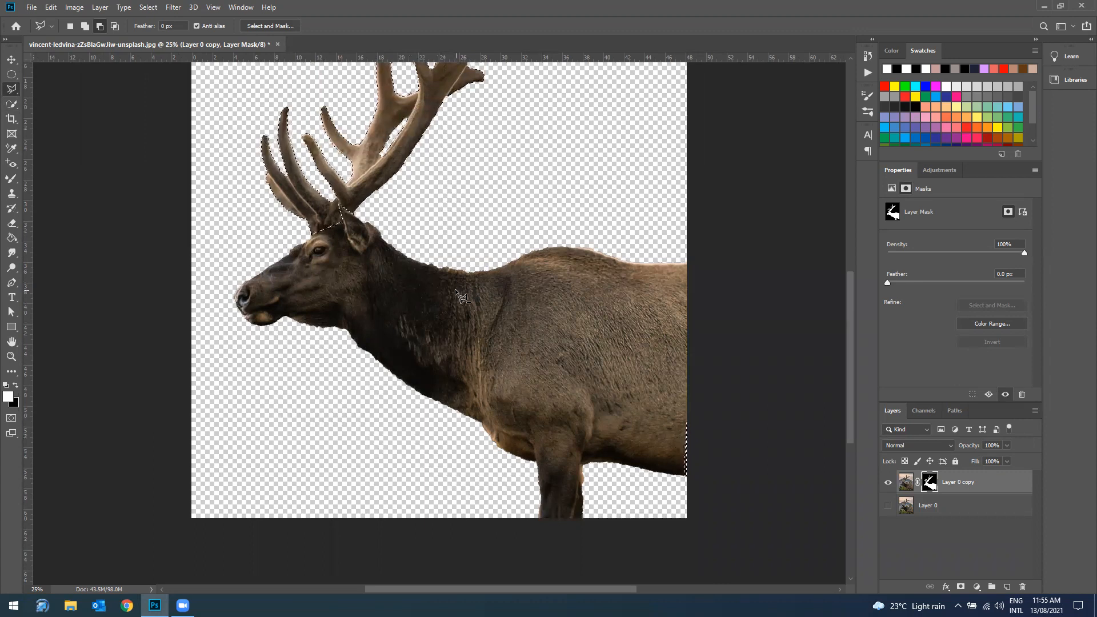
pyautogui.hotkey('ctrl', 'z')
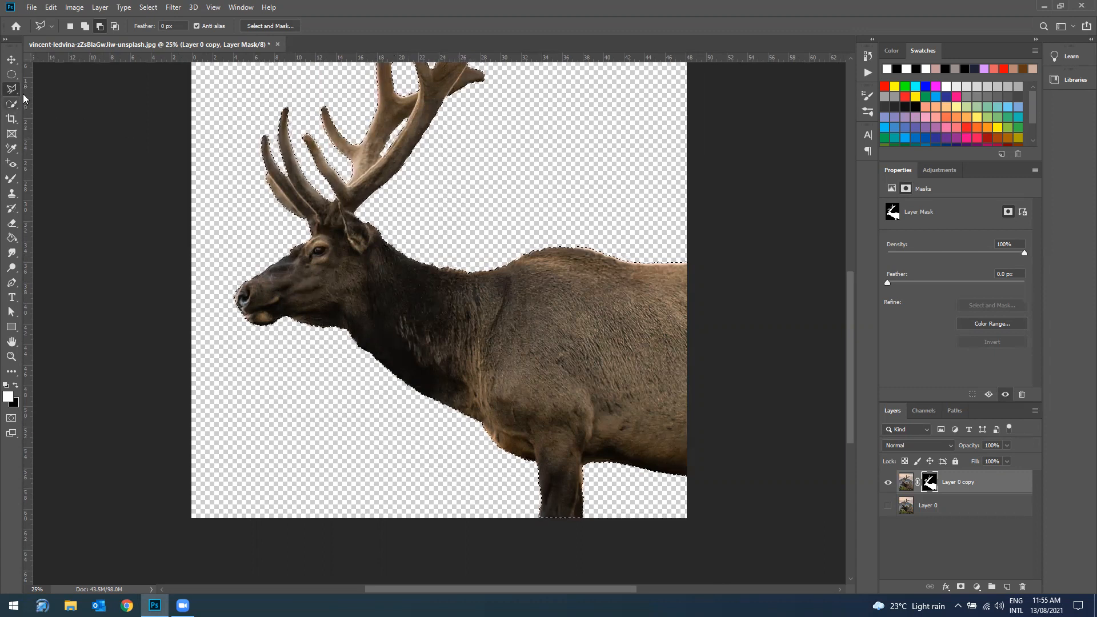
# Step: Subtract the elk's head and body from the selection with a polygonal outline below the antler bases, extending well beyond the canvas edges
pyautogui.click(312, 234)
pyautogui.click(343, 224)
pyautogui.click(338, 202)
pyautogui.click(356, 217)
pyautogui.click(807, 220)
pyautogui.click(746, 568)
pyautogui.click(186, 538)
pyautogui.click(125, 263)
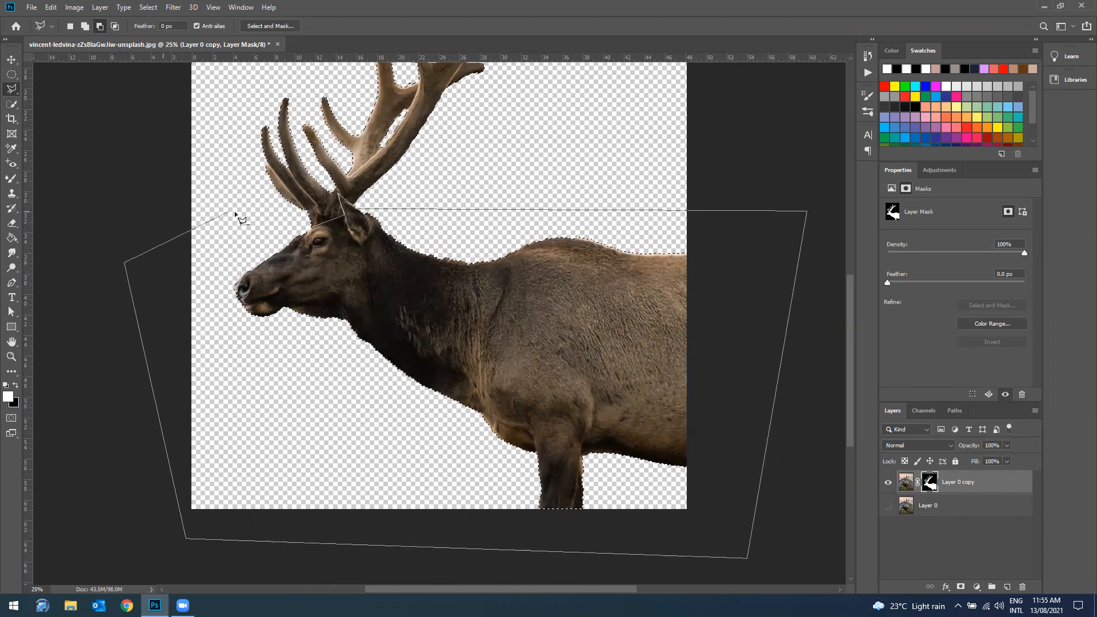
pyautogui.click(313, 230)
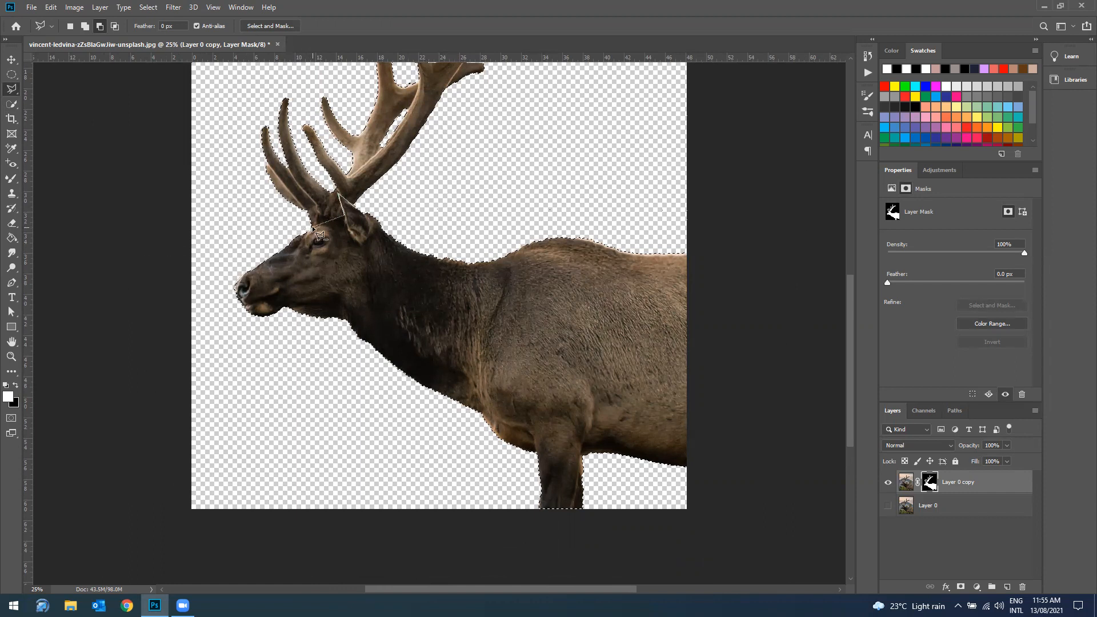
pyautogui.scroll(5, 590, 369)
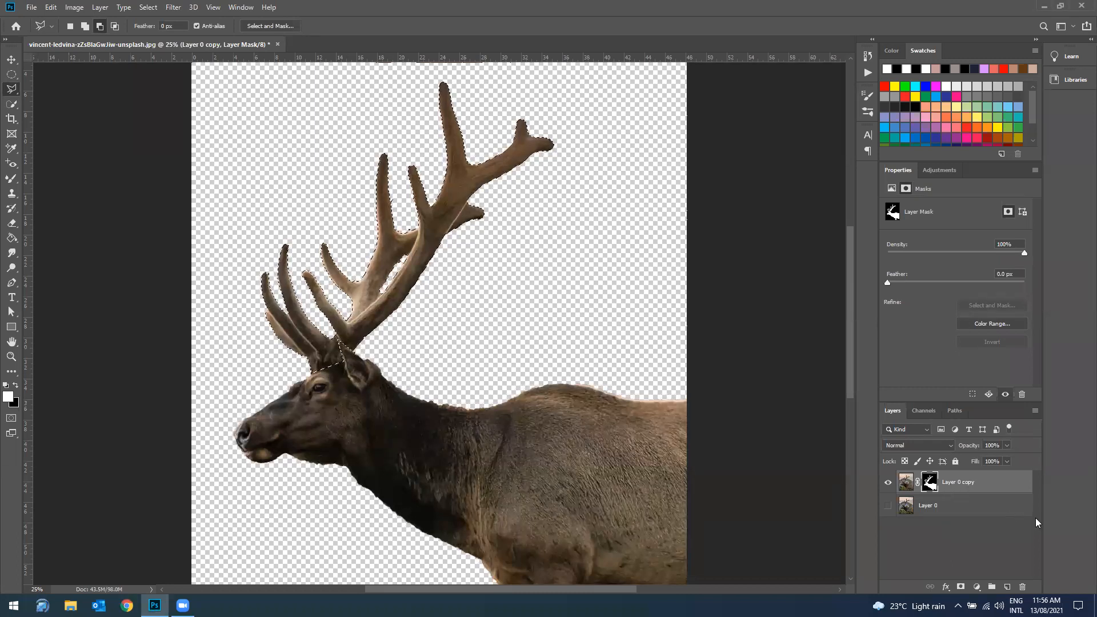
# Step: Try to duplicate the masked elk layer within the same document while the antlers are selected
pyautogui.rightClick(954, 486)
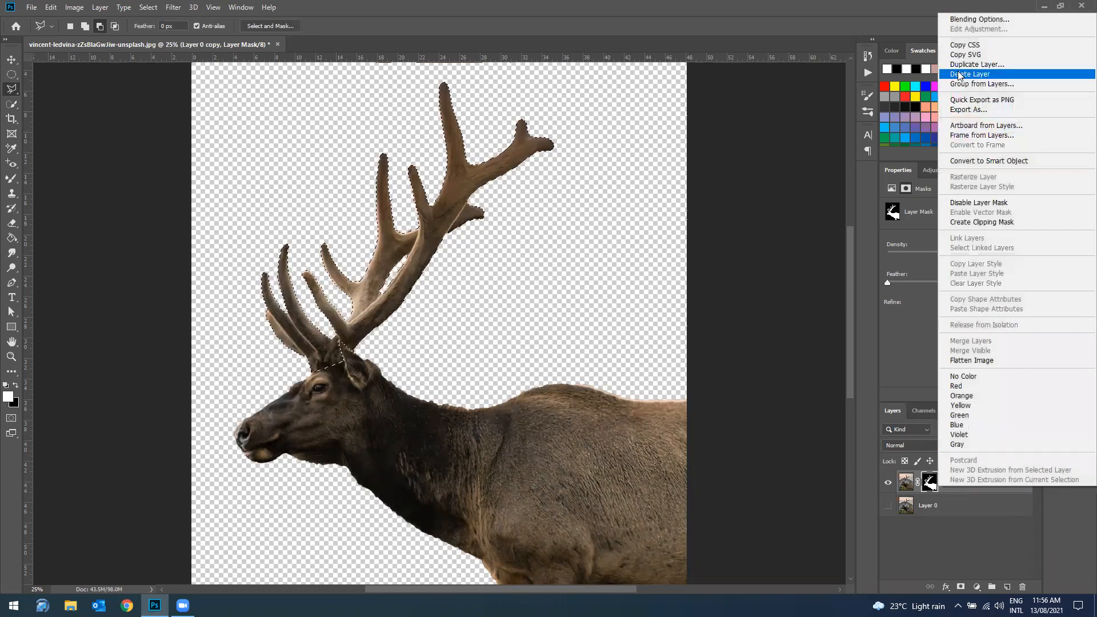
pyautogui.click(971, 64)
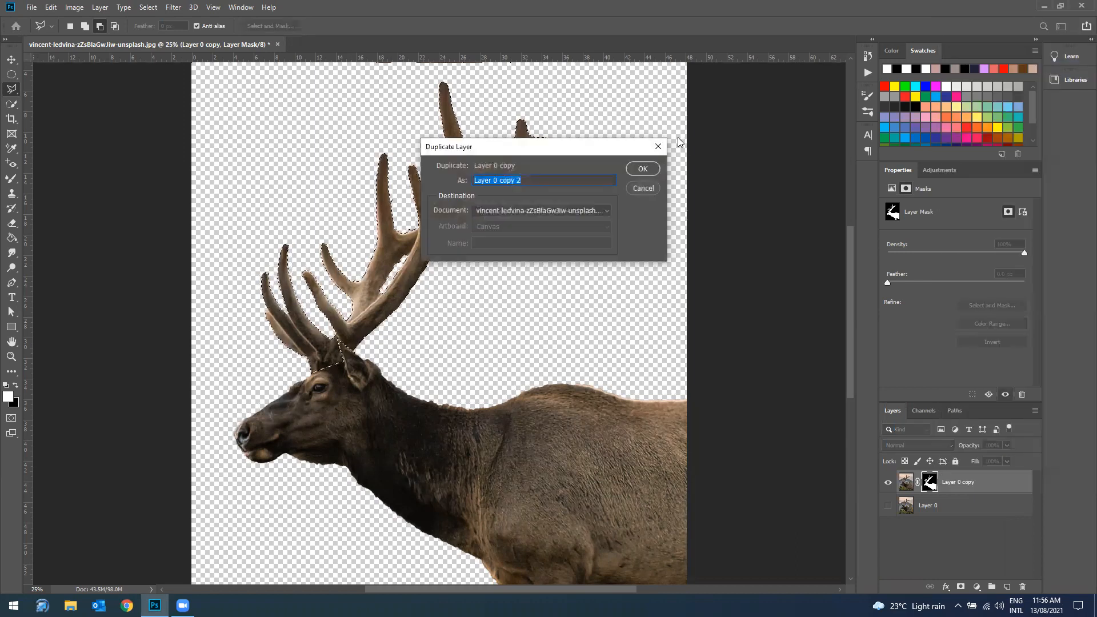
pyautogui.click(642, 168)
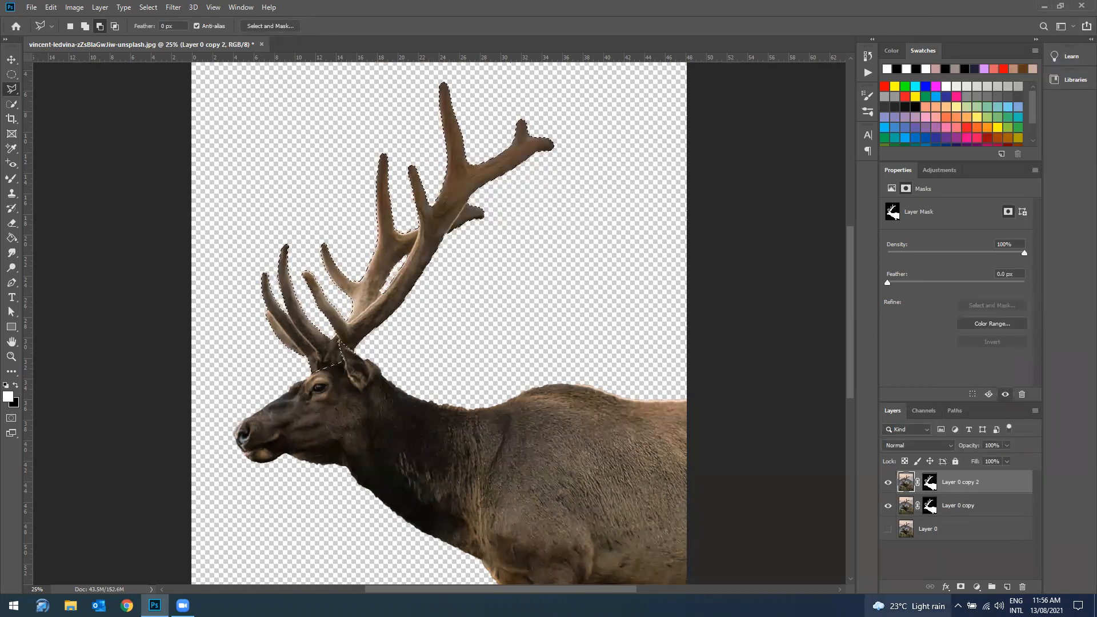
pyautogui.moveTo(908, 606)
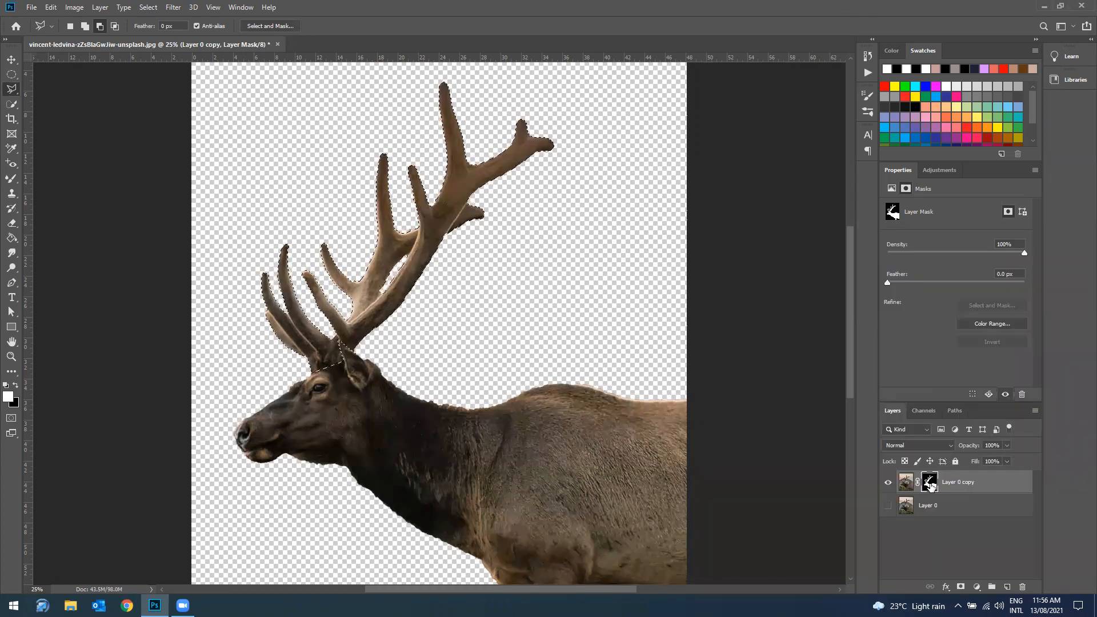
# Step: Try to copy the antler selection to a new layer with the layer mask active, and undo the copy
pyautogui.rightClick(929, 485)
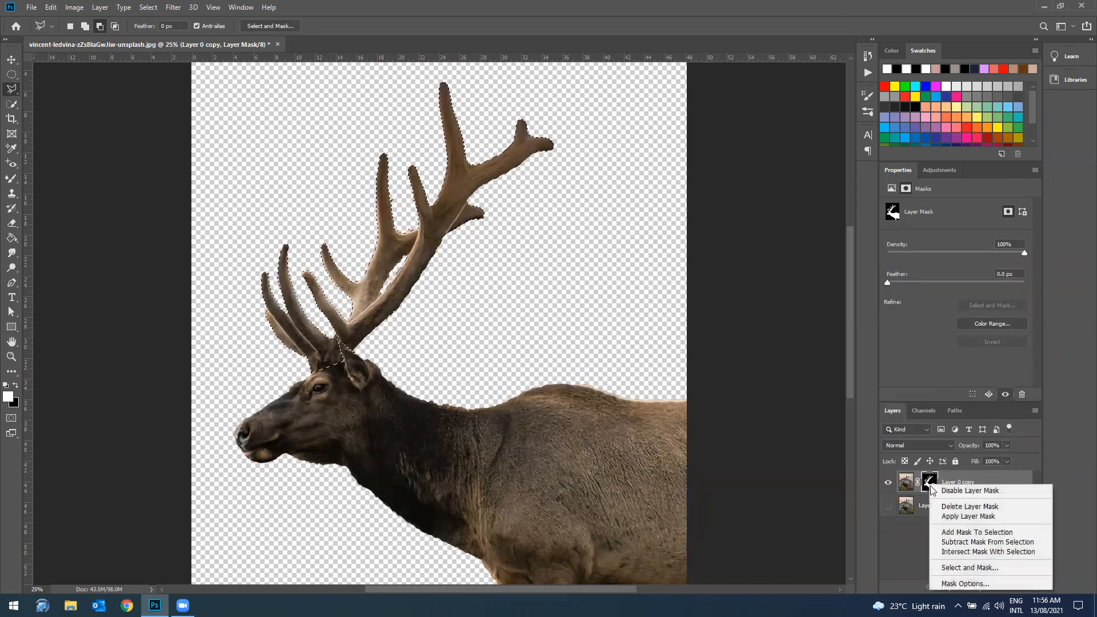
pyautogui.click(963, 483)
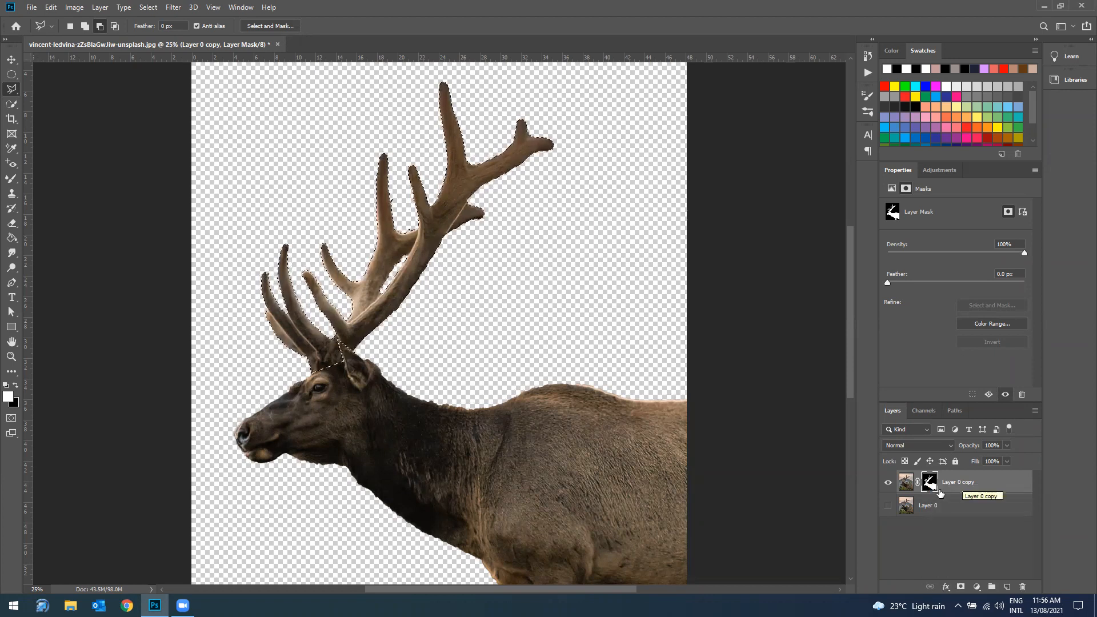
pyautogui.hotkey('ctrl', 'j')
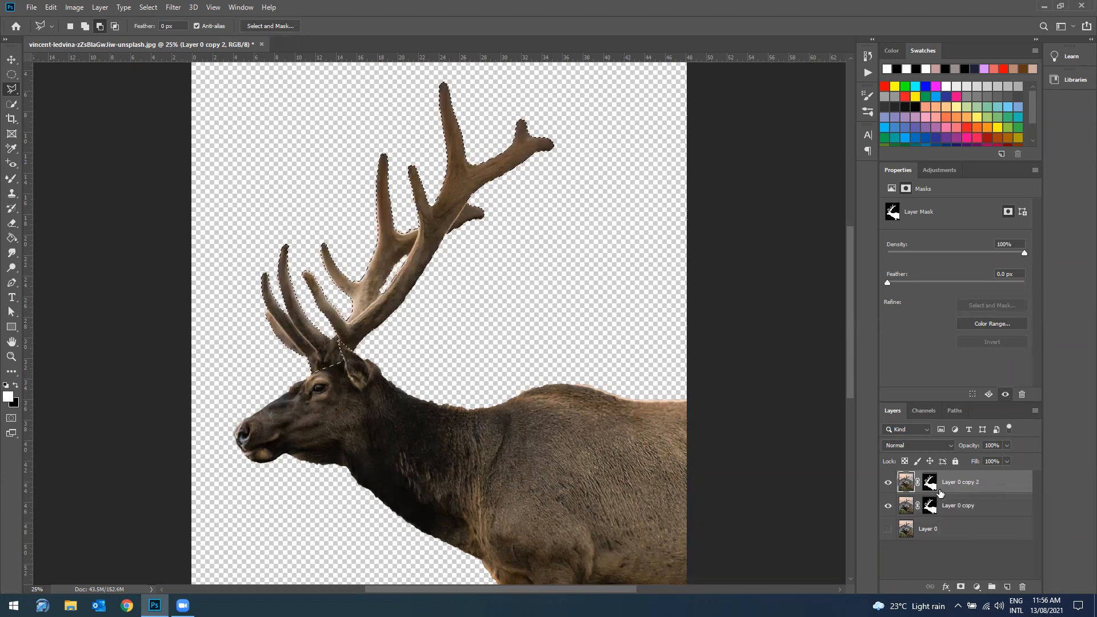
pyautogui.hotkey('ctrl', 'z')
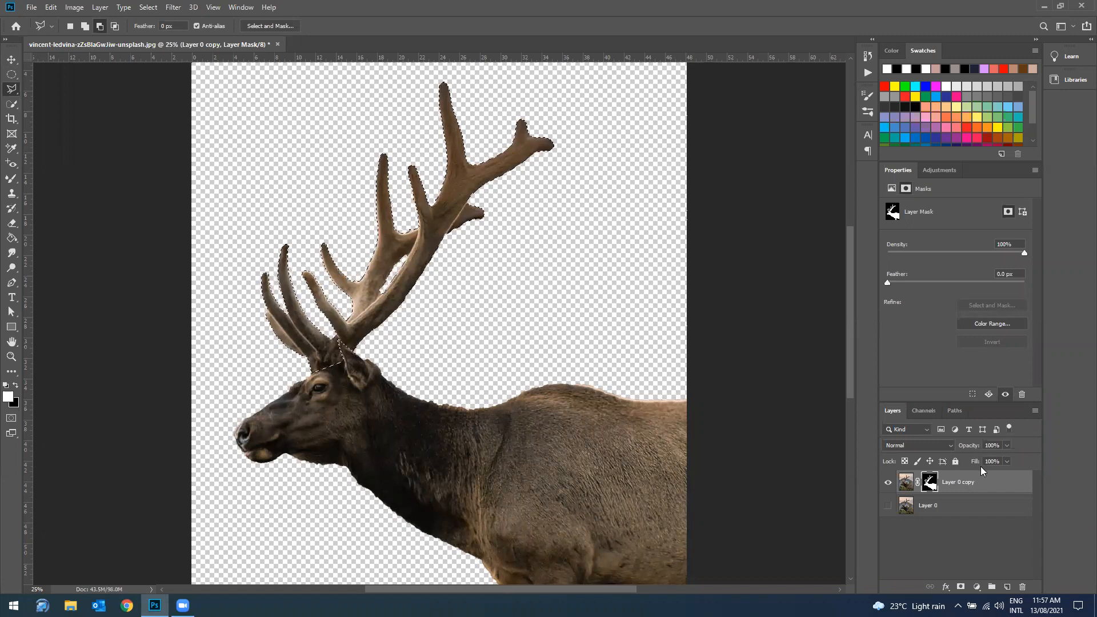
# Step: Try duplicating the masked elk layer again in the same document and clear the antler selection
pyautogui.rightClick(941, 484)
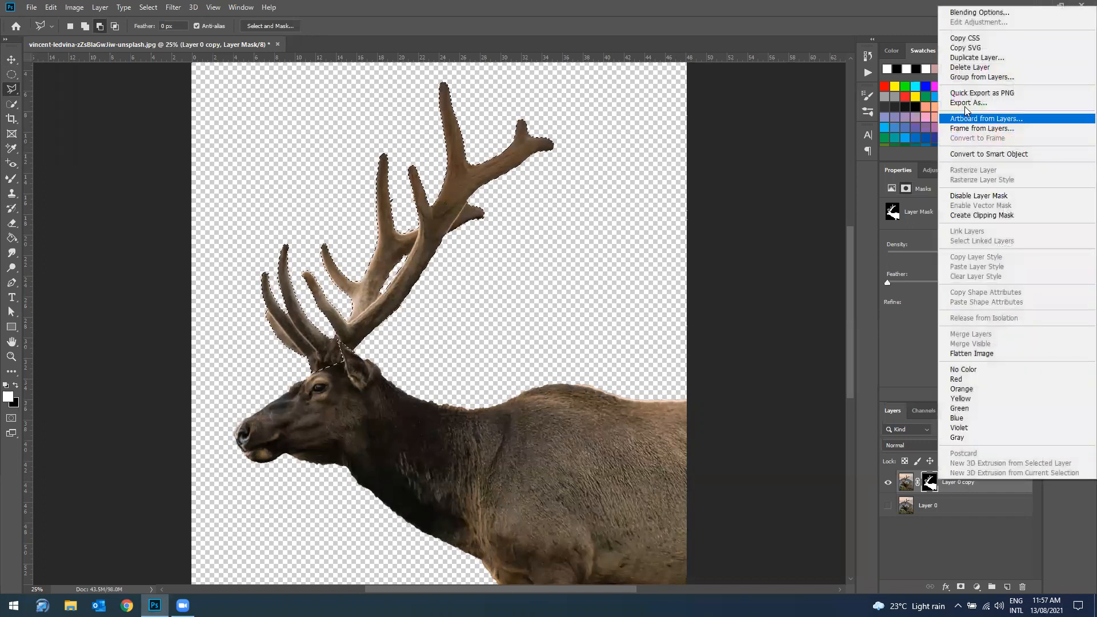
pyautogui.click(989, 57)
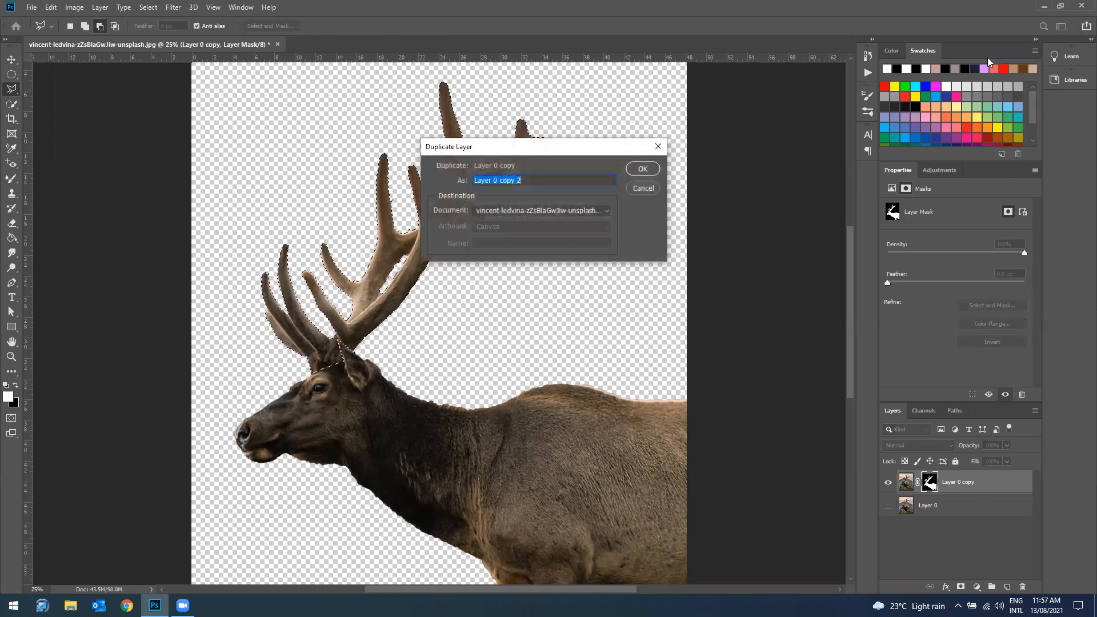
pyautogui.click(651, 169)
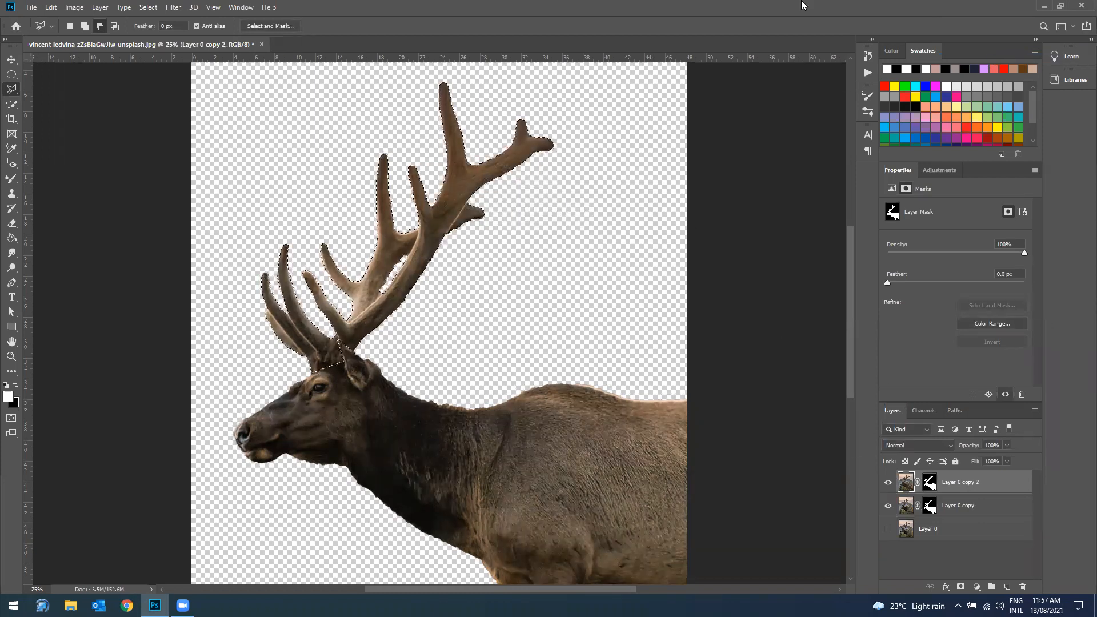
pyautogui.hotkey('ctrl', 'd')
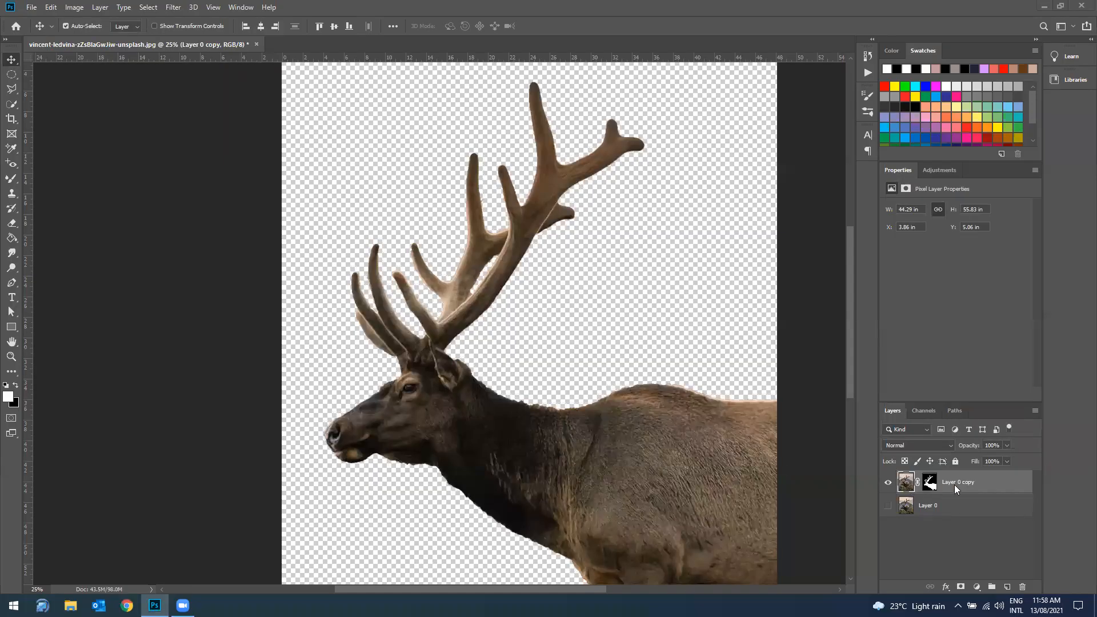
# Step: Reselect the antlers, copy them from the elk layer's image to a new layer, and check the copy with the elk cutout temporarily hidden
pyautogui.click(931, 487)
pyautogui.click(904, 487)
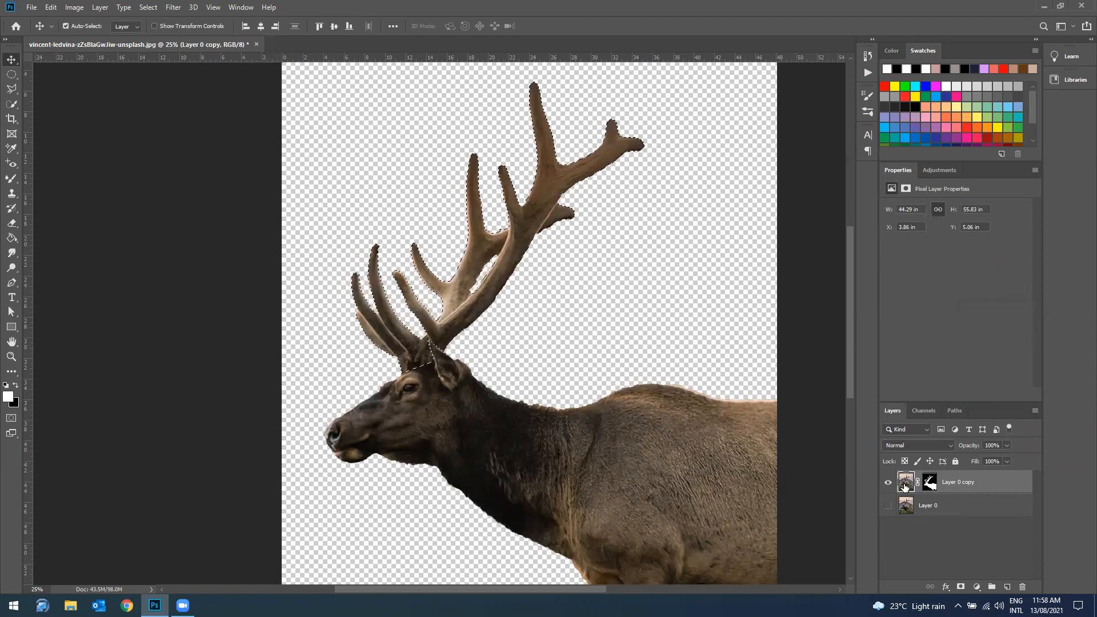
pyautogui.hotkey('ctrl', 'j')
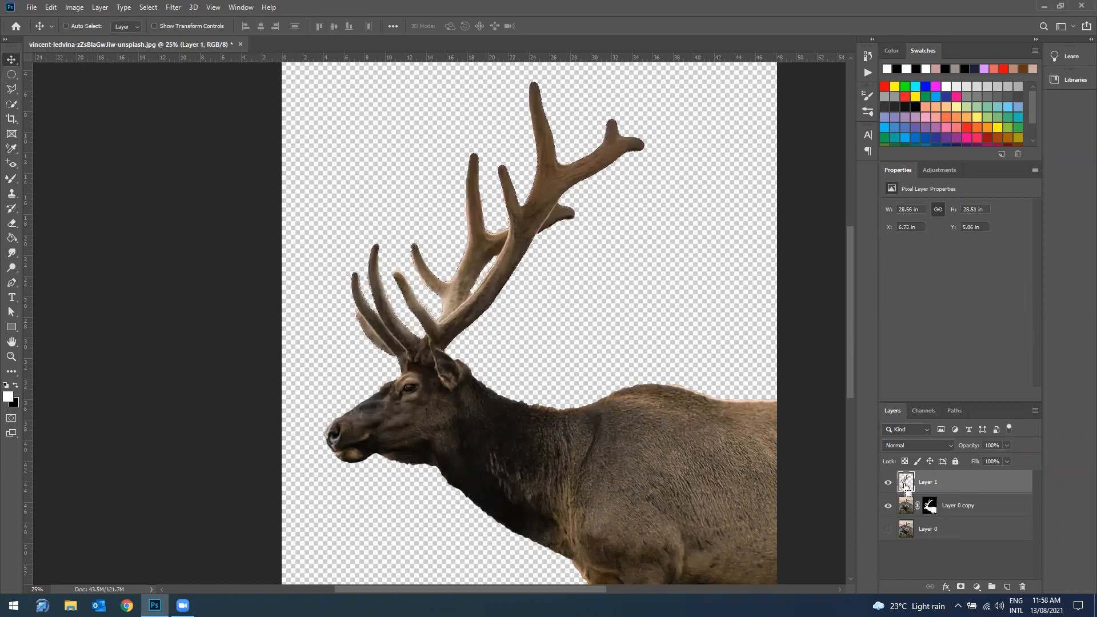
pyautogui.click(887, 507)
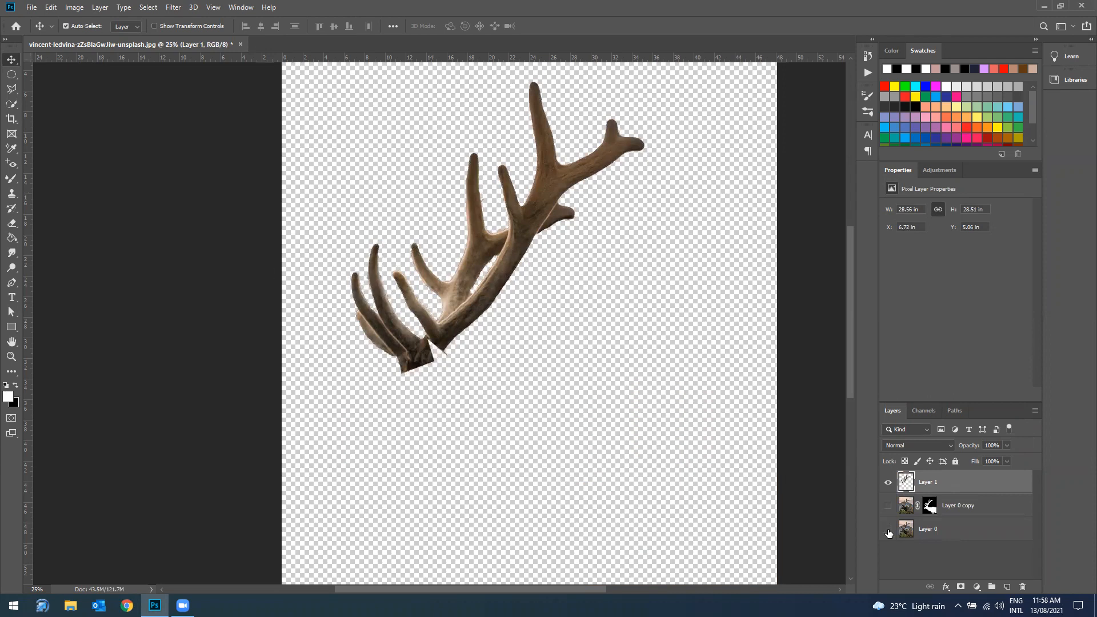
pyautogui.click(888, 506)
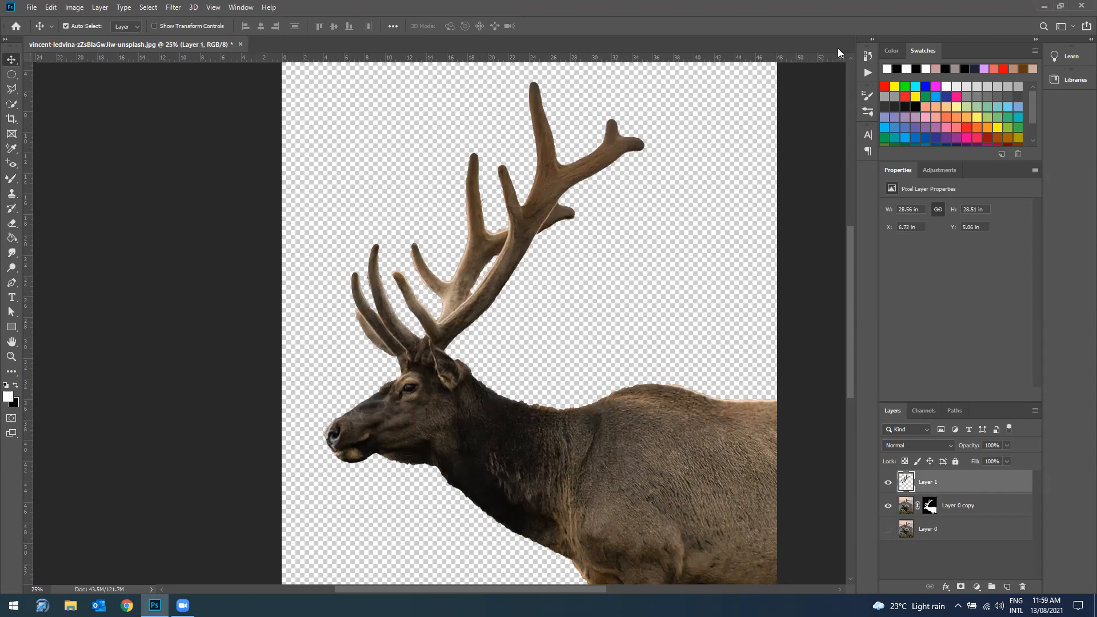
# Step: Create a layer group and move the antler layer, Layer 1, into it
pyautogui.click(991, 588)
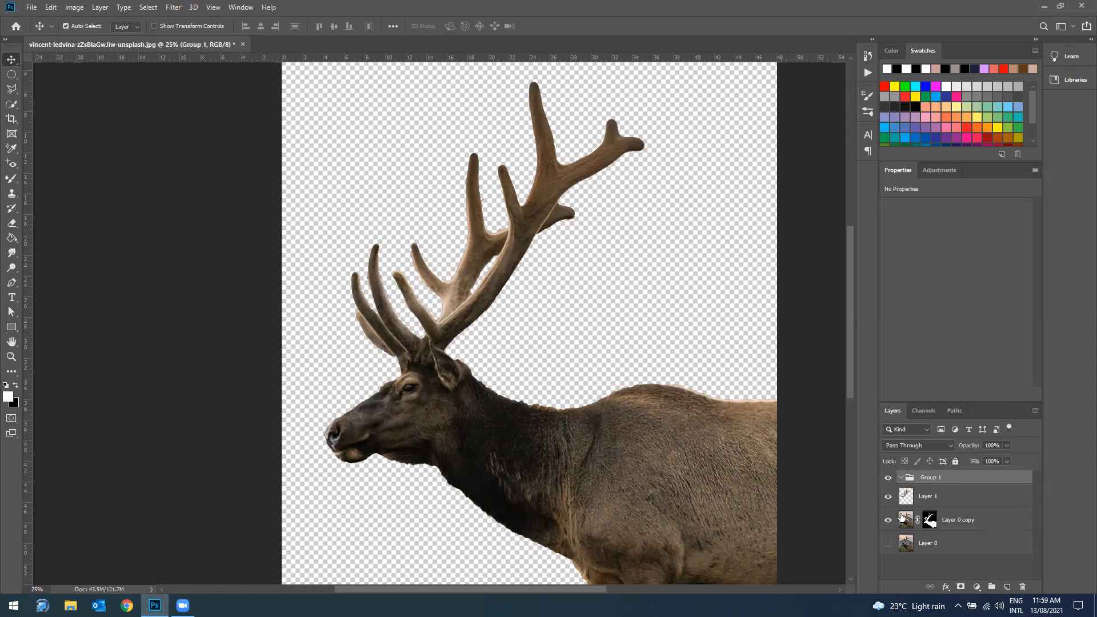
pyautogui.moveTo(937, 499); pyautogui.dragTo(942, 484)
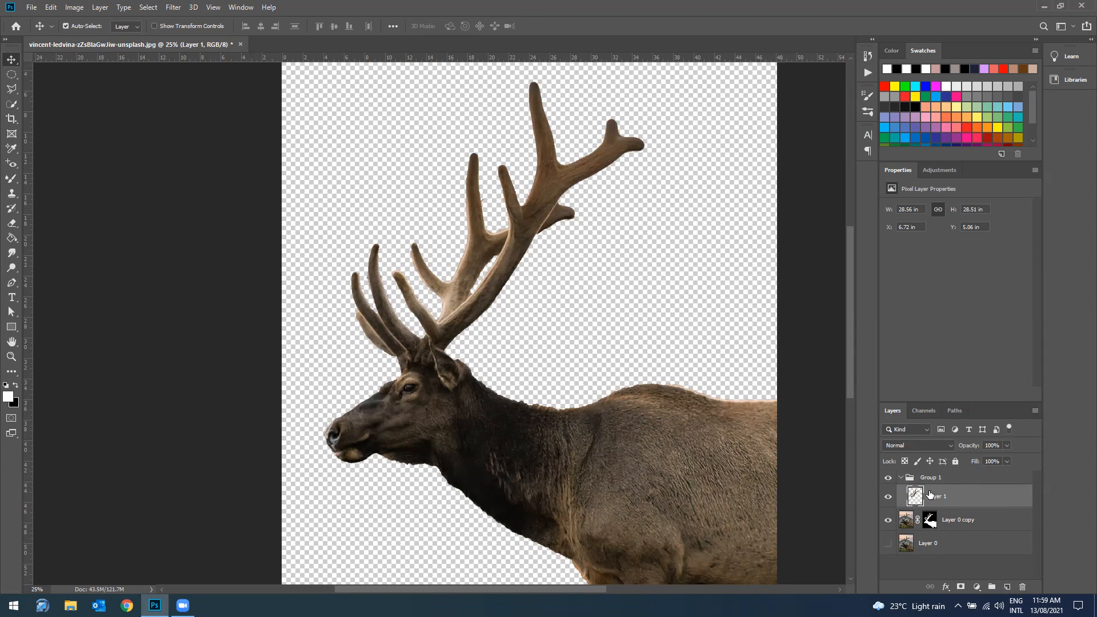
# Step: Show the original background, Layer 0, and add a Color Lookup adjustment above it using the Moonlight.3DL 3D LUT
pyautogui.click(888, 543)
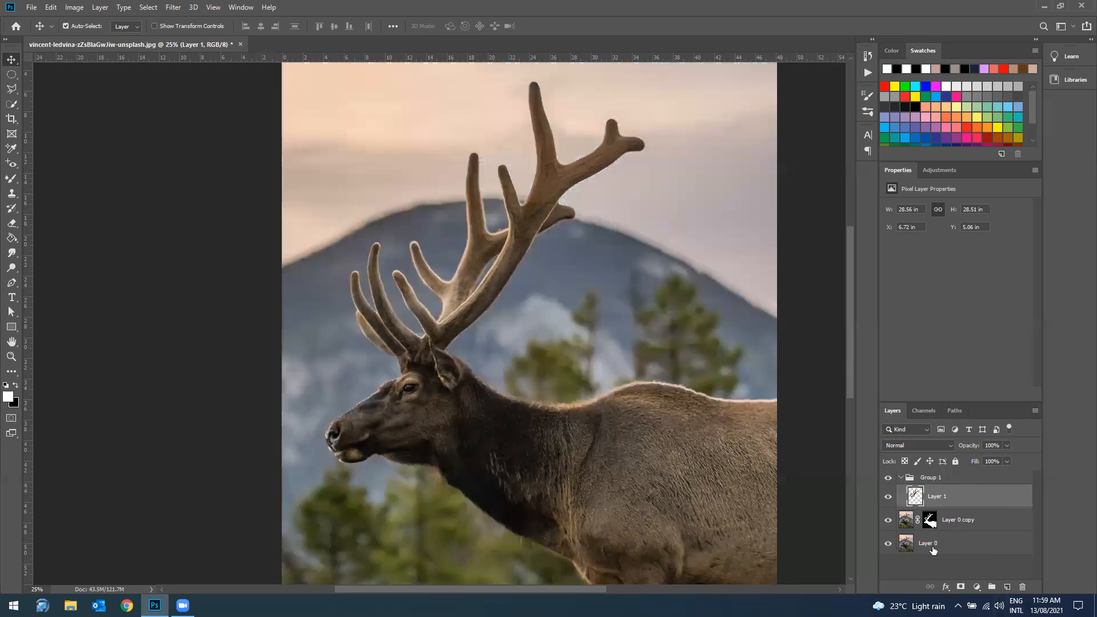
pyautogui.click(932, 550)
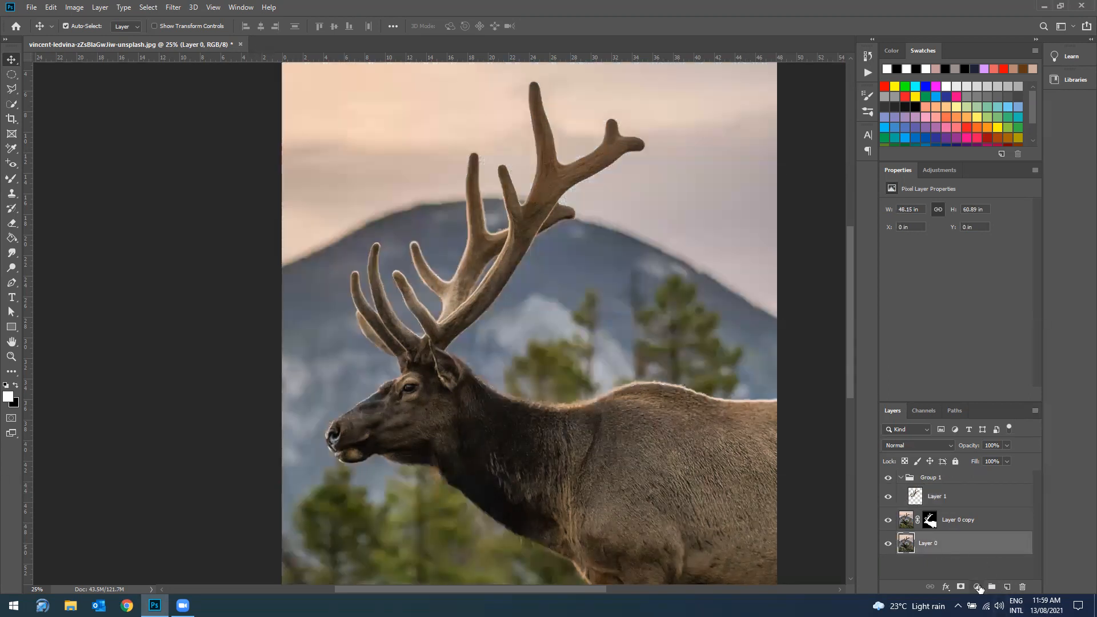
pyautogui.click(978, 587)
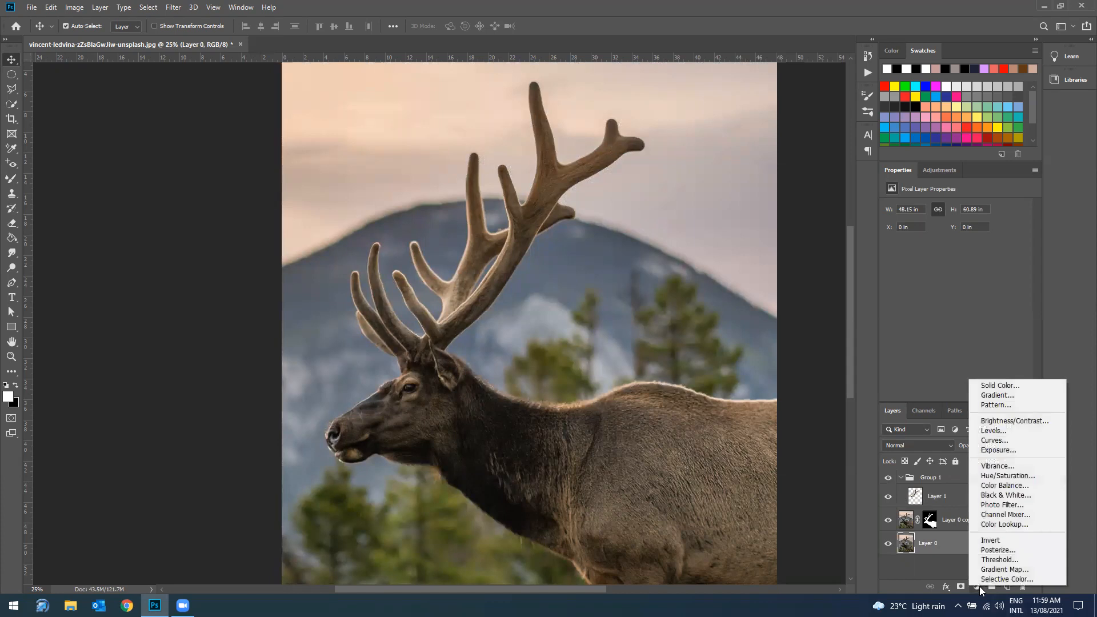
pyautogui.click(1016, 522)
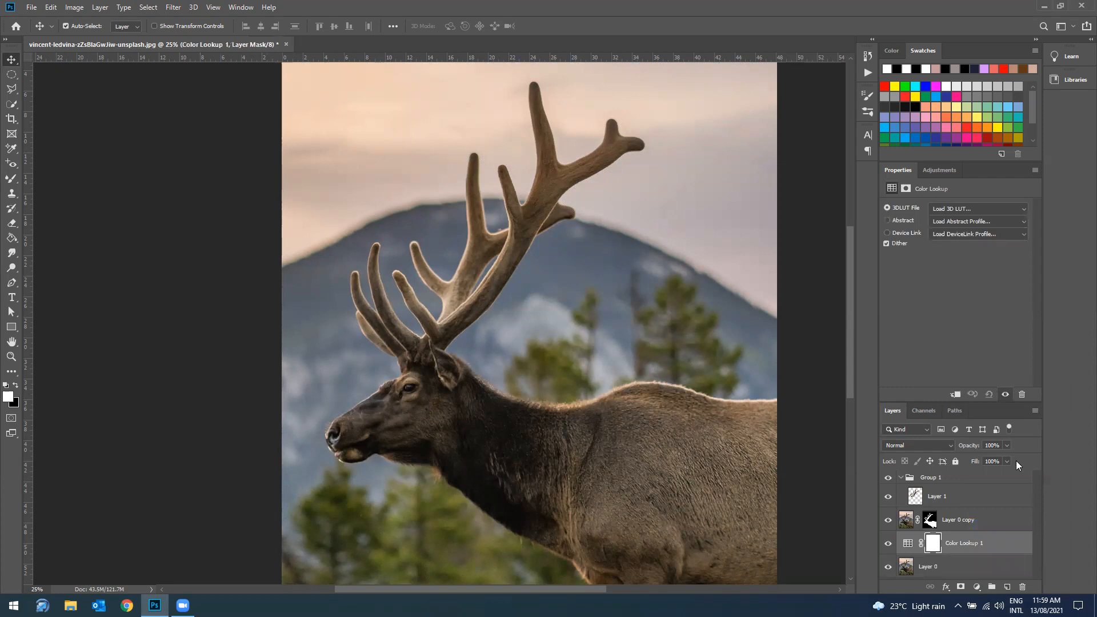
pyautogui.click(974, 208)
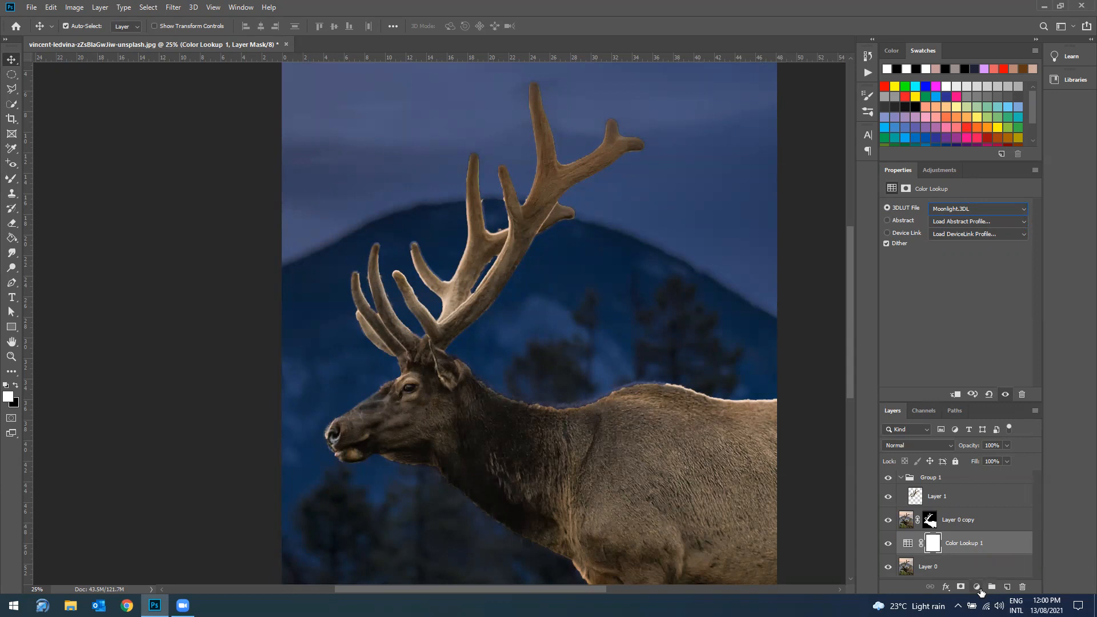
# Step: Add a Black & White adjustment above the Color Lookup layer and reduce its opacity to 51%
pyautogui.click(977, 586)
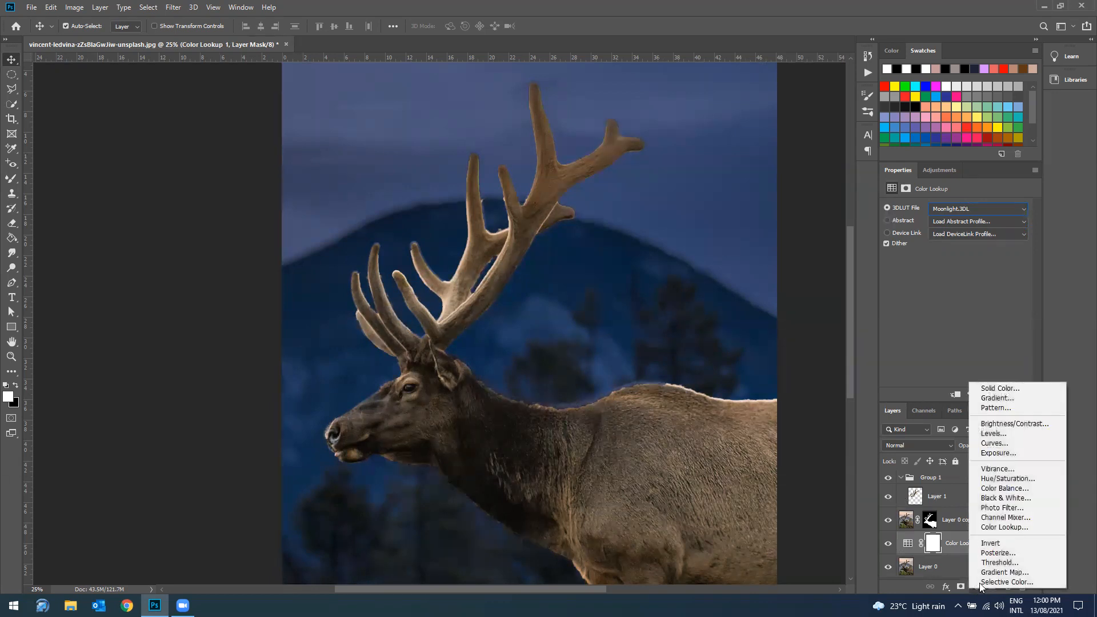
pyautogui.click(1014, 498)
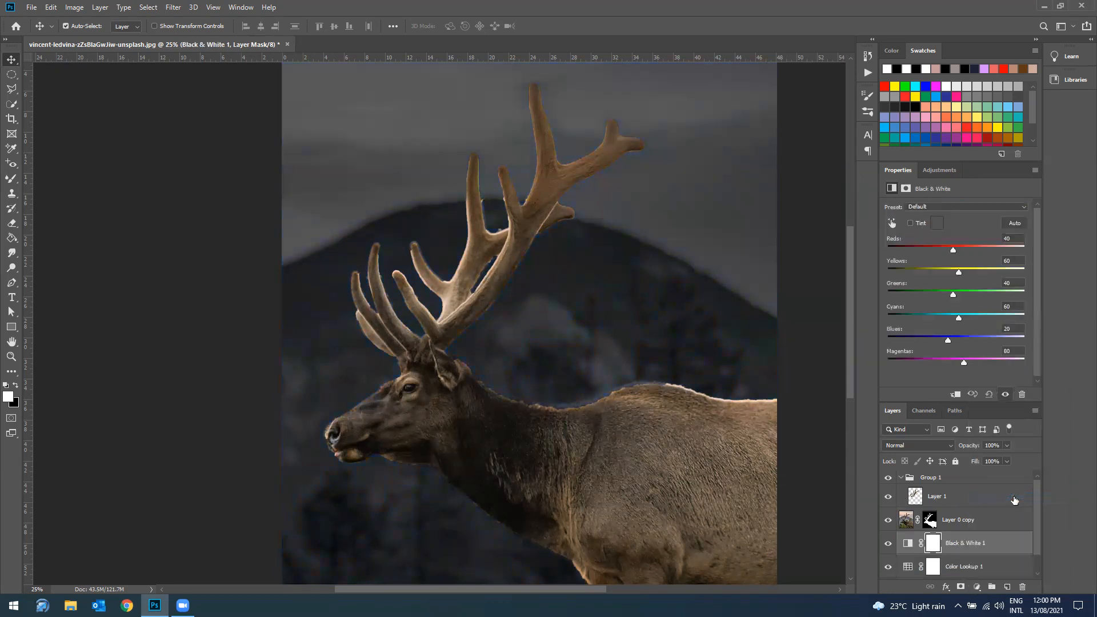
pyautogui.click(1006, 446)
# Step: Convert the antler layer, Layer 1 inside Group 1, to a smart object
pyautogui.click(902, 479)
pyautogui.click(902, 479)
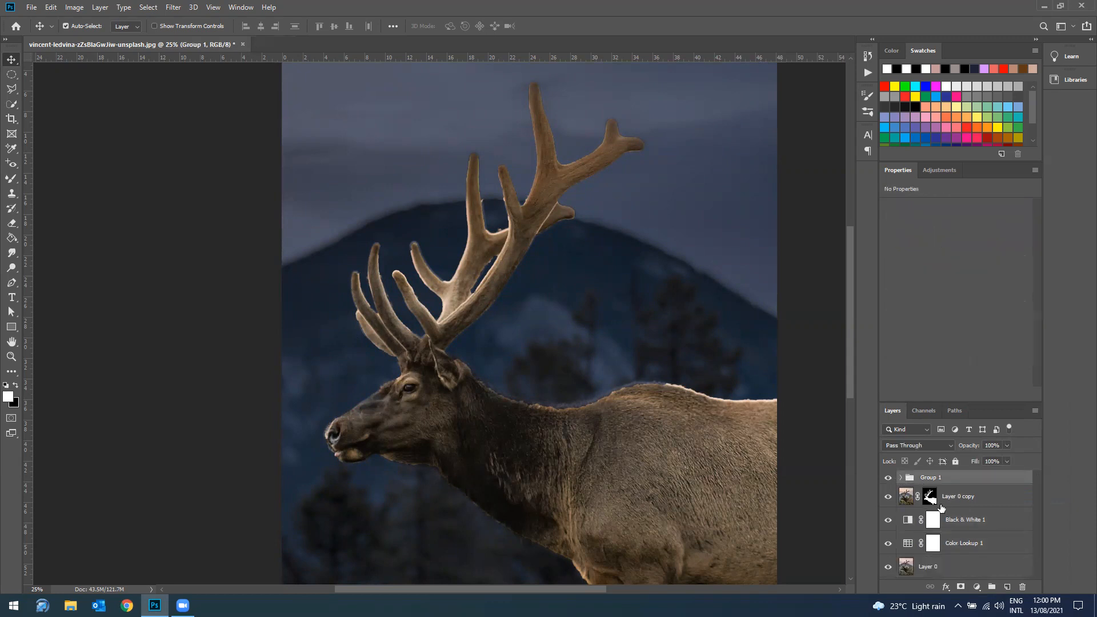
pyautogui.click(901, 479)
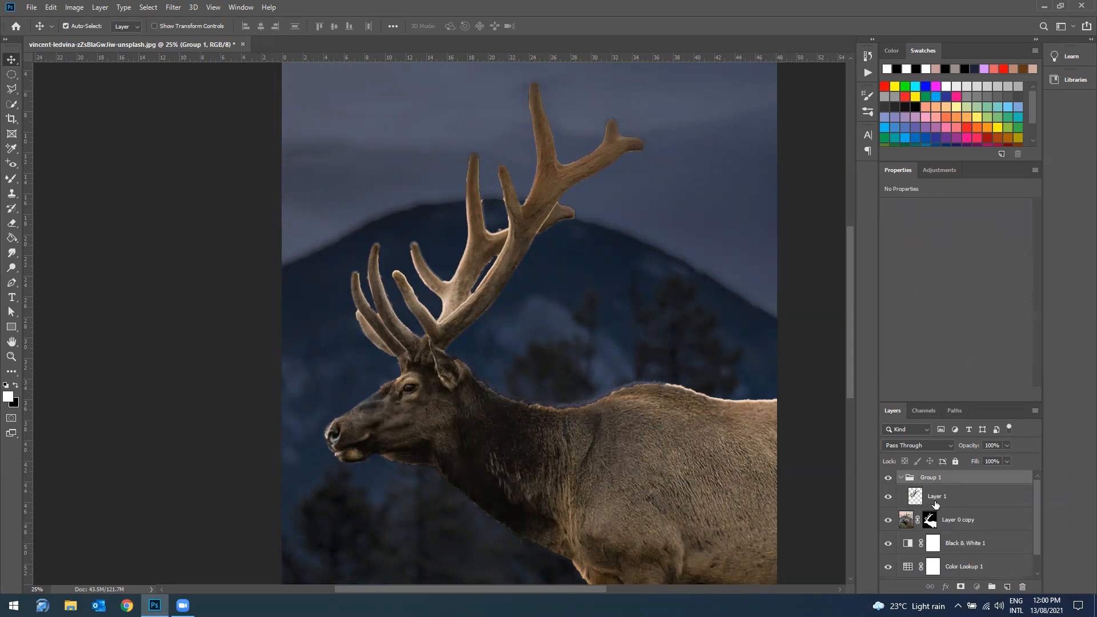
pyautogui.click(935, 500)
pyautogui.rightClick(948, 498)
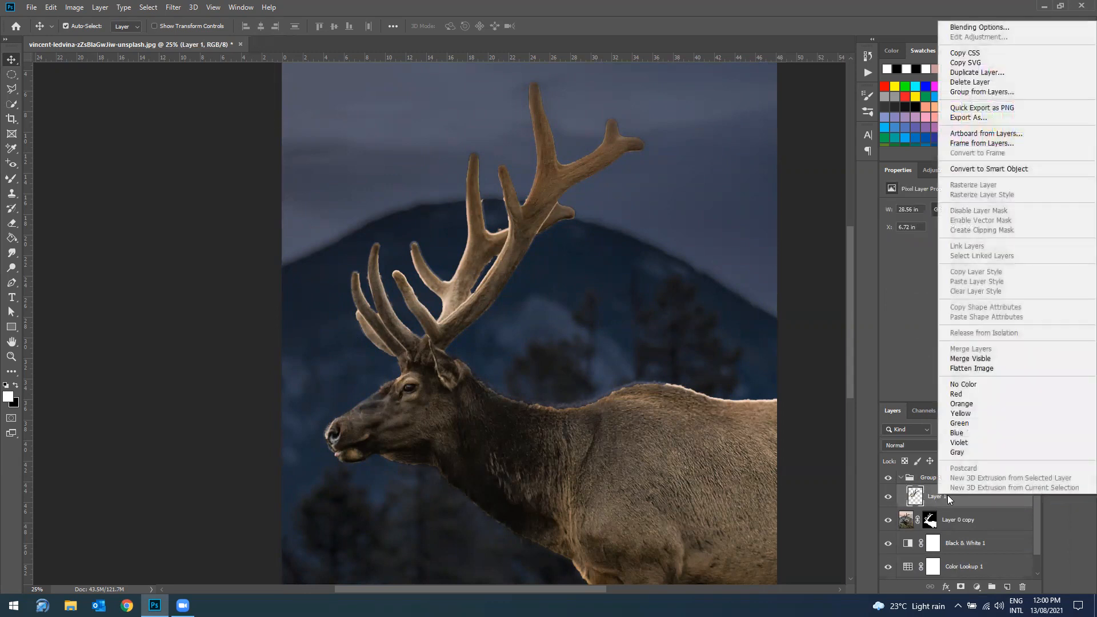
pyautogui.click(1007, 175)
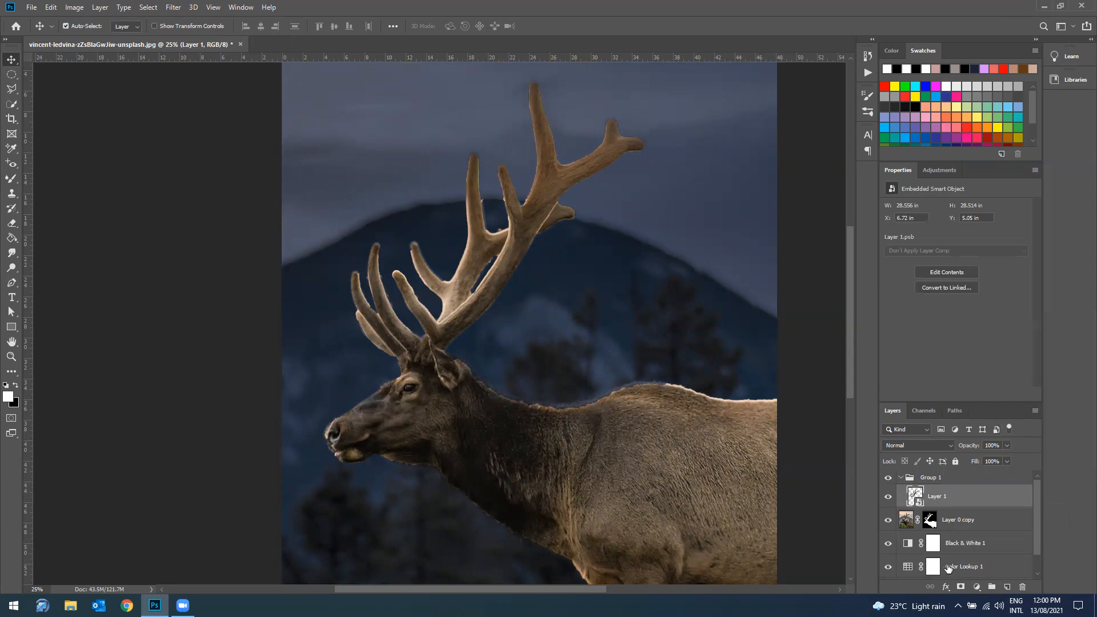
# Step: Duplicate the antler smart object in the same document and set the duplicate's blend mode to Linear Dodge (Add)
pyautogui.rightClick(961, 497)
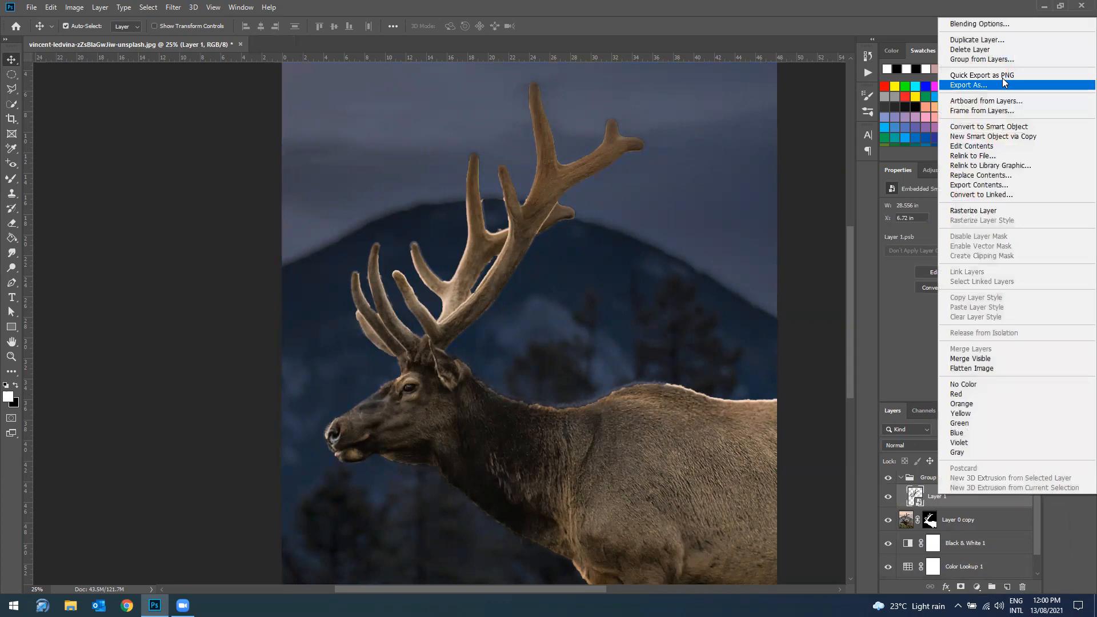
pyautogui.click(977, 40)
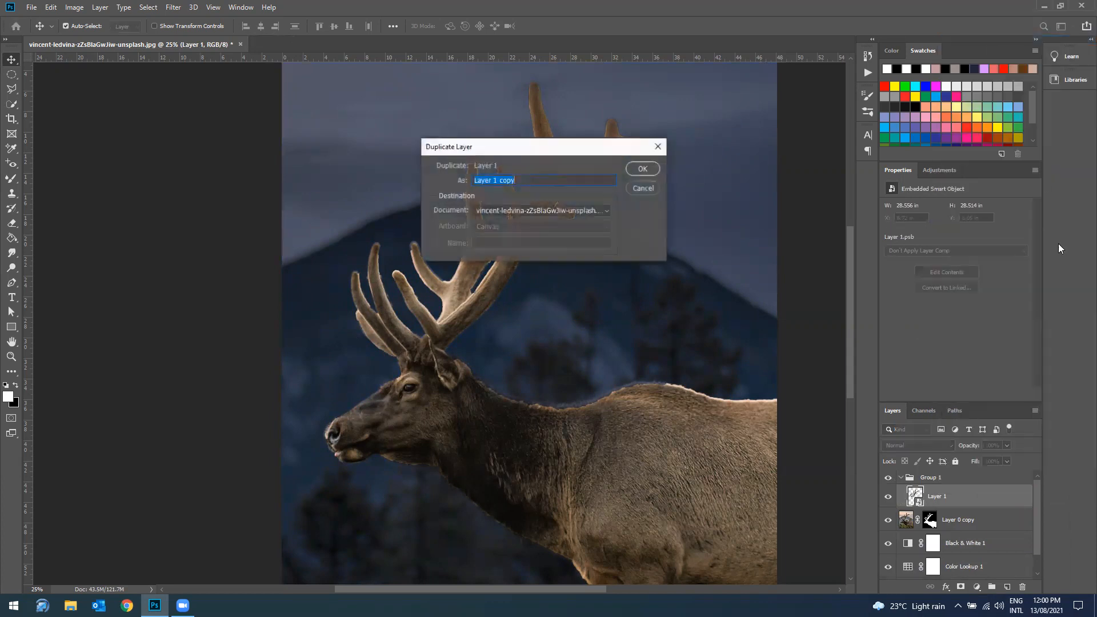
pyautogui.click(643, 168)
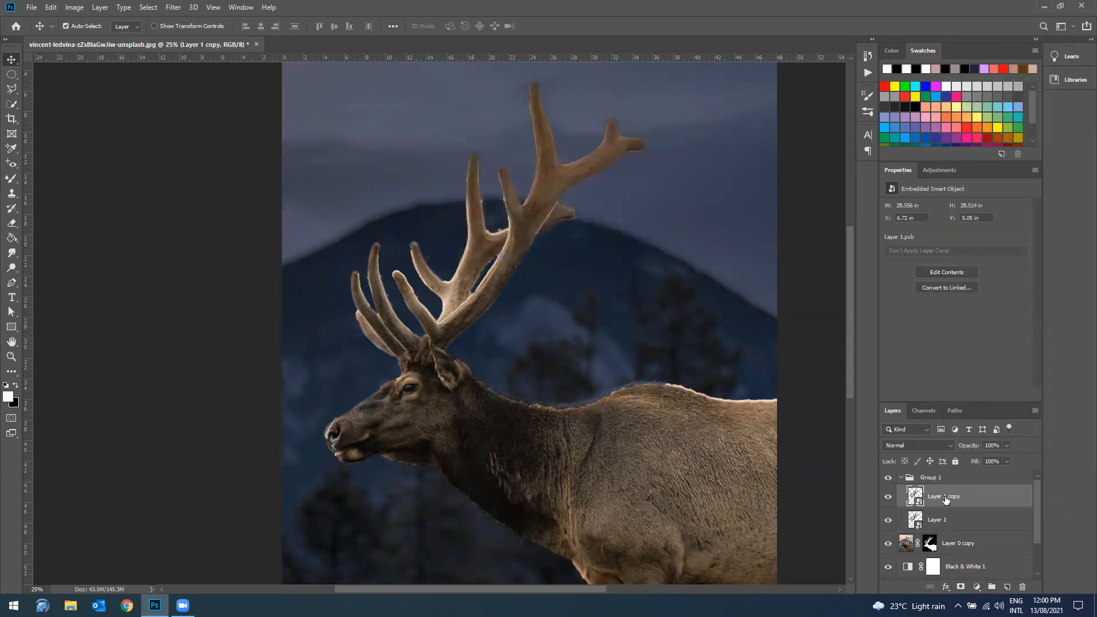
pyautogui.click(942, 445)
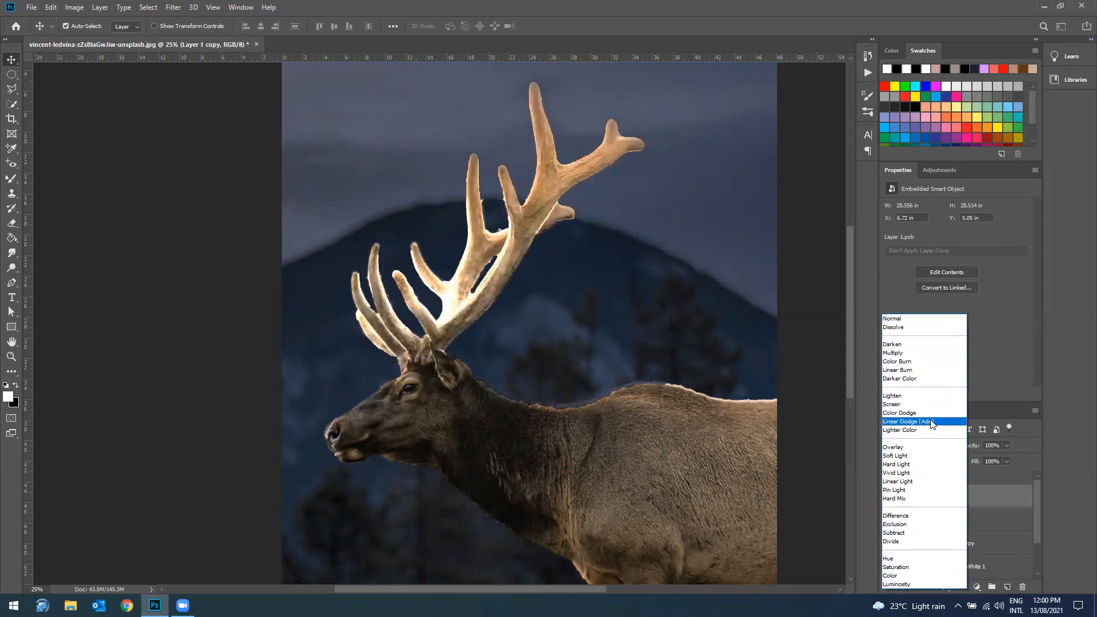
pyautogui.click(931, 421)
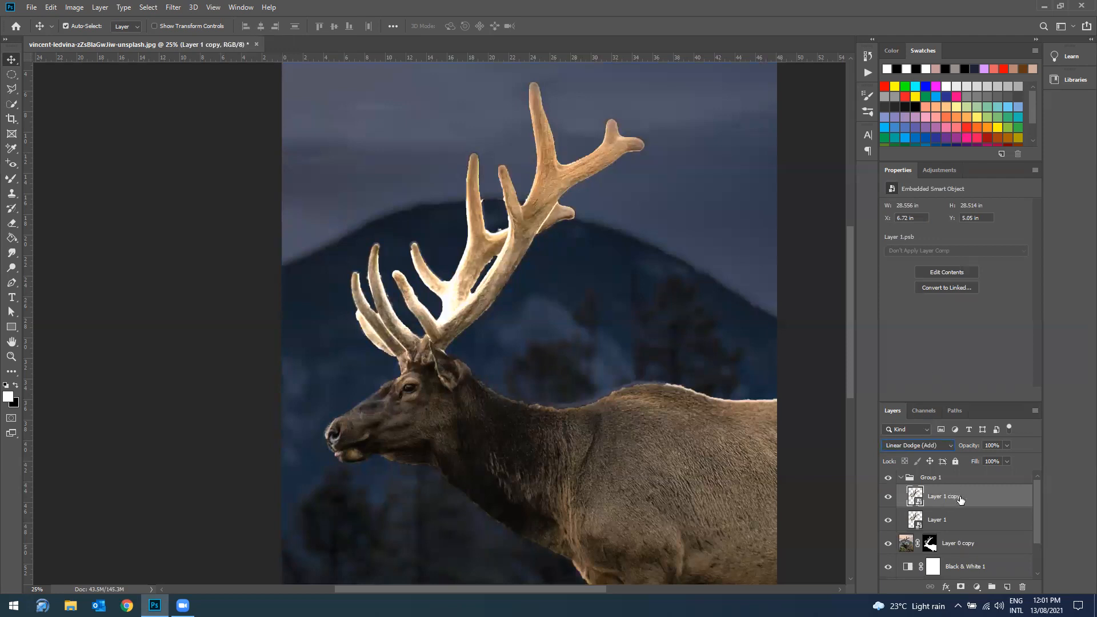
# Step: Apply a Gaussian Blur with a 5-pixel radius to the Linear Dodge antler copy, checking the antlers in the filter preview
pyautogui.click(179, 8)
pyautogui.moveTo(244, 137)
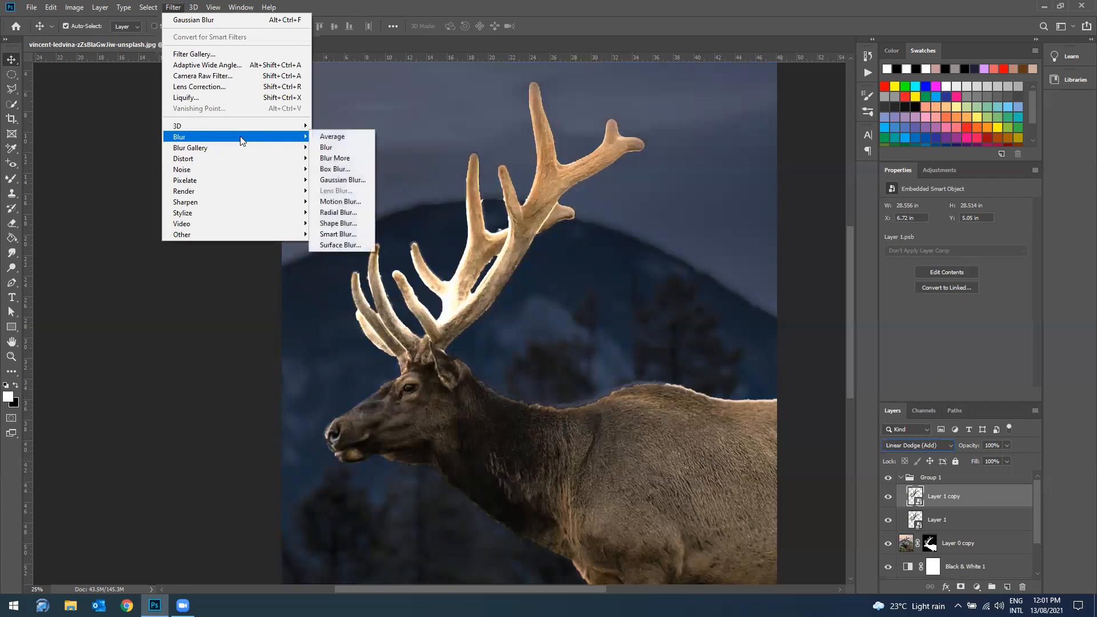
pyautogui.click(345, 181)
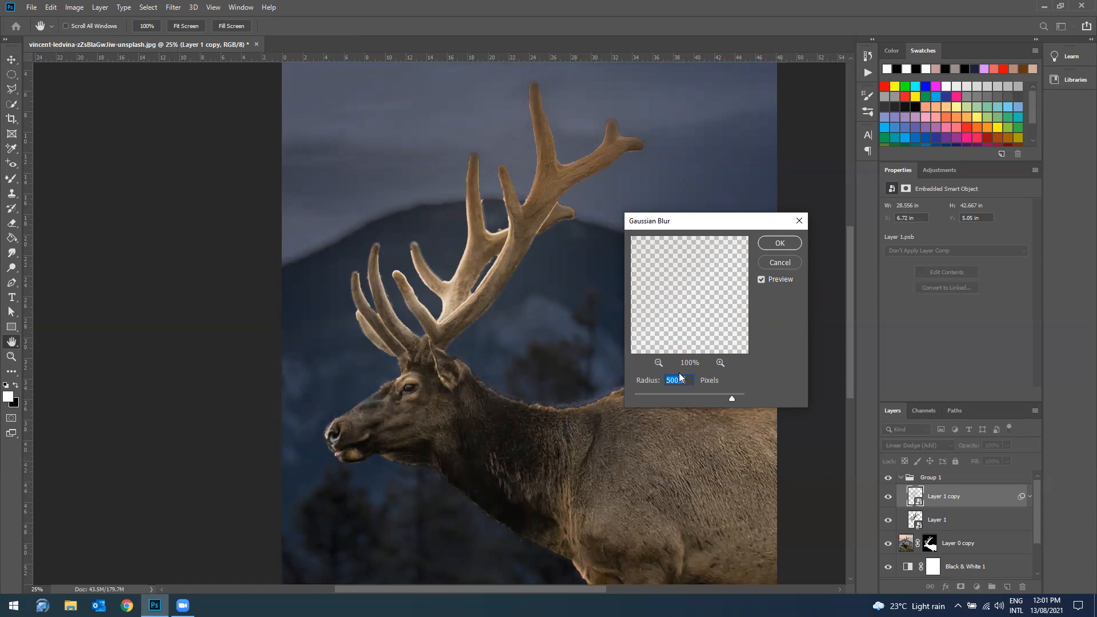
pyautogui.write('5')
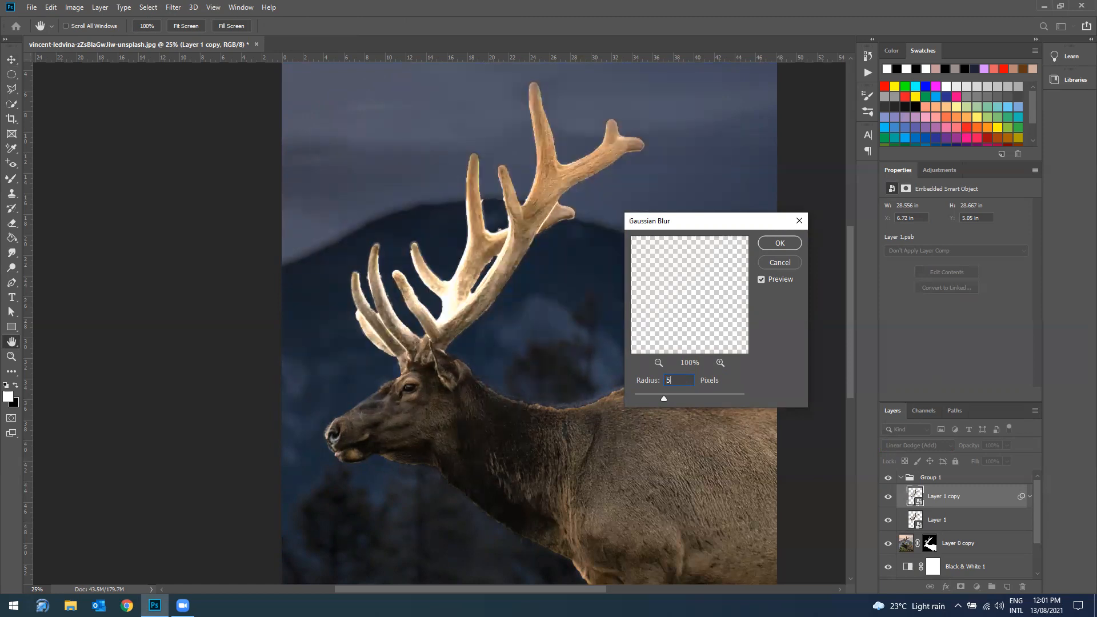
pyautogui.click(658, 363)
pyautogui.click(658, 362)
pyautogui.click(658, 363)
pyautogui.click(658, 363)
pyautogui.click(658, 363)
pyautogui.click(658, 363)
pyautogui.moveTo(651, 294); pyautogui.dragTo(688, 337)
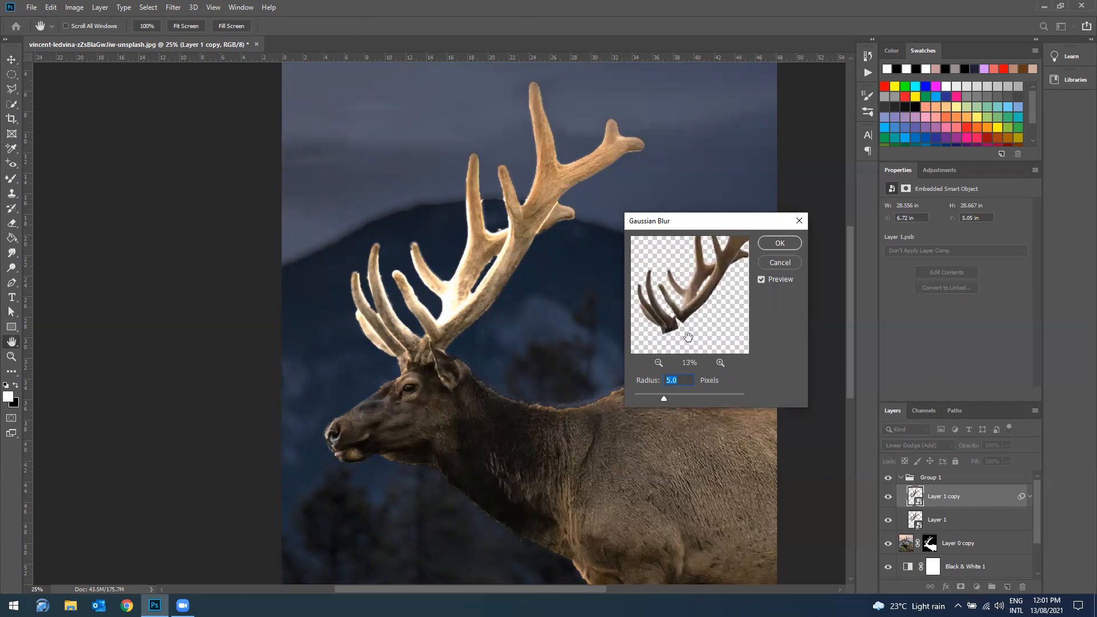
pyautogui.click(783, 243)
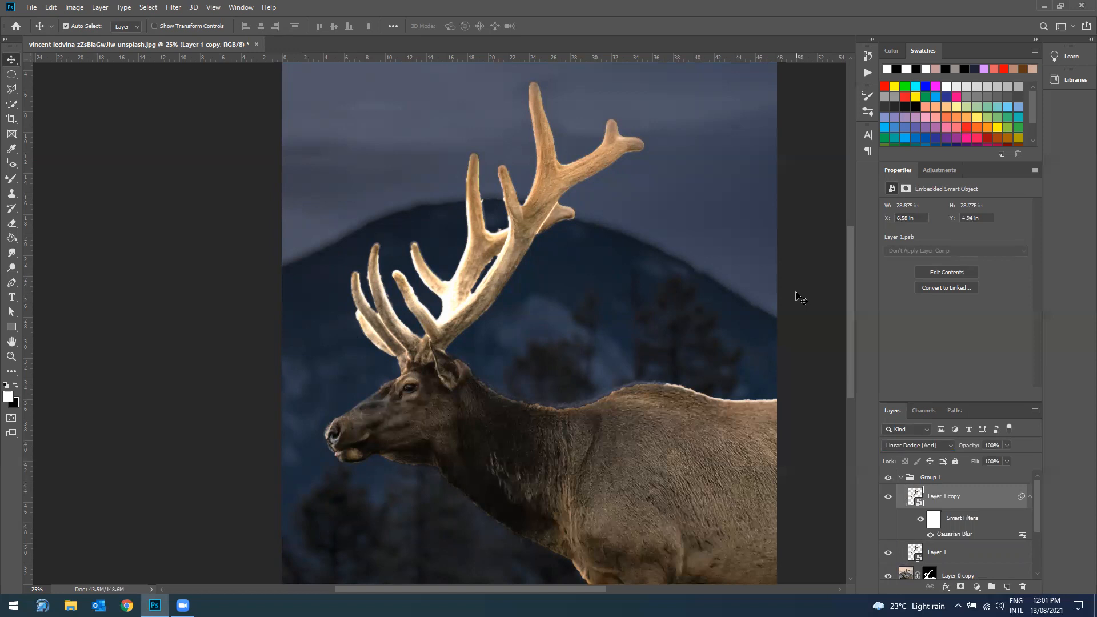
# Step: Duplicate the blurred antler copy and set the new duplicate's Gaussian Blur radius to 100 pixels
pyautogui.rightClick(961, 499)
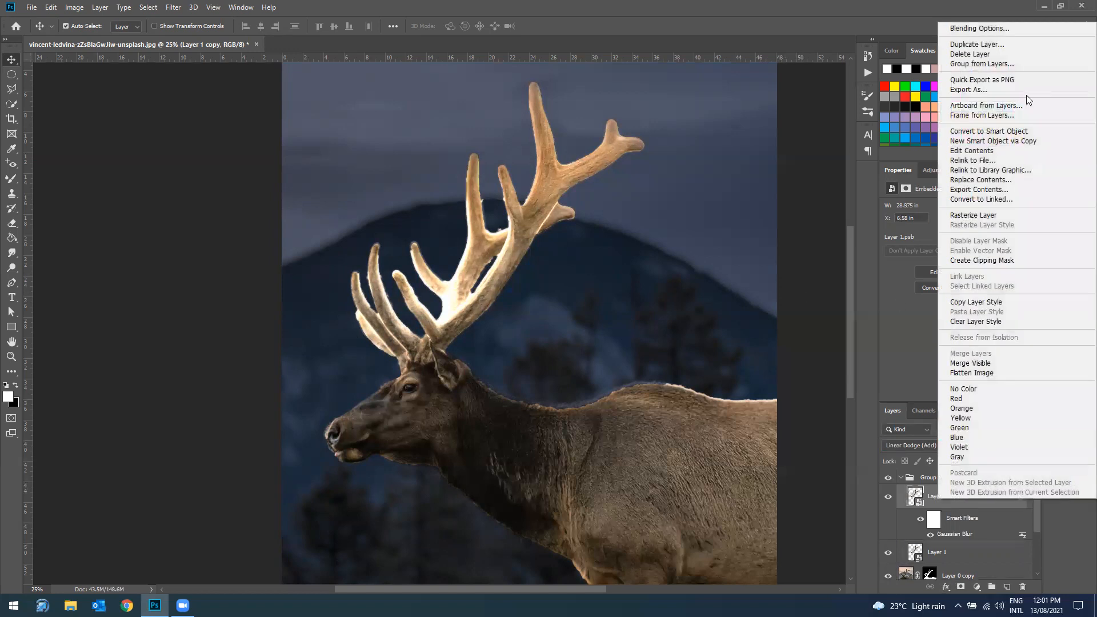
pyautogui.click(989, 47)
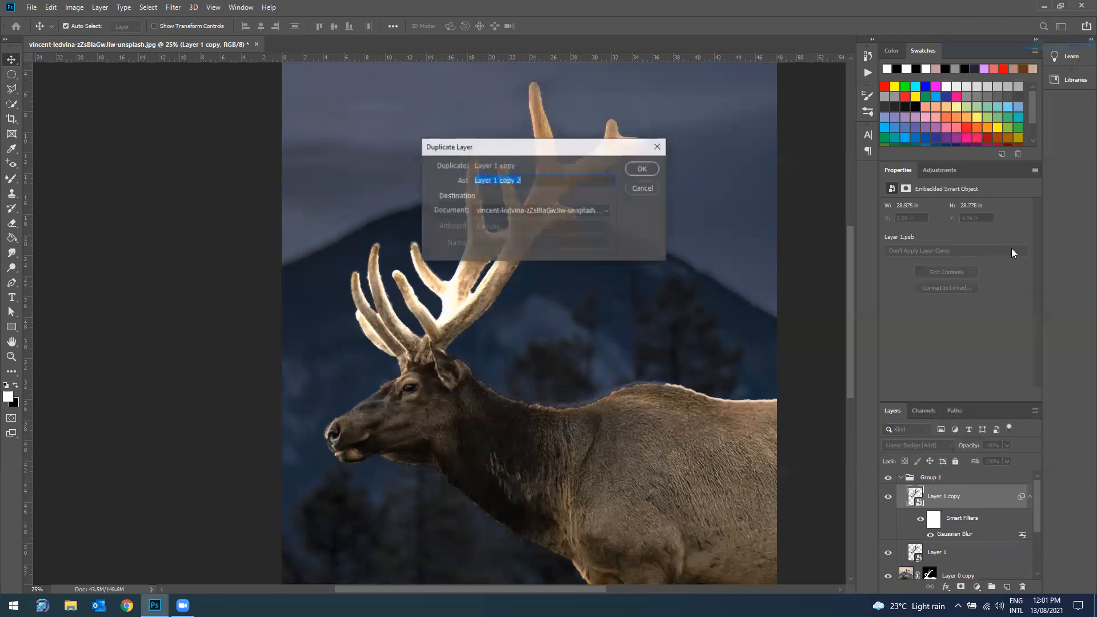
pyautogui.click(652, 167)
pyautogui.doubleClick(971, 536)
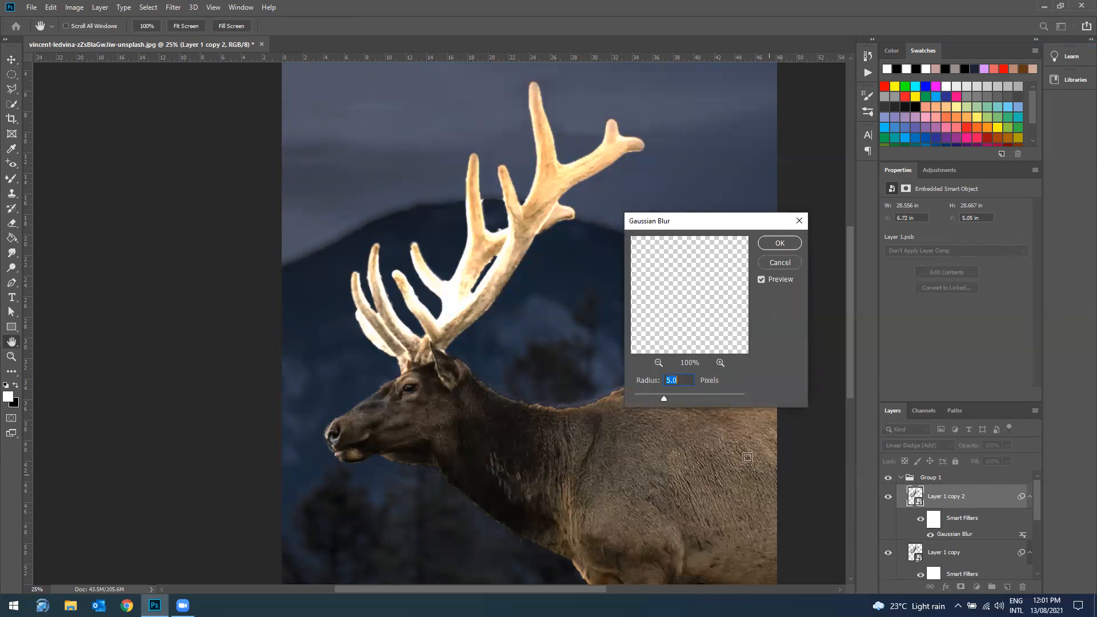
pyautogui.write('100')
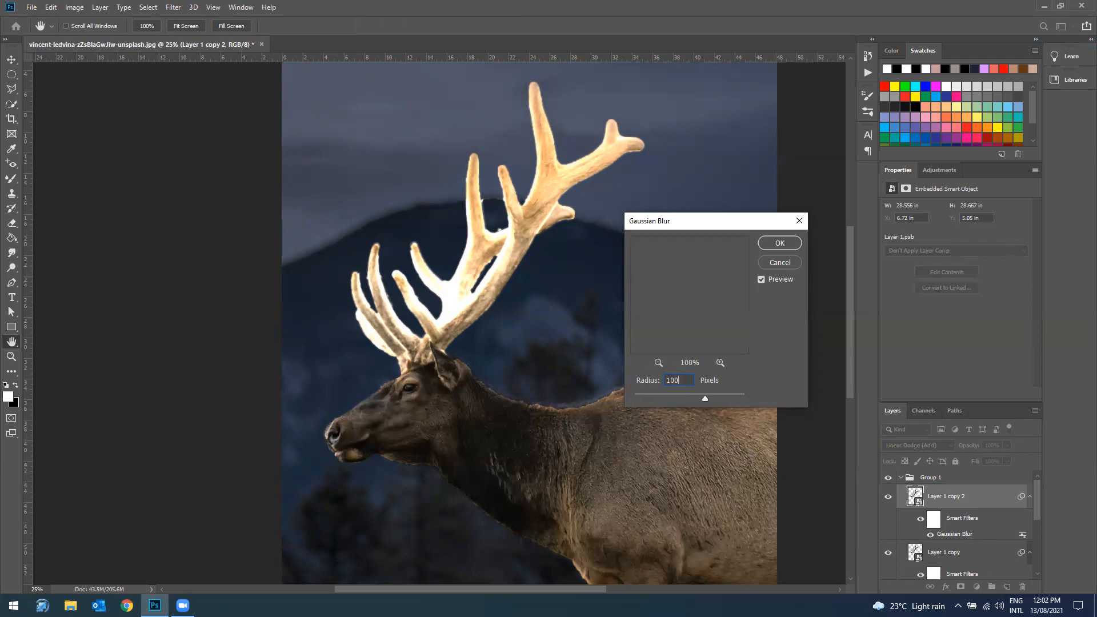
pyautogui.click(773, 245)
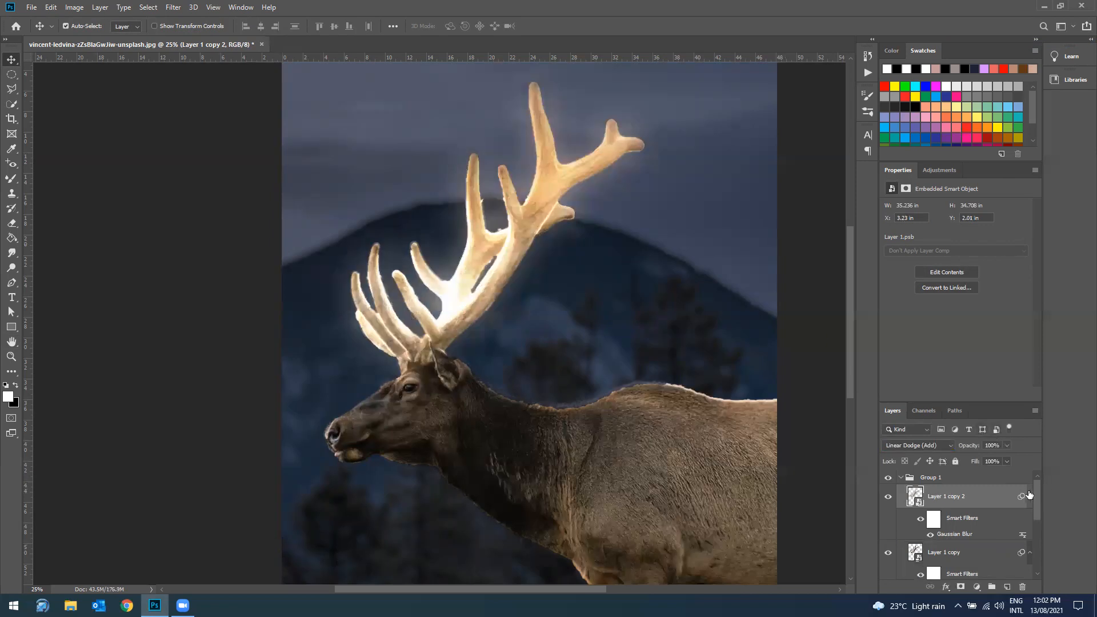
# Step: Duplicate the antler layer with the 100-pixel blur and set the new duplicate's Gaussian Blur radius to 250 pixels
pyautogui.rightClick(979, 493)
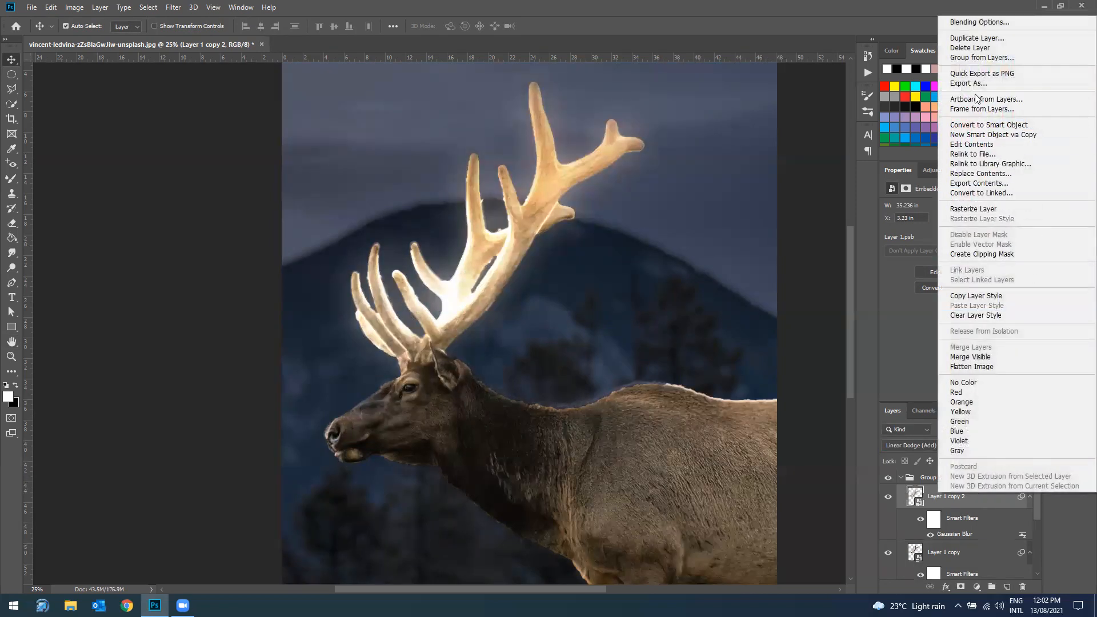
pyautogui.click(975, 38)
pyautogui.click(642, 170)
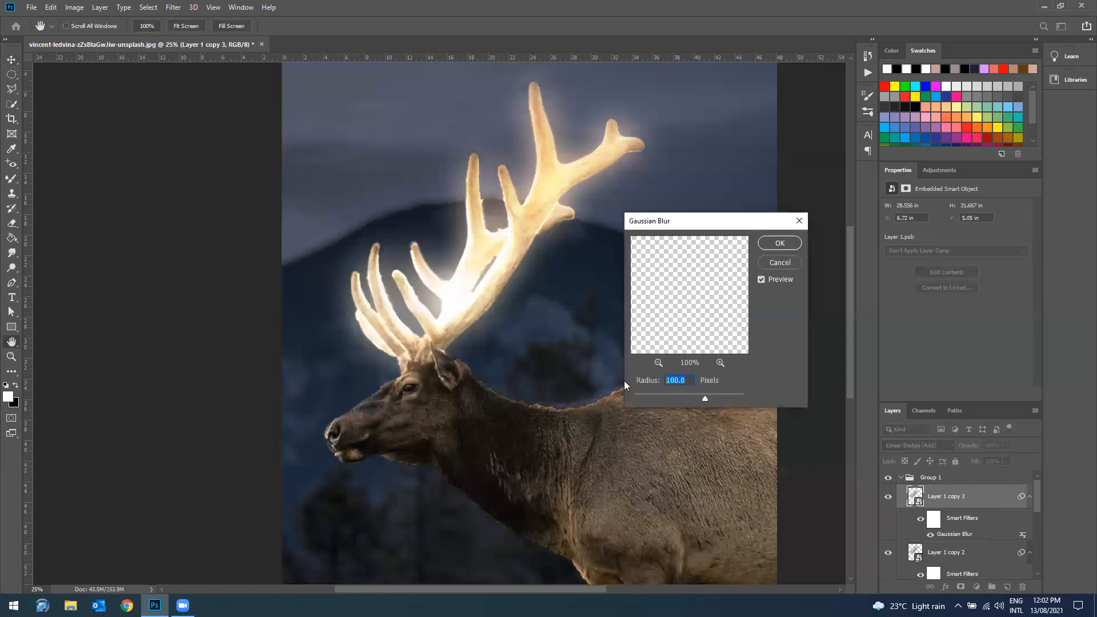
pyautogui.write('250')
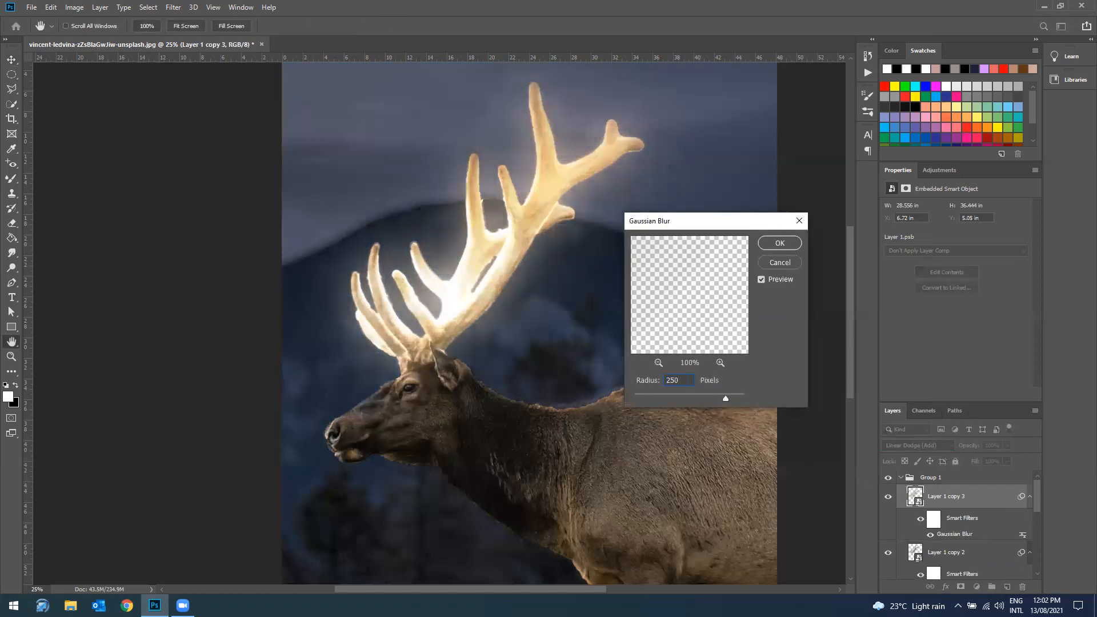
pyautogui.click(775, 242)
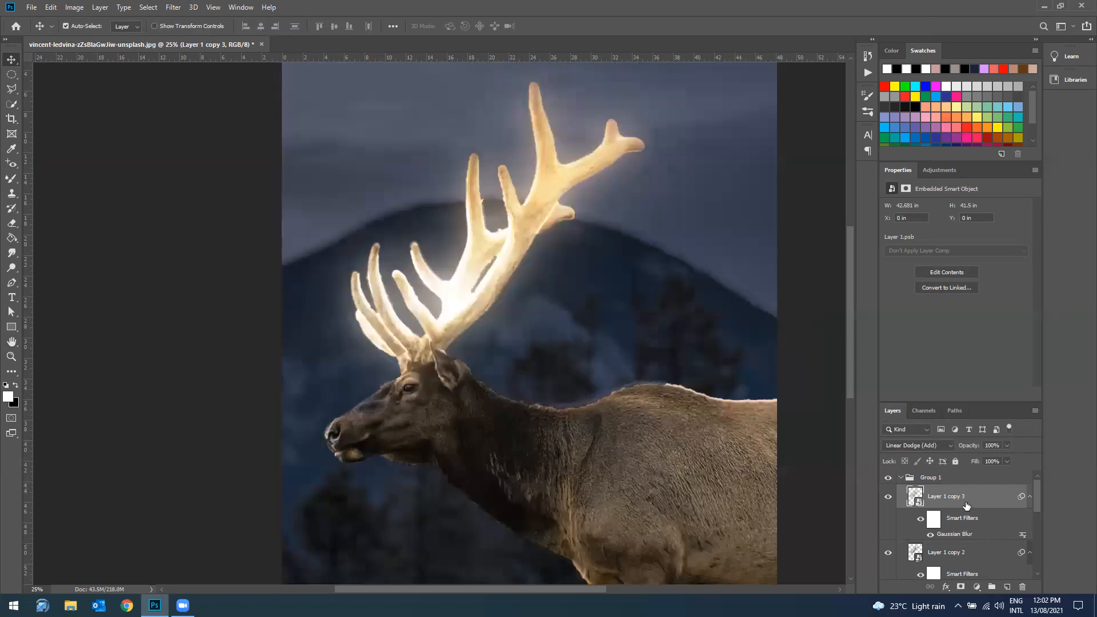
# Step: Duplicate the antler layer with the 250-pixel blur and set the new duplicate's Gaussian Blur radius to 500 pixels
pyautogui.rightClick(965, 499)
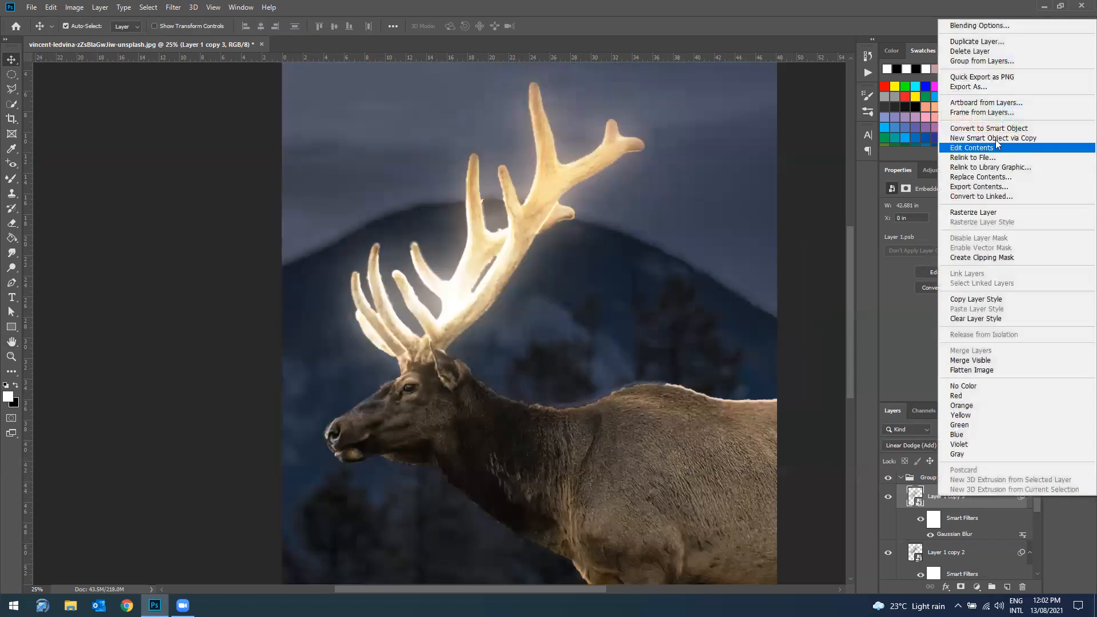
pyautogui.click(977, 41)
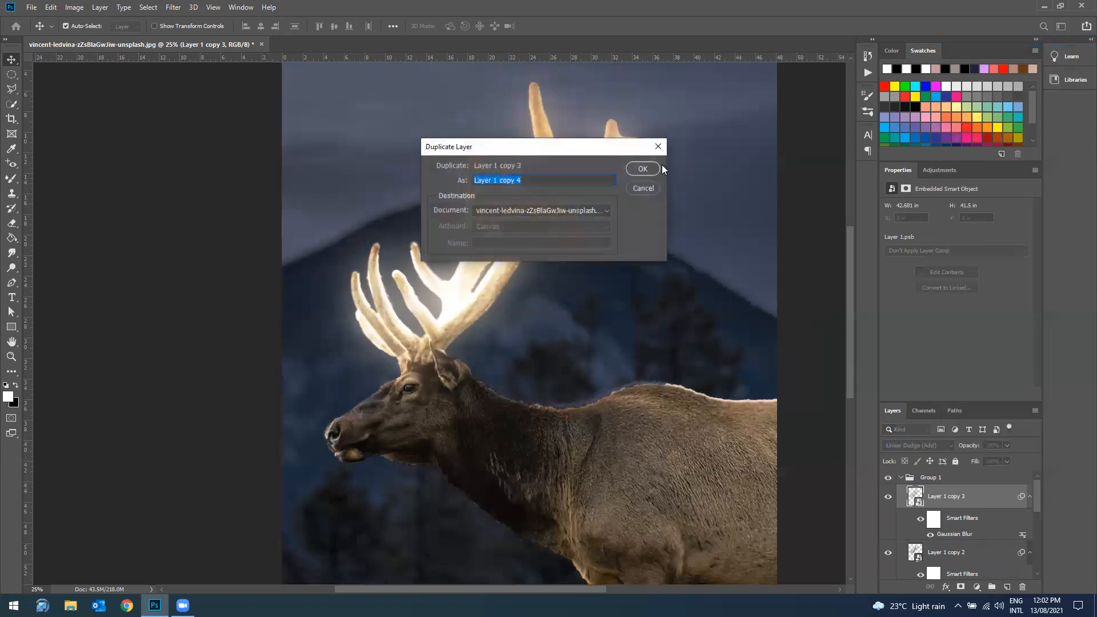
pyautogui.click(645, 169)
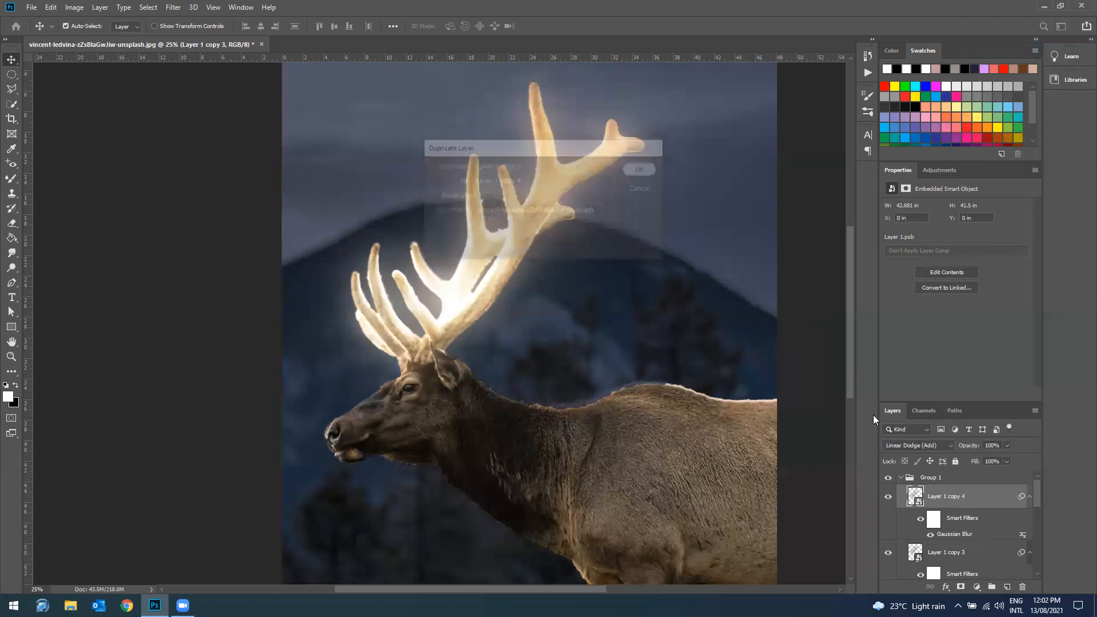
pyautogui.doubleClick(969, 535)
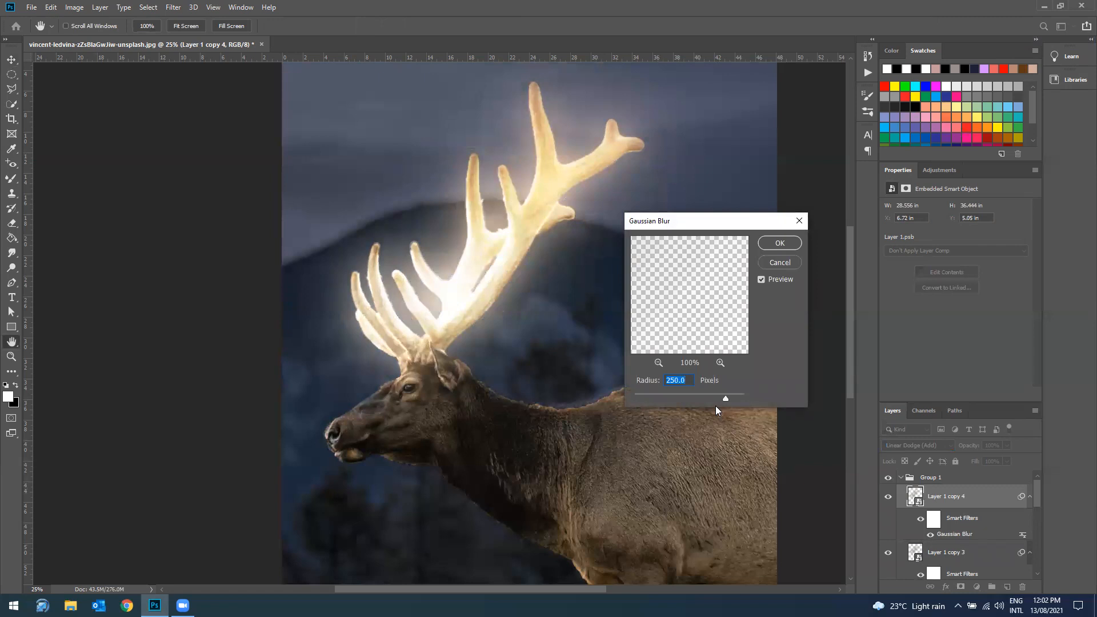
pyautogui.write('500')
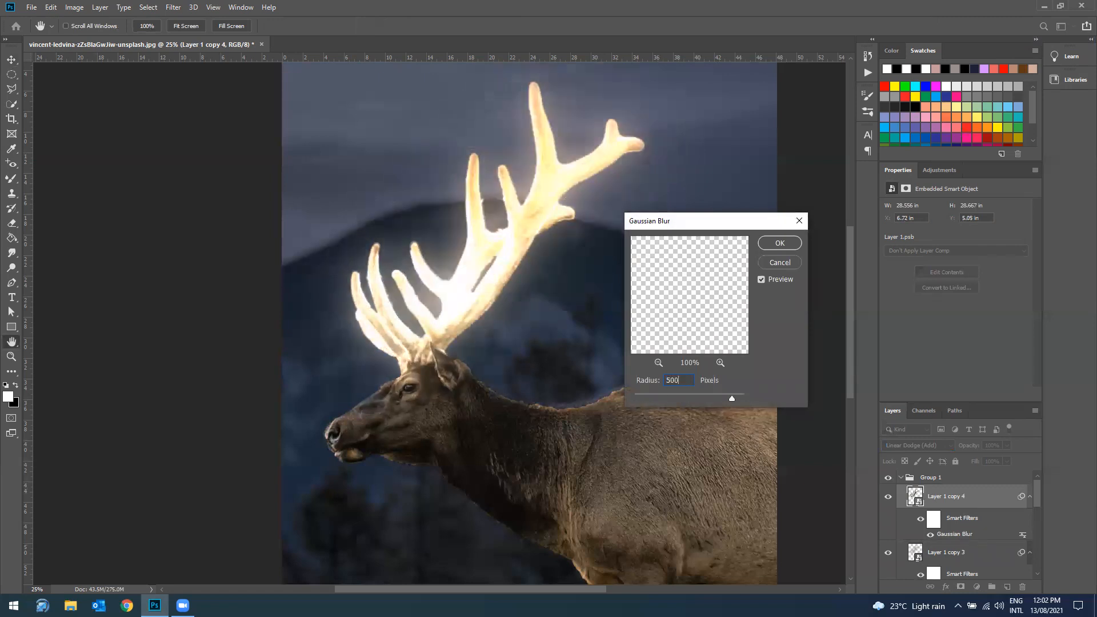
pyautogui.click(790, 243)
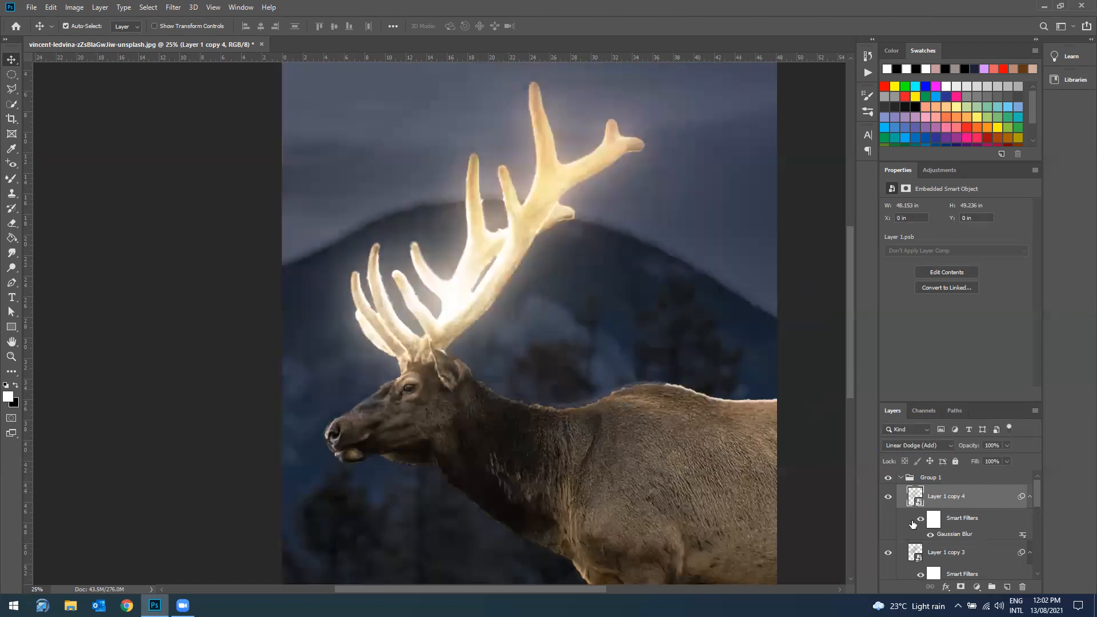
# Step: Review the stacked antler copies inside Group 1 and collapse the group
pyautogui.scroll(-1, 918, 525)
pyautogui.scroll(-5, 932, 531)
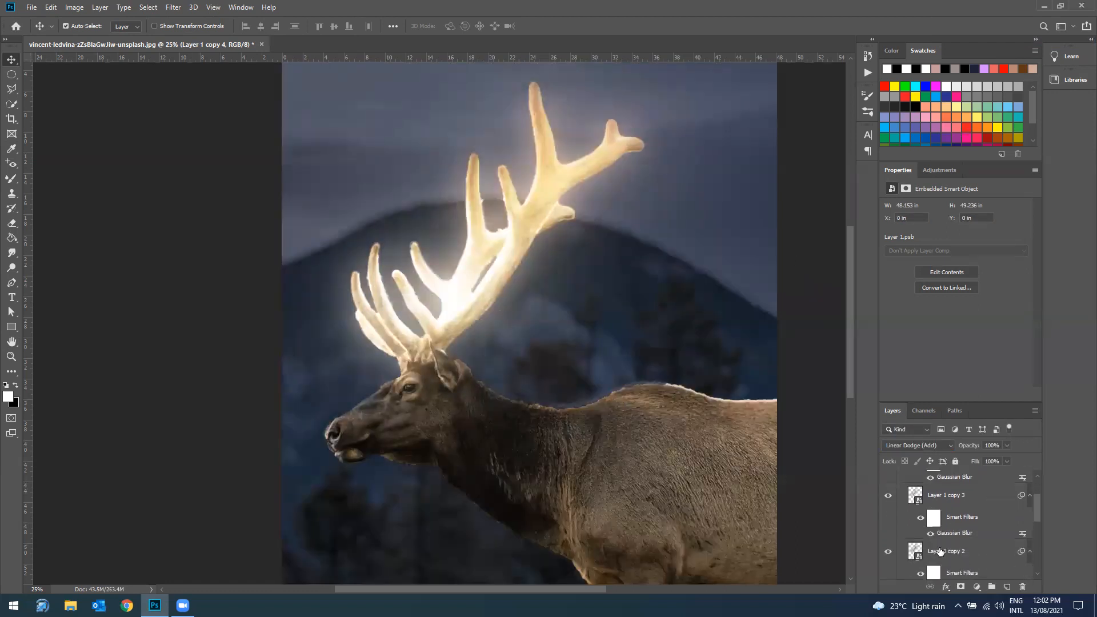
pyautogui.scroll(-3, 940, 550)
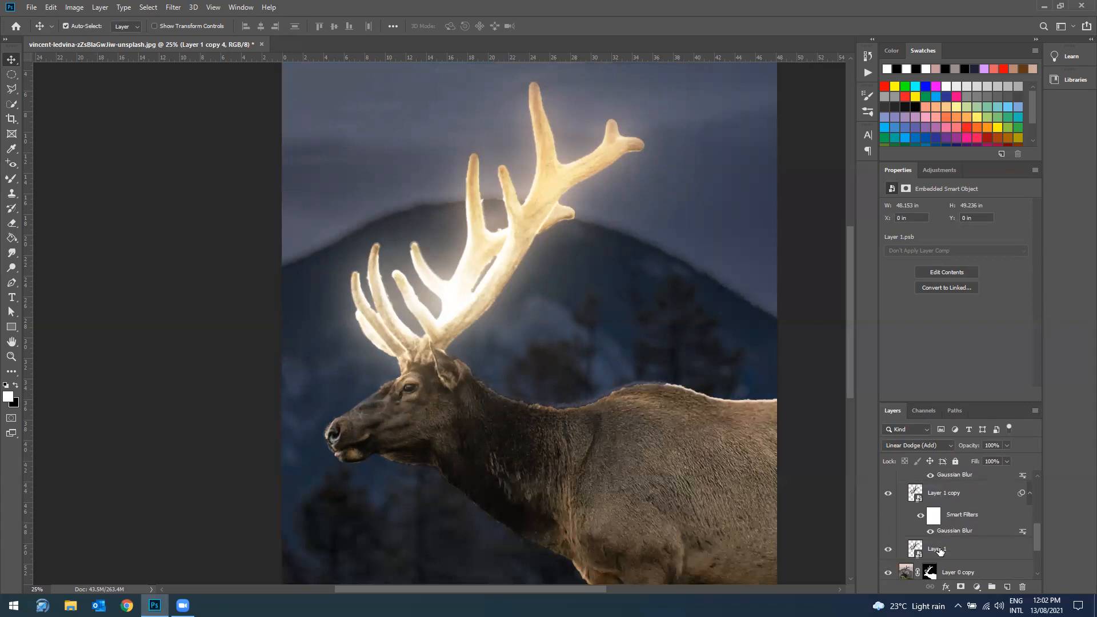
pyautogui.scroll(9, 940, 550)
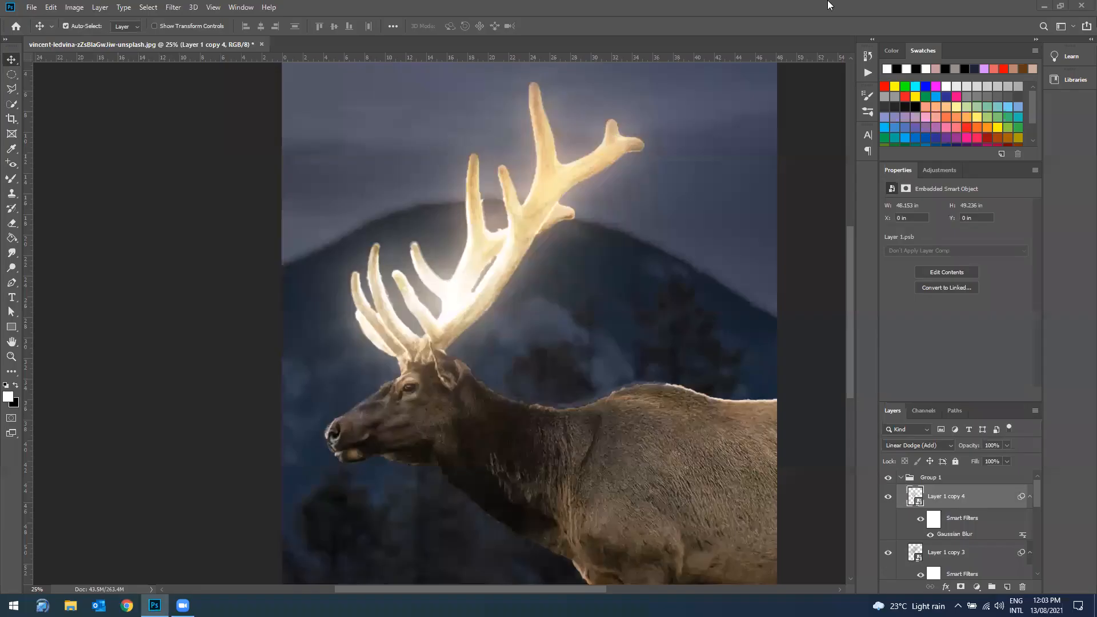
pyautogui.click(901, 478)
pyautogui.click(902, 479)
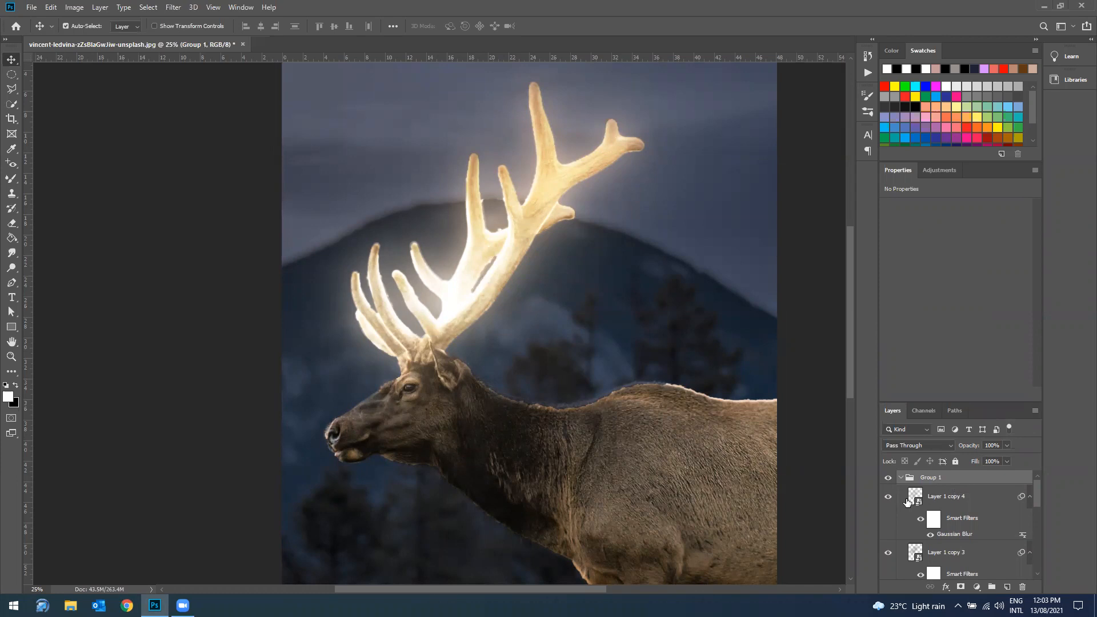
pyautogui.click(901, 478)
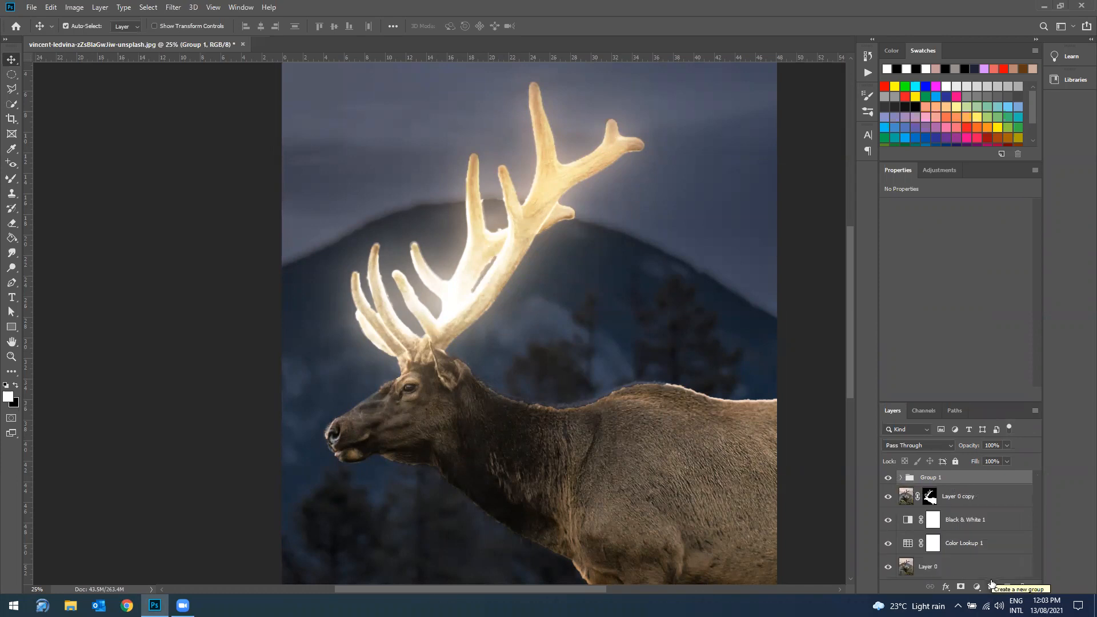
# Step: Add a Hue/Saturation adjustment clipped to Group 1 and colorize the antler glow with hue 33 and saturation 90
pyautogui.click(976, 586)
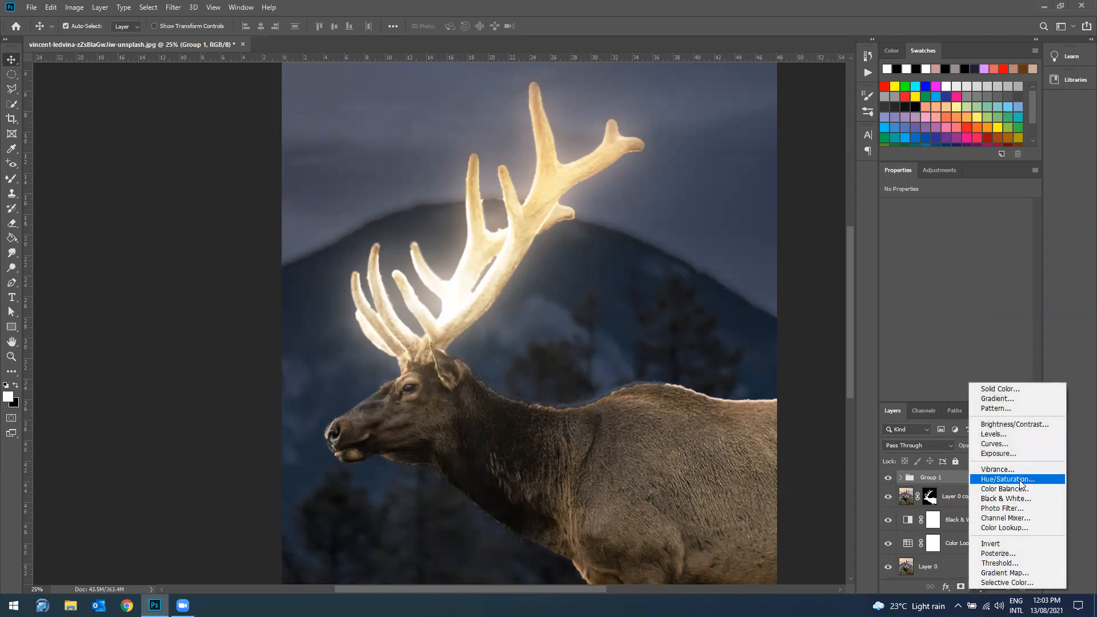
pyautogui.click(1019, 481)
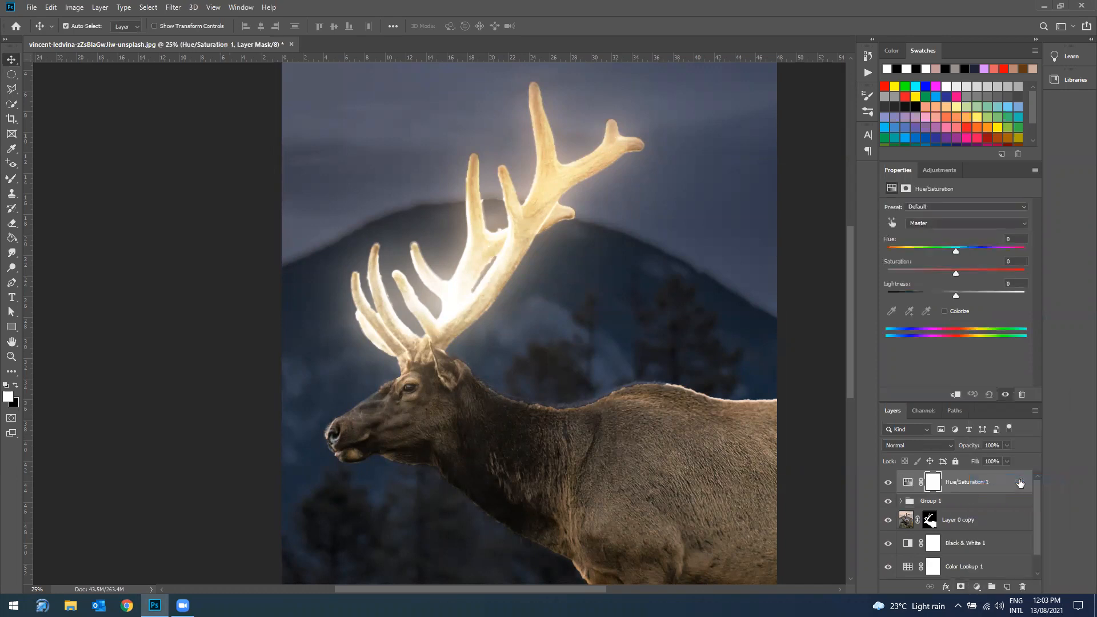
pyautogui.click(956, 395)
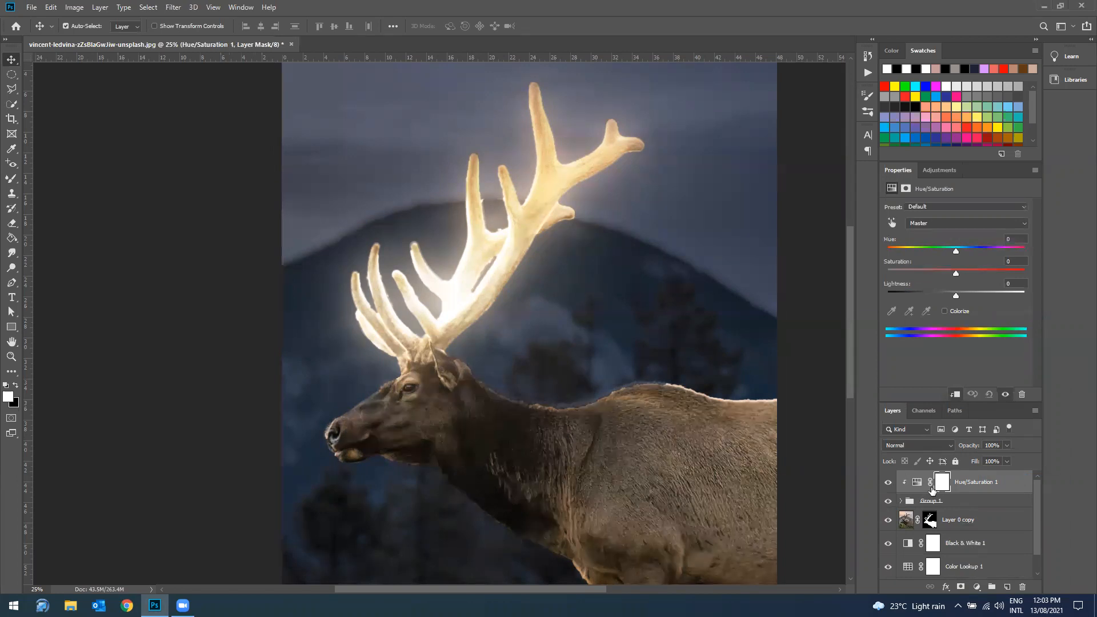
pyautogui.click(944, 311)
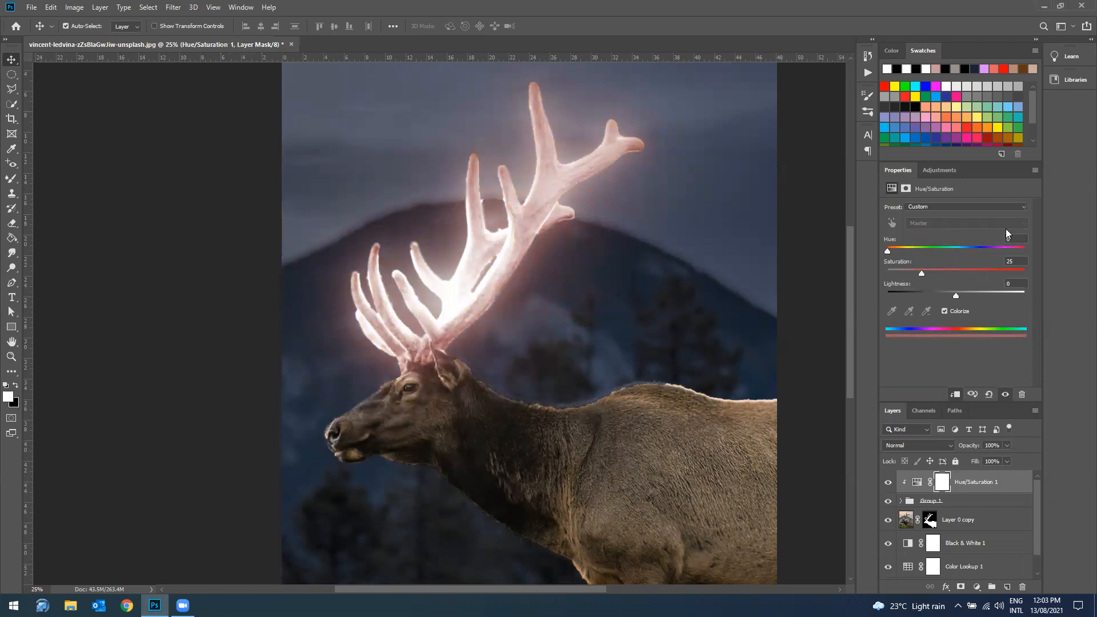
pyautogui.moveTo(924, 272); pyautogui.dragTo(995, 268)
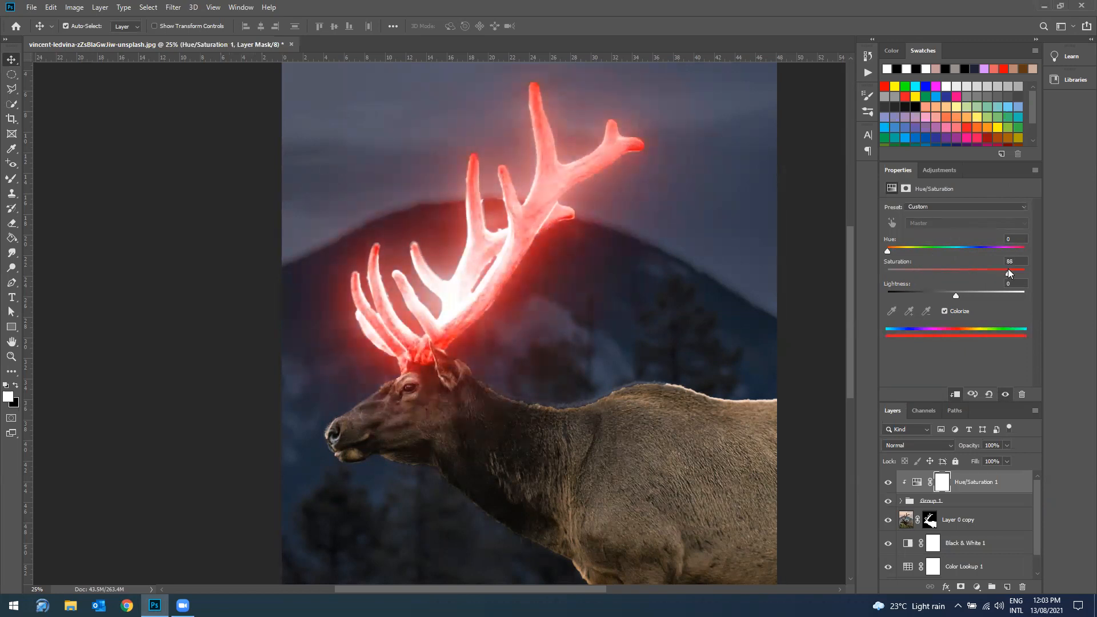
pyautogui.moveTo(890, 250); pyautogui.dragTo(900, 249)
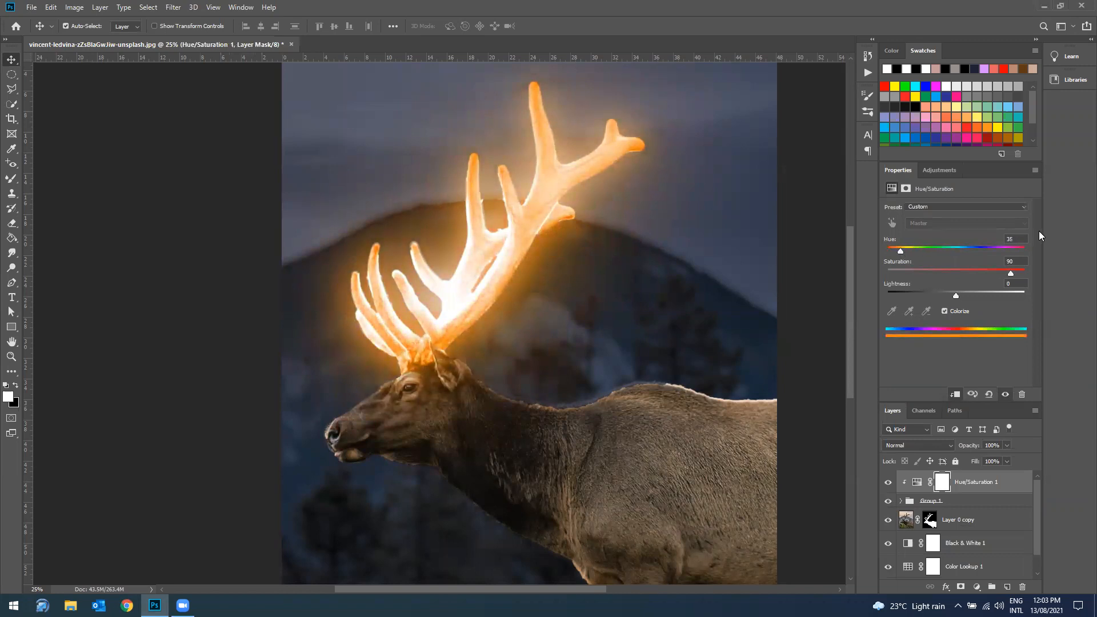
pyautogui.click(1016, 239)
pyautogui.write('33')
pyautogui.click(962, 523)
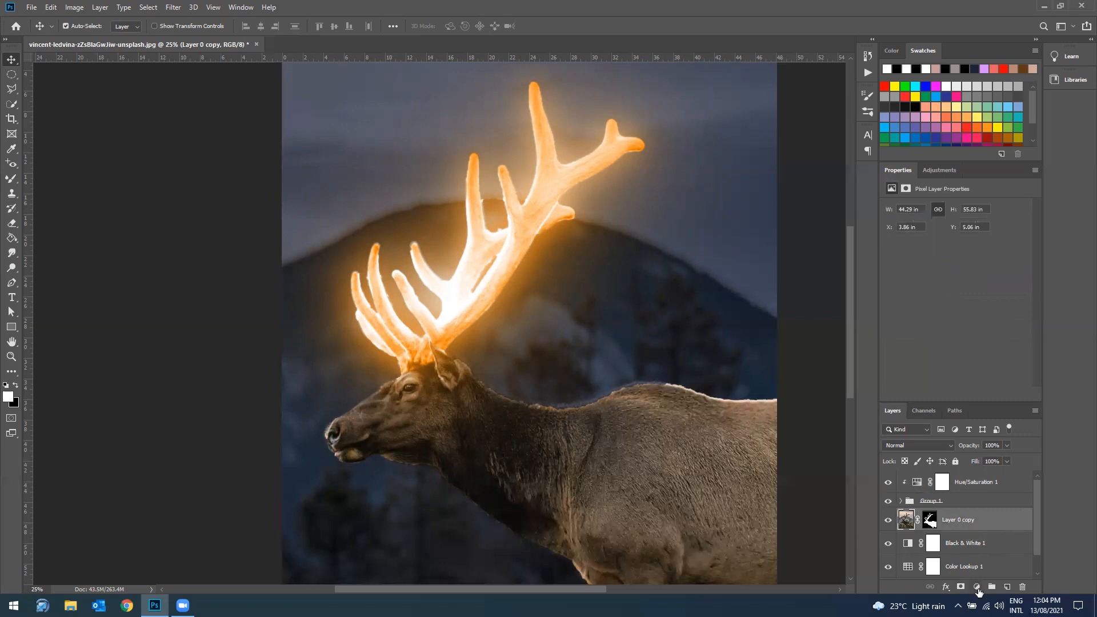
pyautogui.click(977, 587)
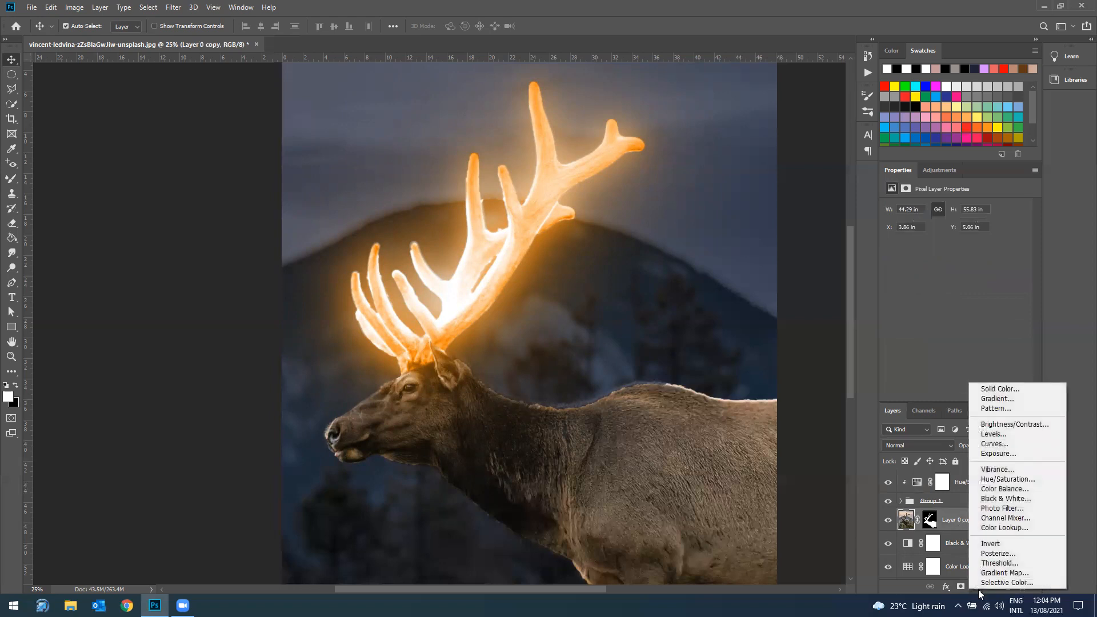
pyautogui.click(997, 453)
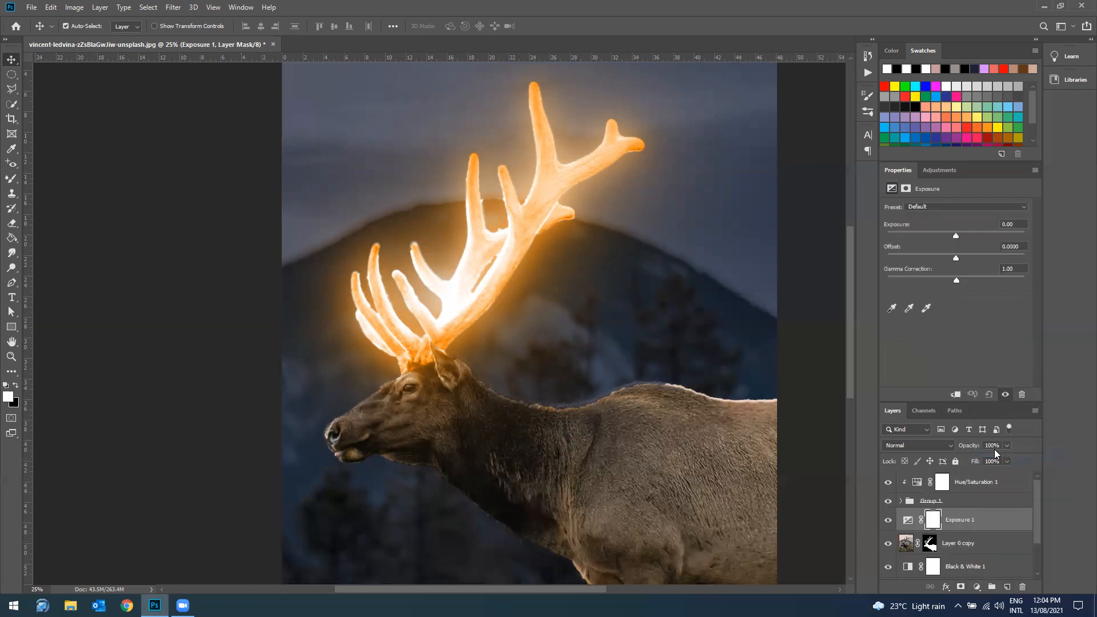
pyautogui.click(956, 394)
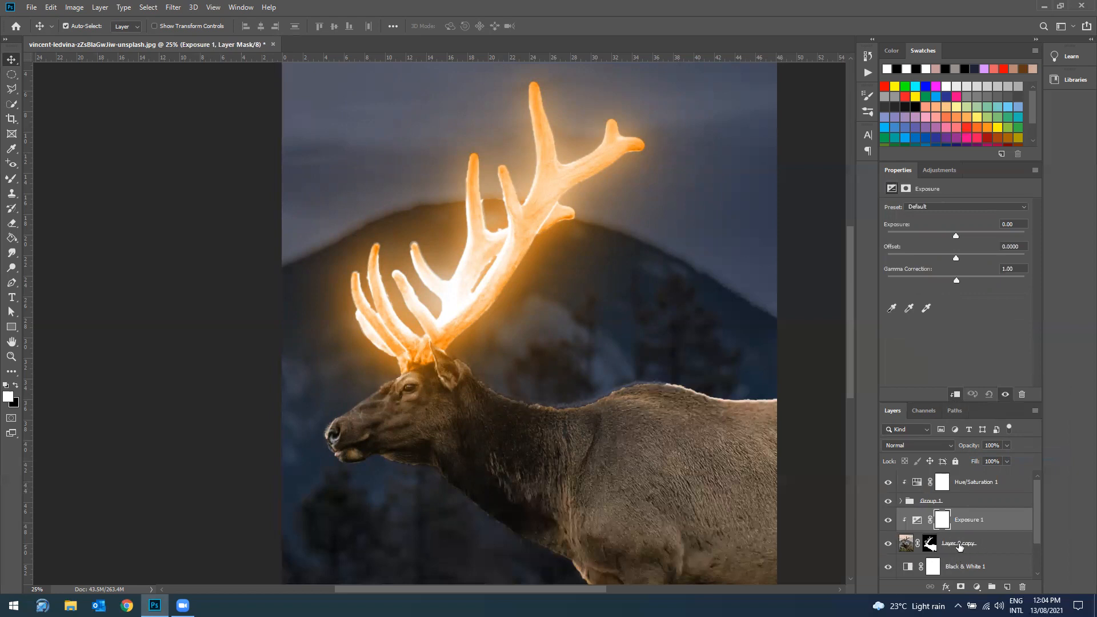
pyautogui.scroll(-2, 955, 547)
pyautogui.scroll(1, 960, 547)
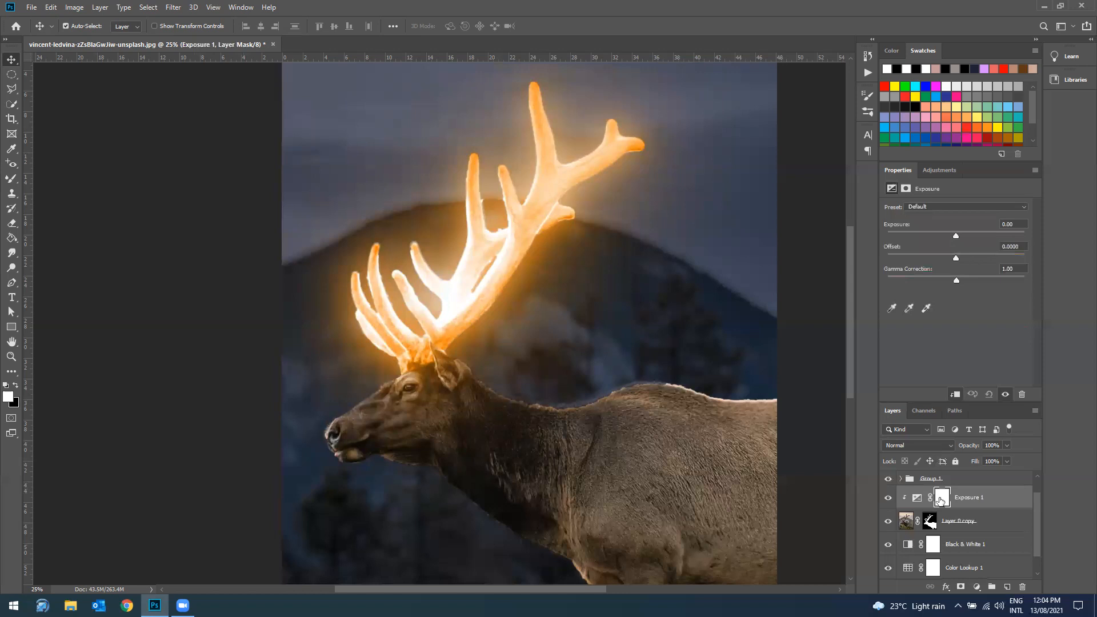
pyautogui.moveTo(930, 501); pyautogui.dragTo(1022, 589)
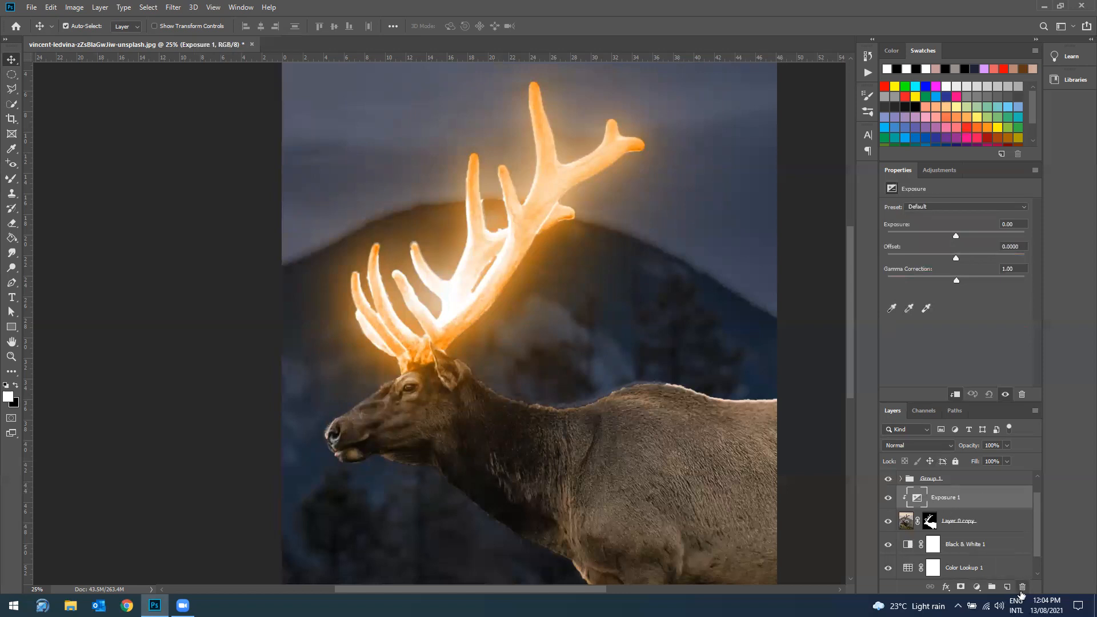
pyautogui.click(1022, 586)
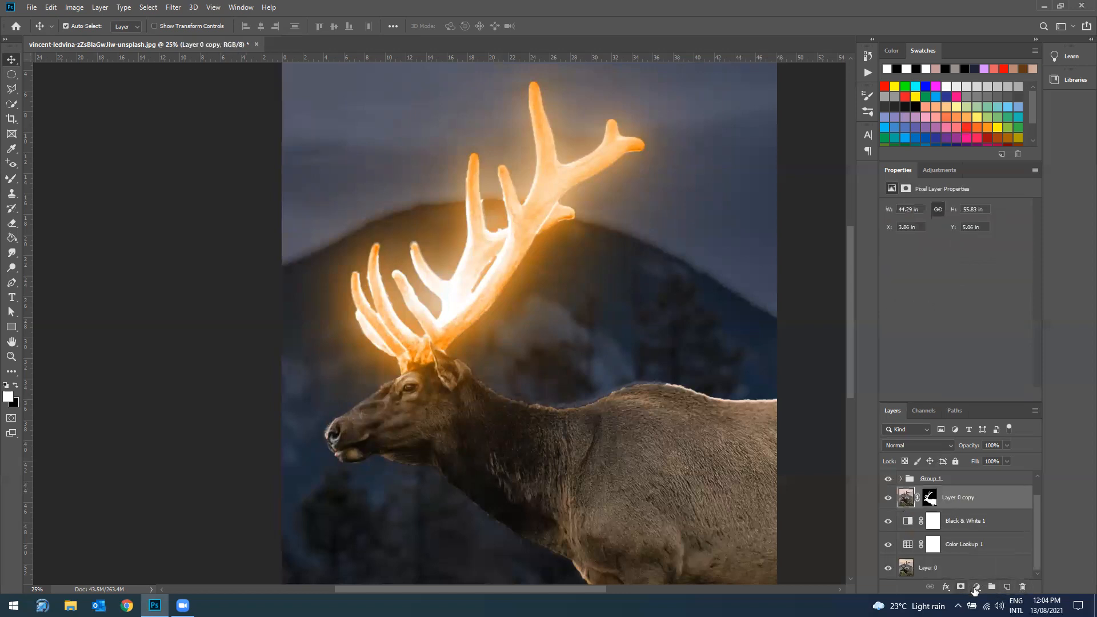
# Step: Add a Curves adjustment clipped to Layer 0 copy and darken the elk with a curve point at input 88, output 43
pyautogui.click(982, 589)
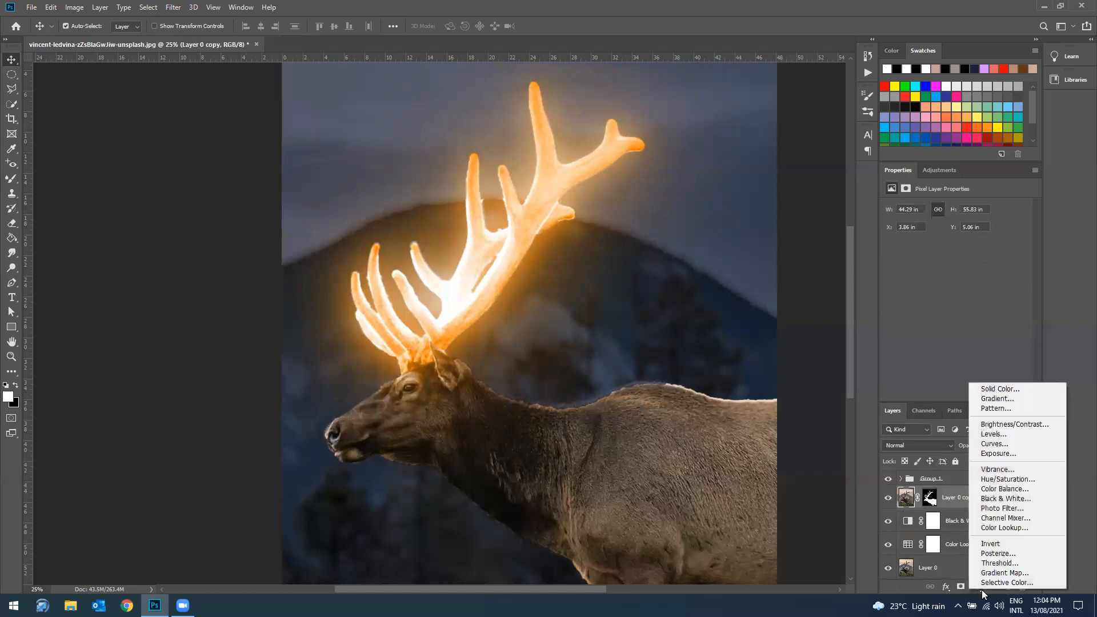
pyautogui.click(1000, 443)
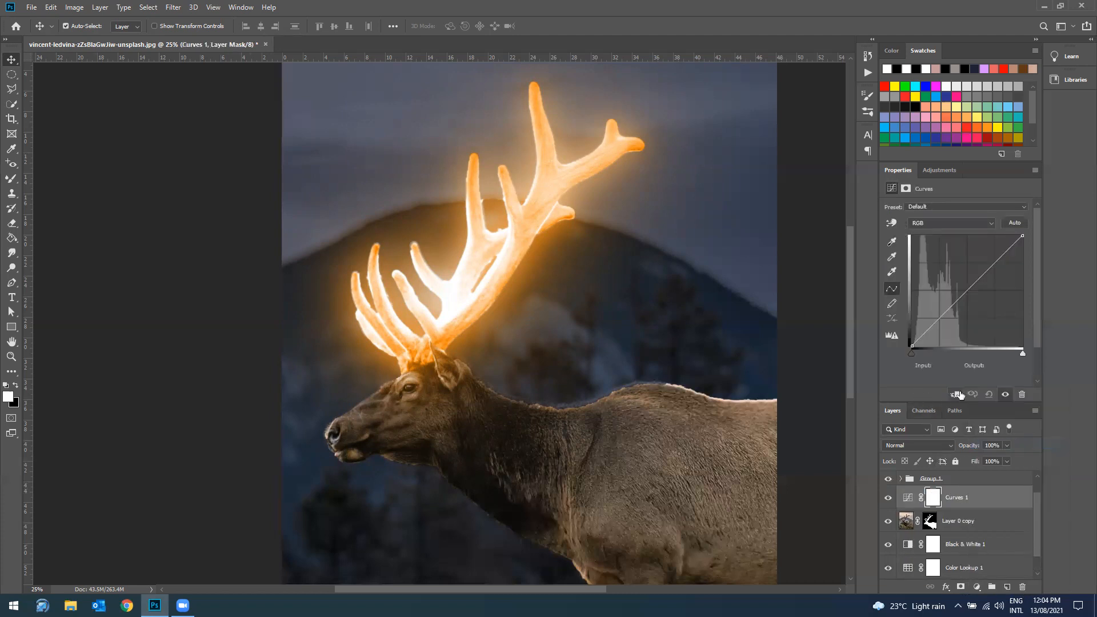
pyautogui.click(957, 394)
pyautogui.moveTo(943, 322); pyautogui.dragTo(940, 323)
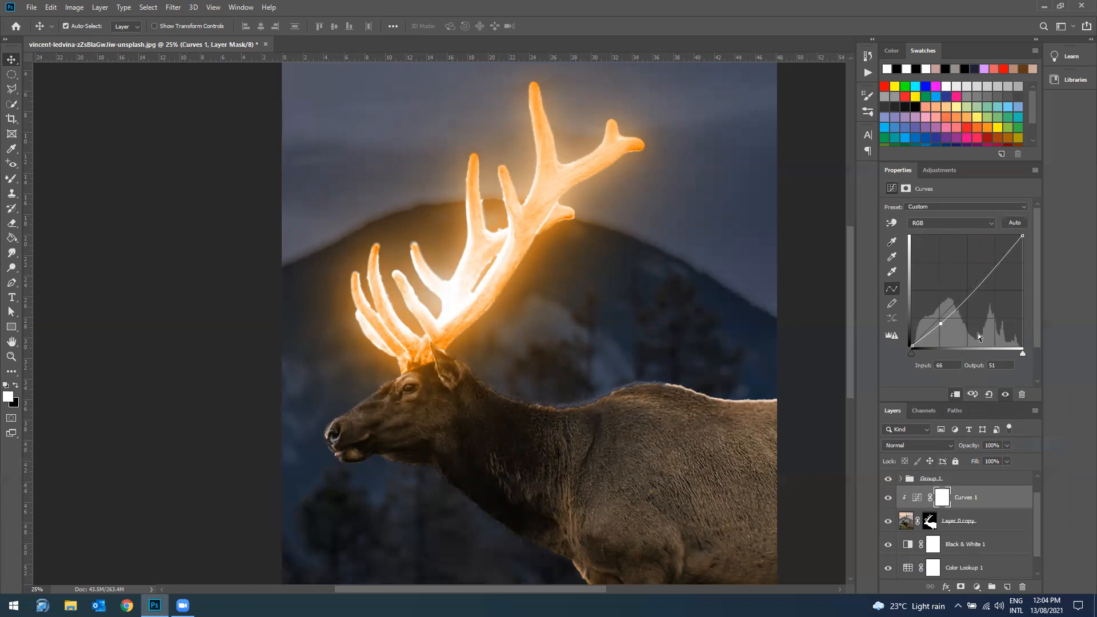
pyautogui.moveTo(940, 323); pyautogui.dragTo(907, 364)
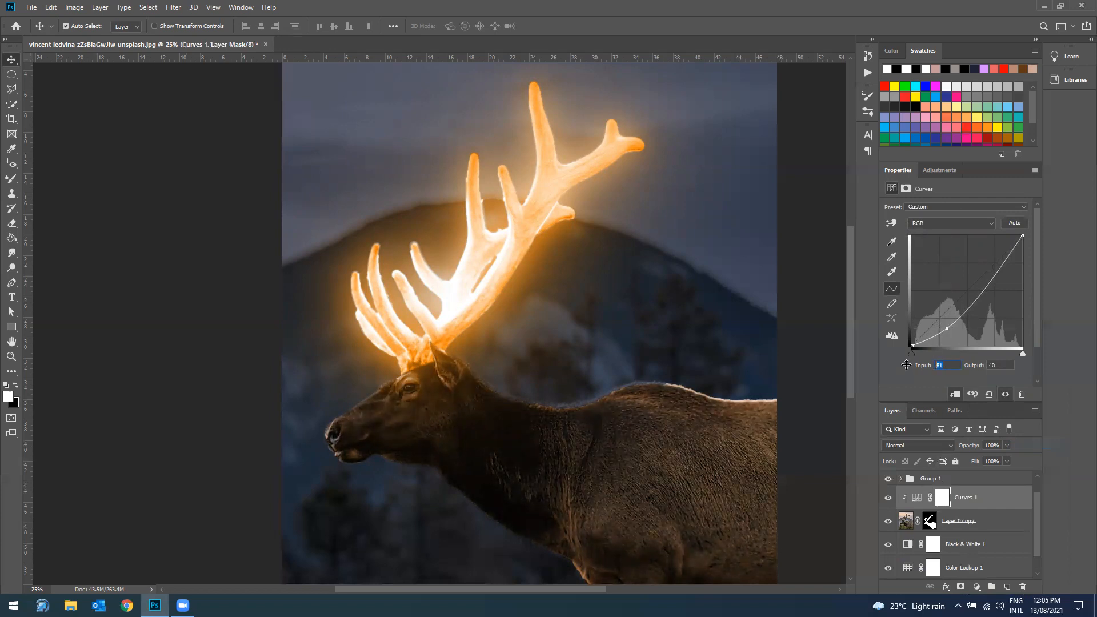
pyautogui.write('88')
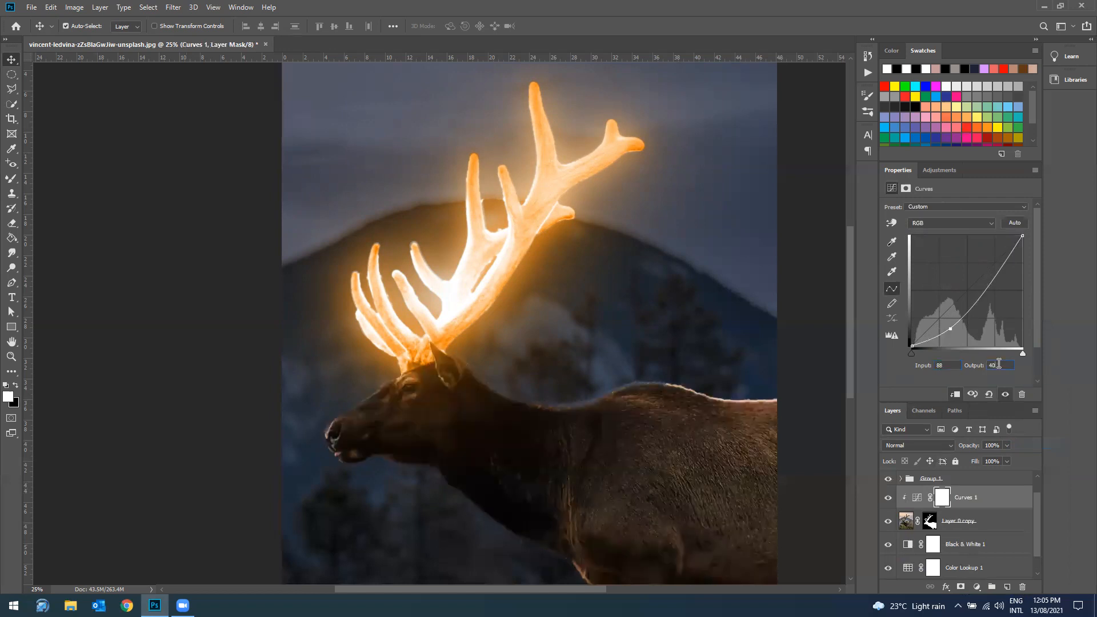
pyautogui.write('43')
pyautogui.press('Return')
# Step: Target the Curves adjustment's layer mask and set up the Mixer Brush with 30% flow and black as the foreground color
pyautogui.hotkey('ctrl', '-')
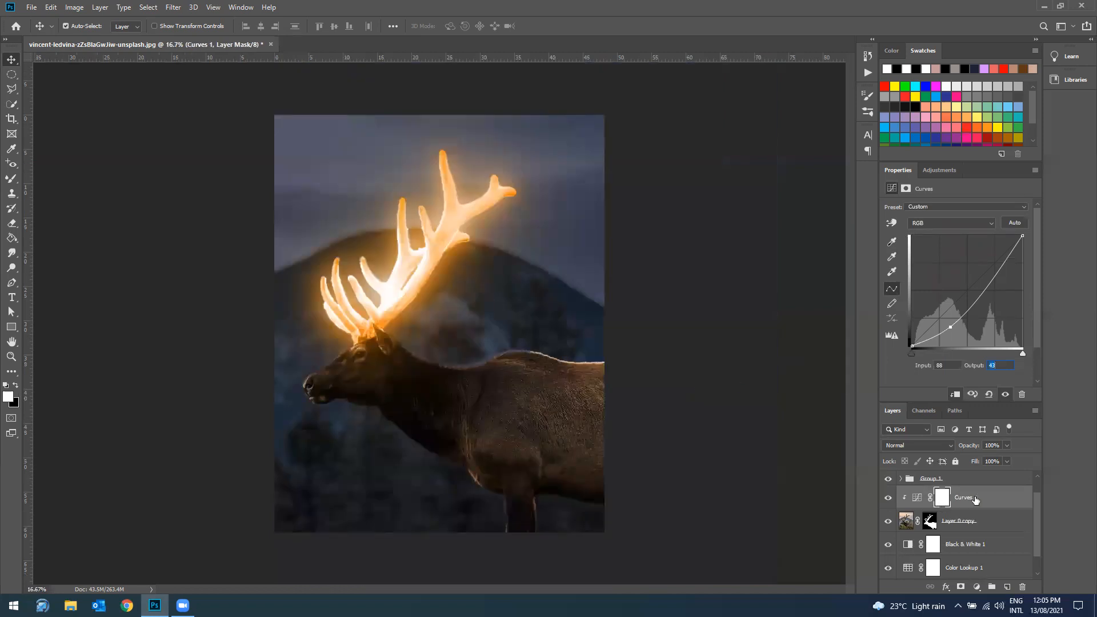
pyautogui.click(917, 498)
pyautogui.click(941, 499)
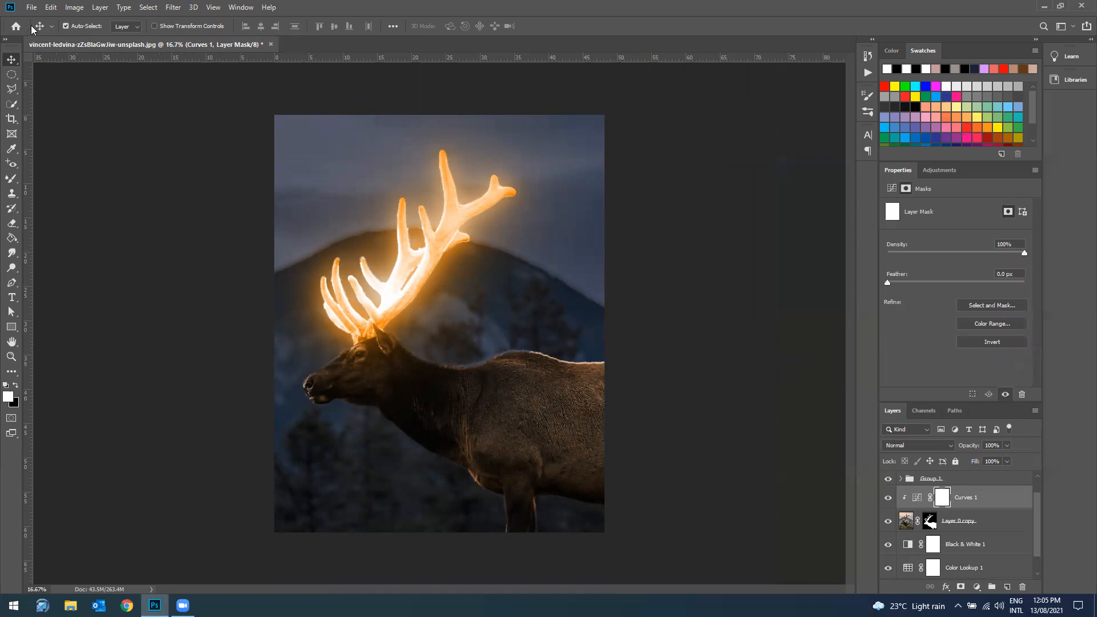
pyautogui.click(13, 180)
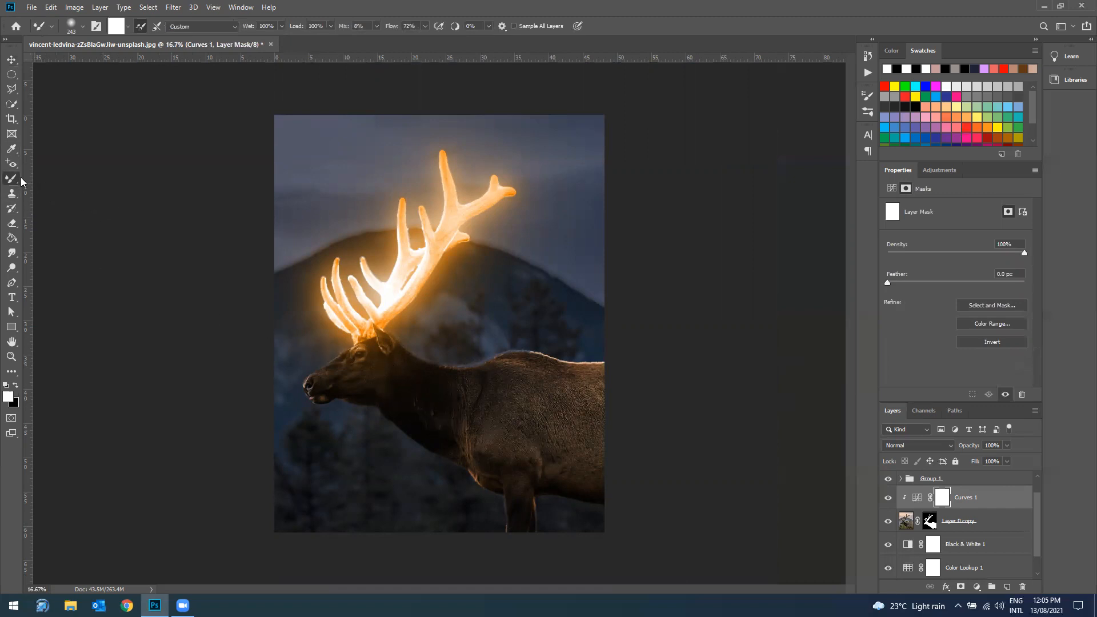
pyautogui.click(82, 27)
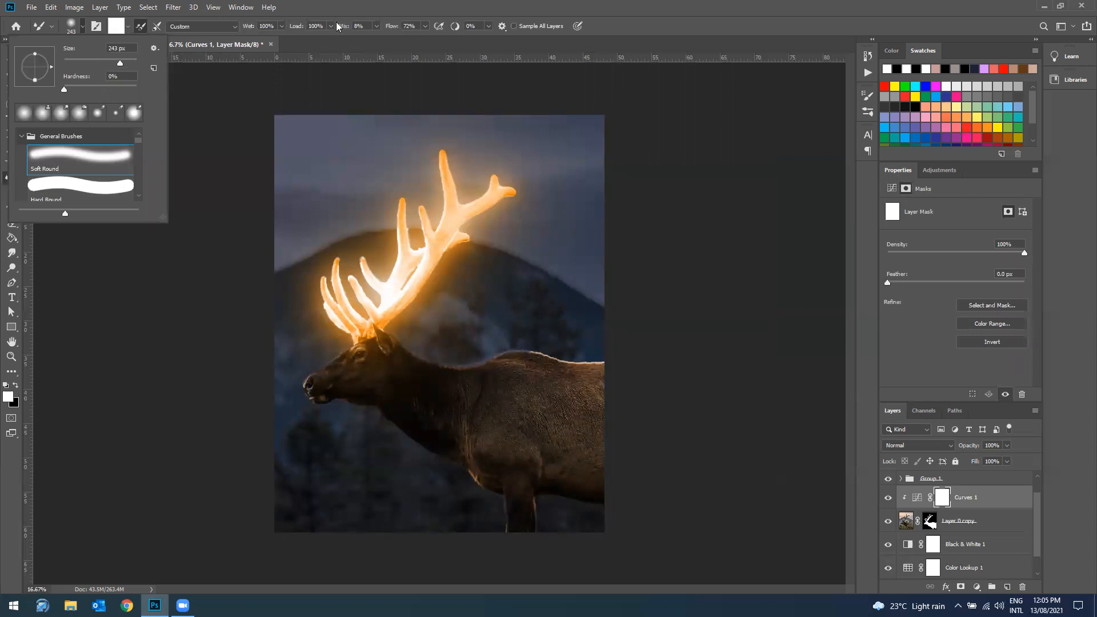
pyautogui.click(415, 56)
pyautogui.click(409, 25)
pyautogui.write('30')
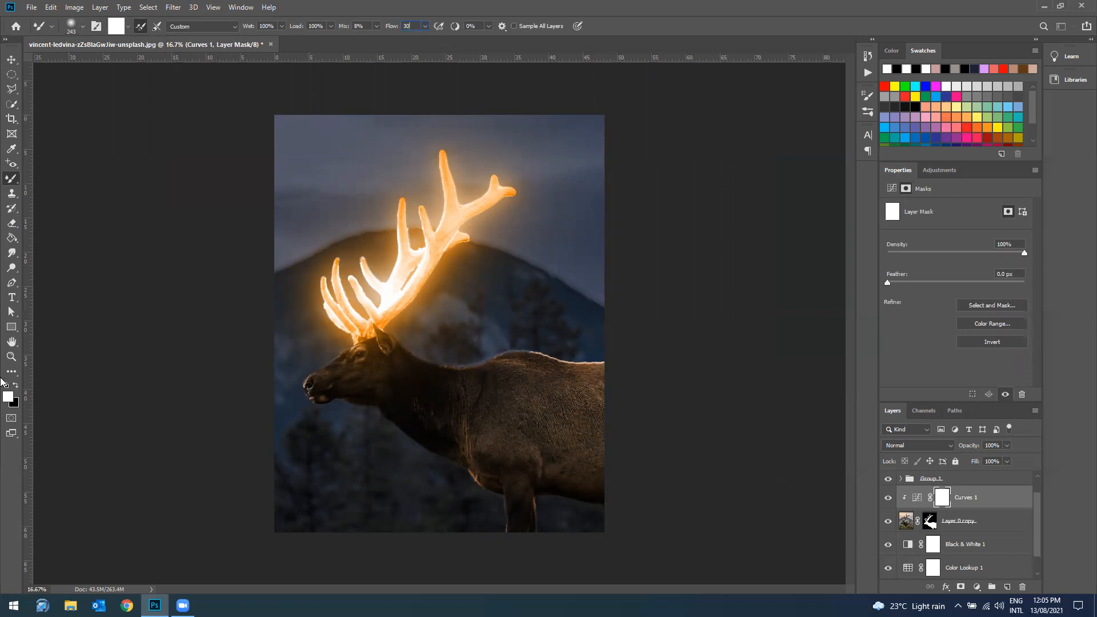
pyautogui.click(16, 386)
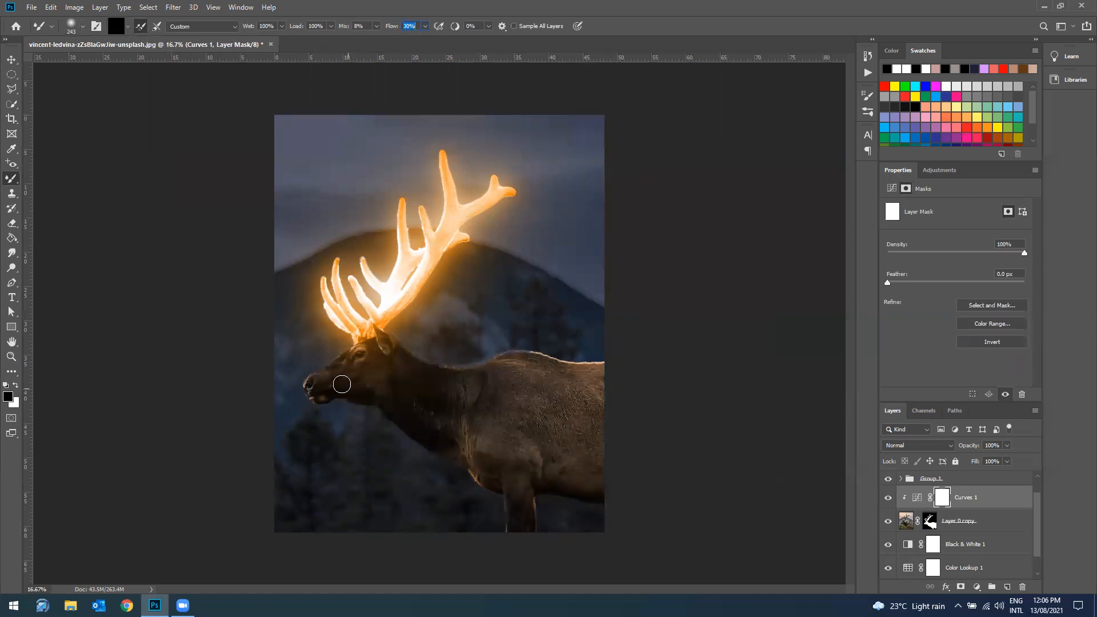
# Step: Paint black on the Curves 1 mask over the elk's lit areas, and compare the image with the adjustment hidden and shown
pyautogui.moveTo(466, 395)
pyautogui.mouseDown()
pyautogui.moveTo(526, 381)
pyautogui.moveTo(613, 395)
pyautogui.mouseUp()
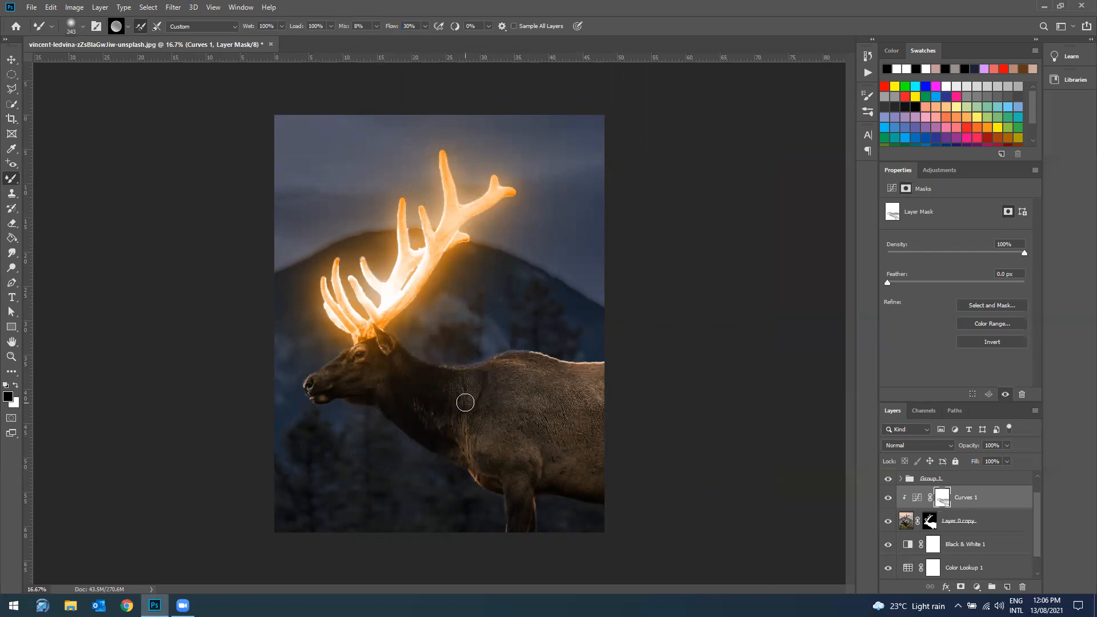
pyautogui.click(888, 498)
pyautogui.click(888, 498)
pyautogui.click(888, 498)
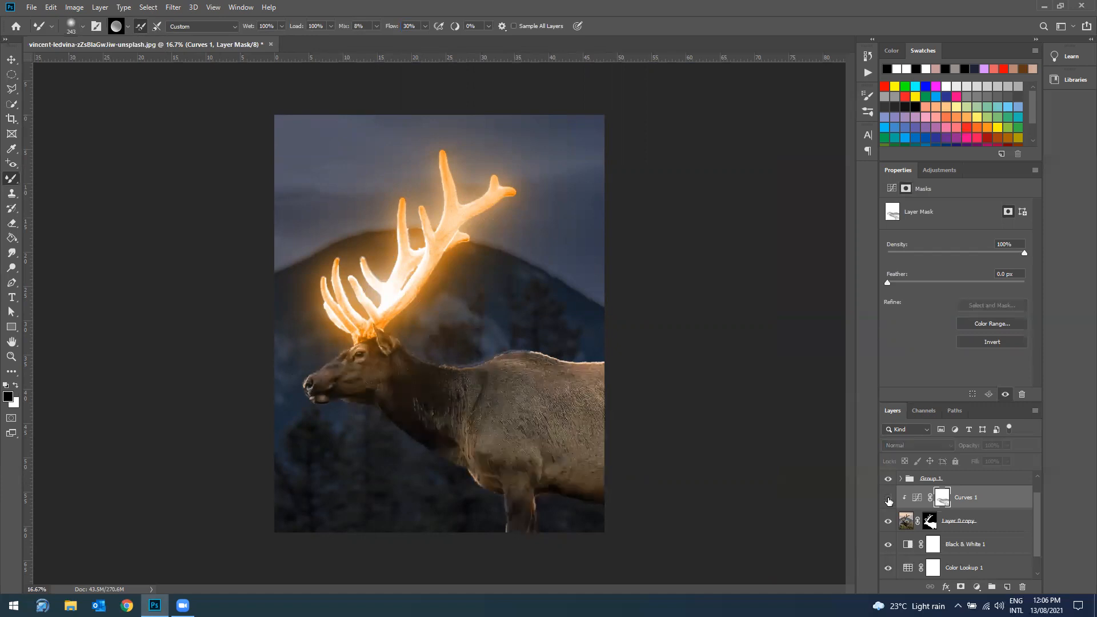
pyautogui.click(888, 499)
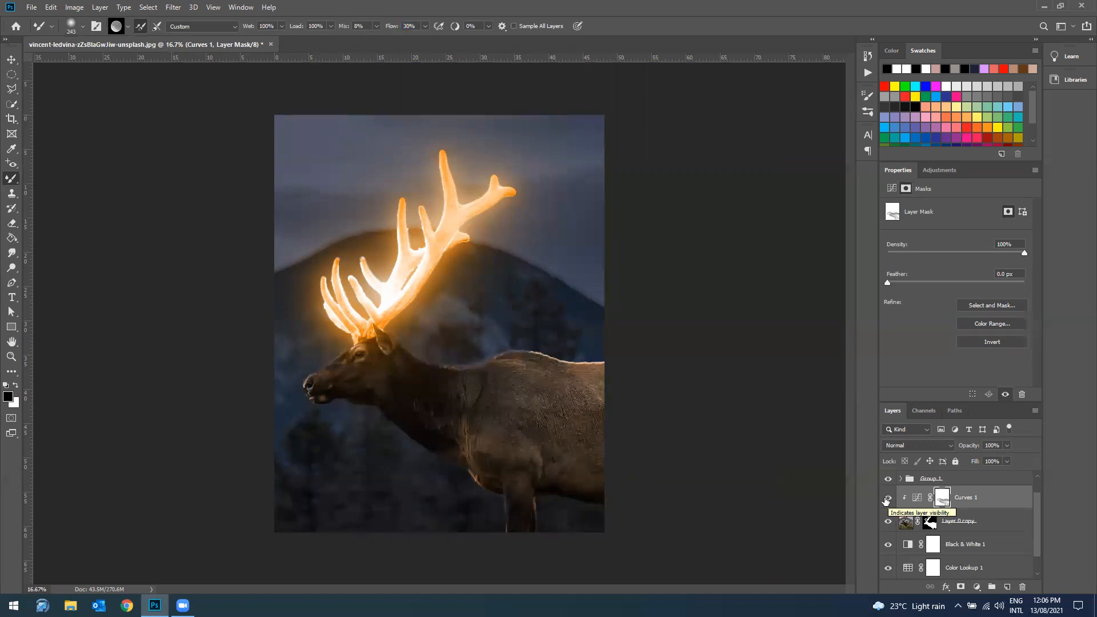
# Step: Duplicate the Hue/Saturation 1 adjustment, place the copy directly above Curves 1 and clip it to the elk layer
pyautogui.scroll(1, 968, 523)
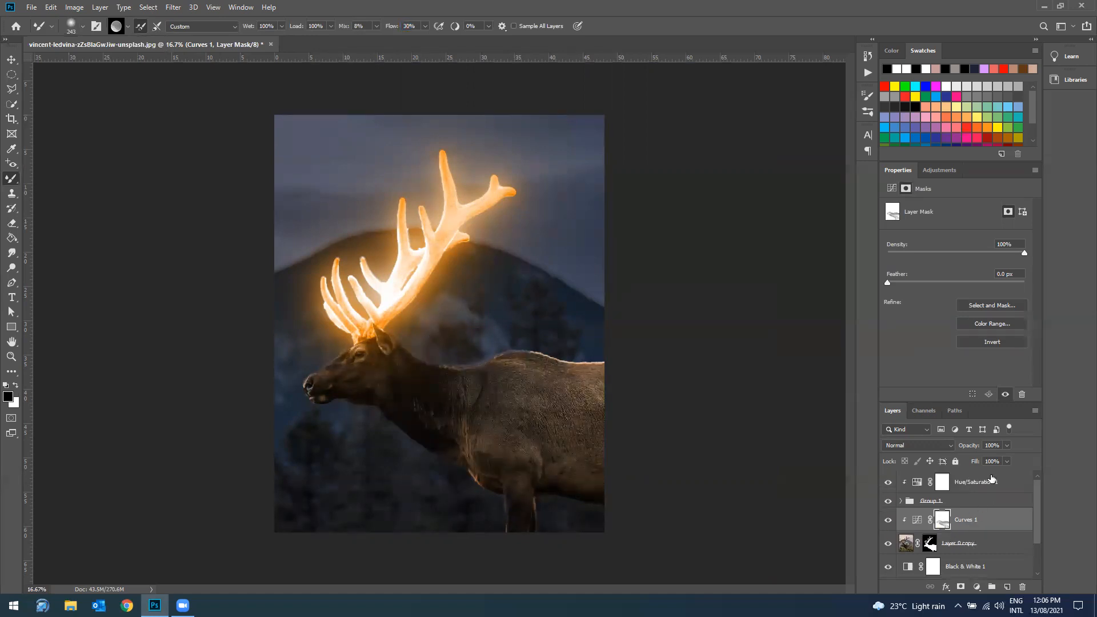
pyautogui.click(991, 480)
pyautogui.rightClick(989, 478)
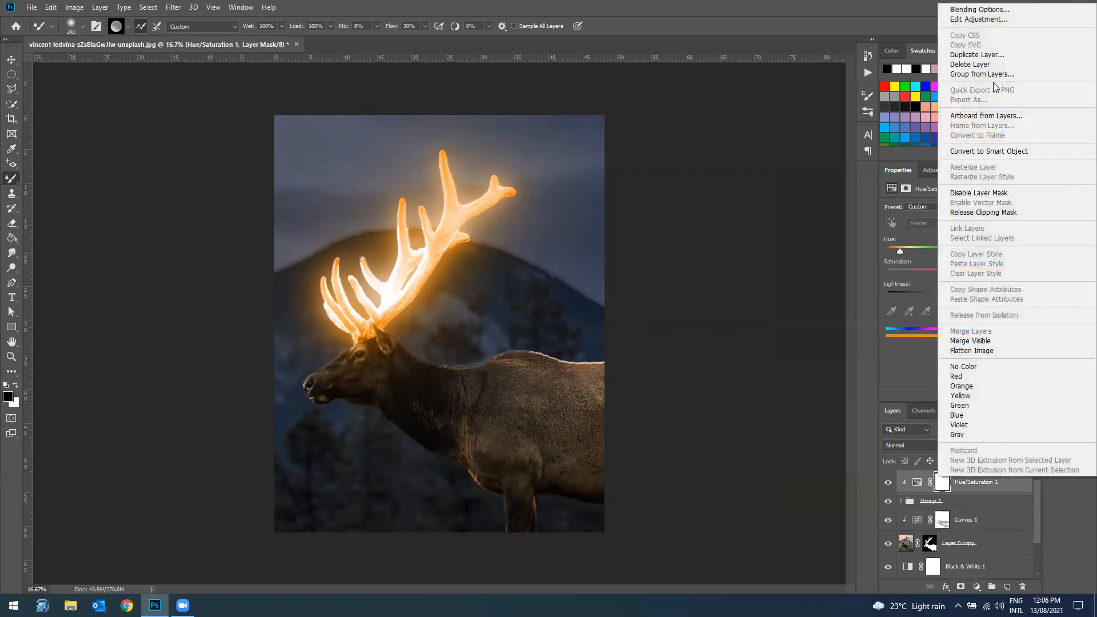
pyautogui.click(972, 52)
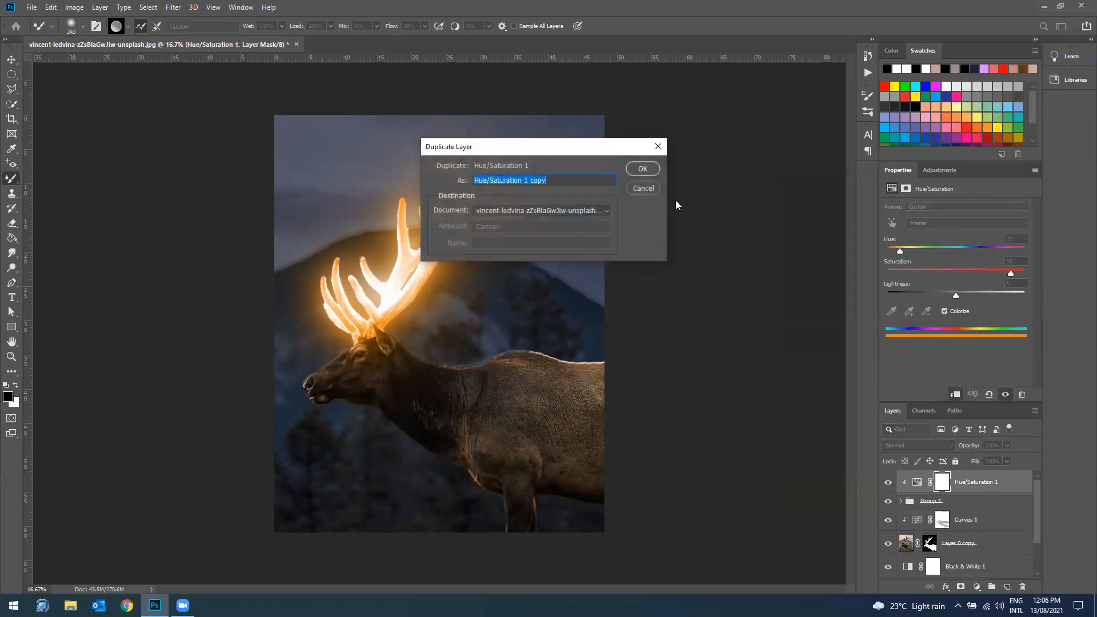
pyautogui.click(640, 168)
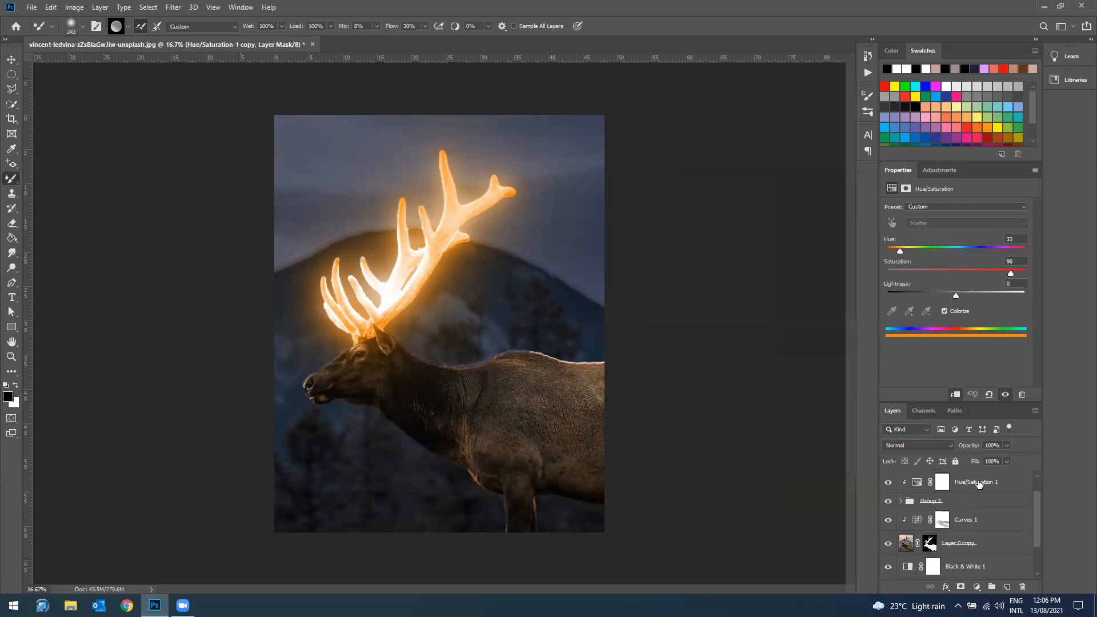
pyautogui.moveTo(967, 510); pyautogui.dragTo(983, 538)
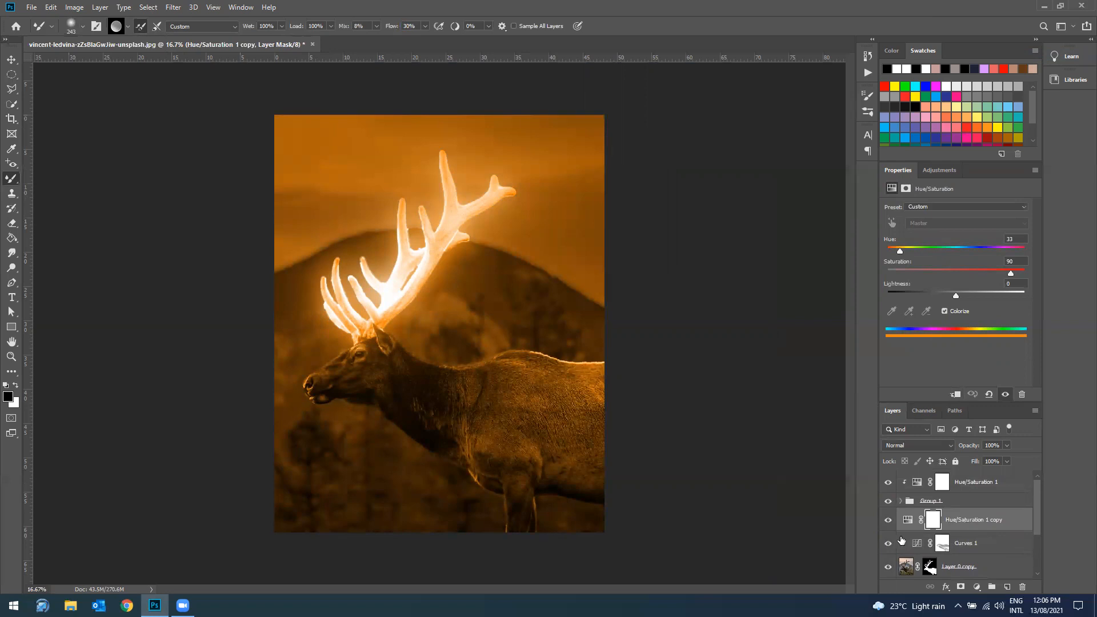
pyautogui.click(956, 394)
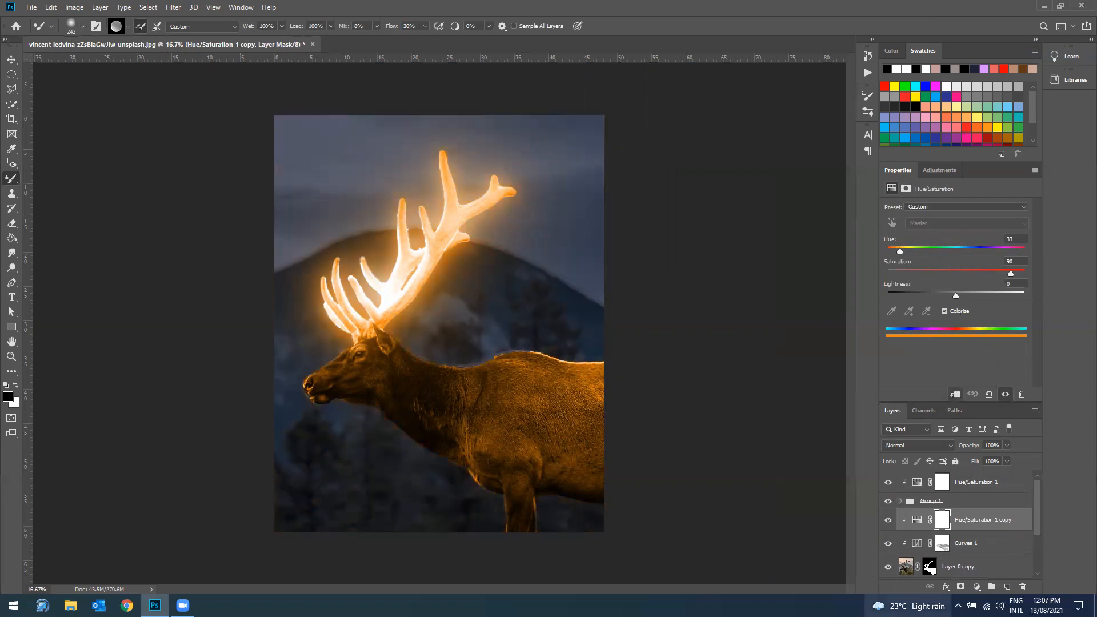
# Step: Make white the foreground color and invert the mask of Hue/Saturation 1 copy to black
pyautogui.moveTo(908, 606)
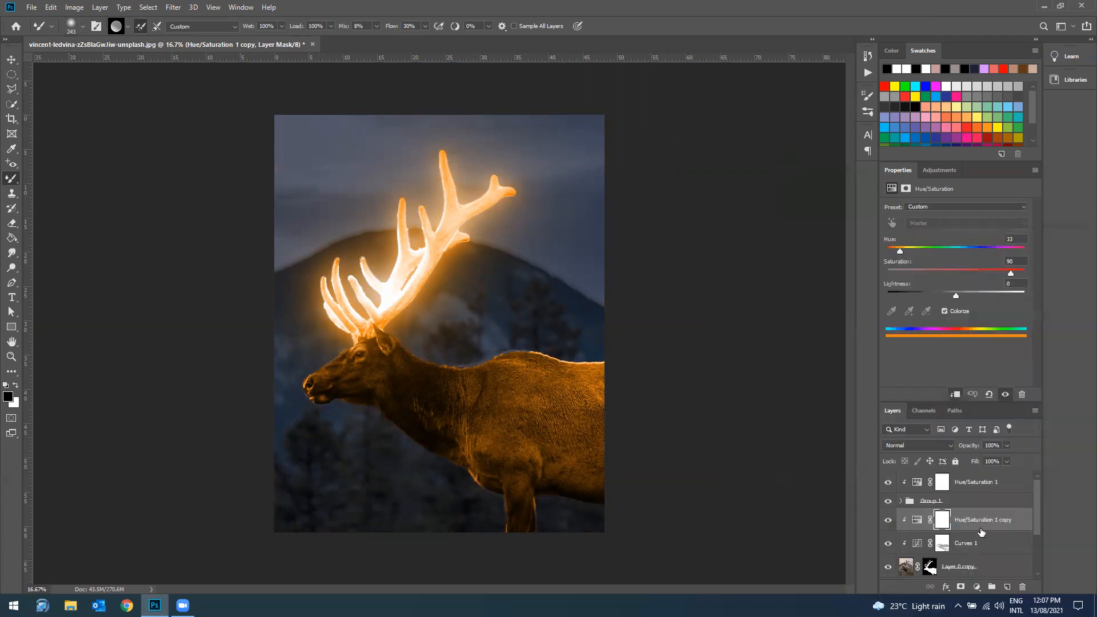
pyautogui.click(16, 386)
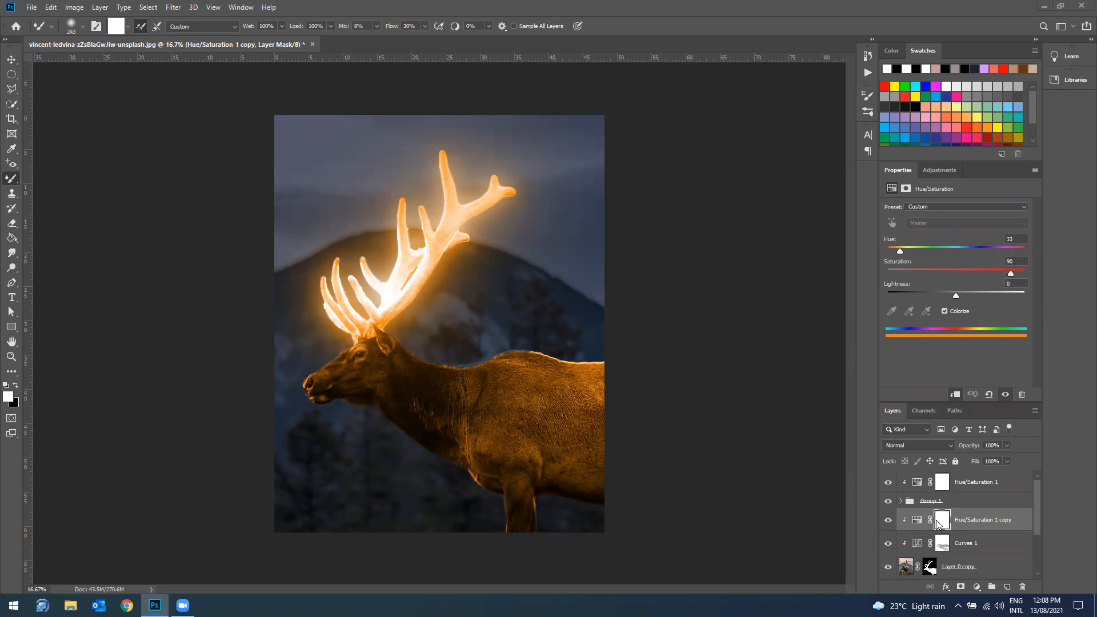
pyautogui.click(961, 548)
pyautogui.click(961, 523)
pyautogui.hotkey('ctrl', 'i')
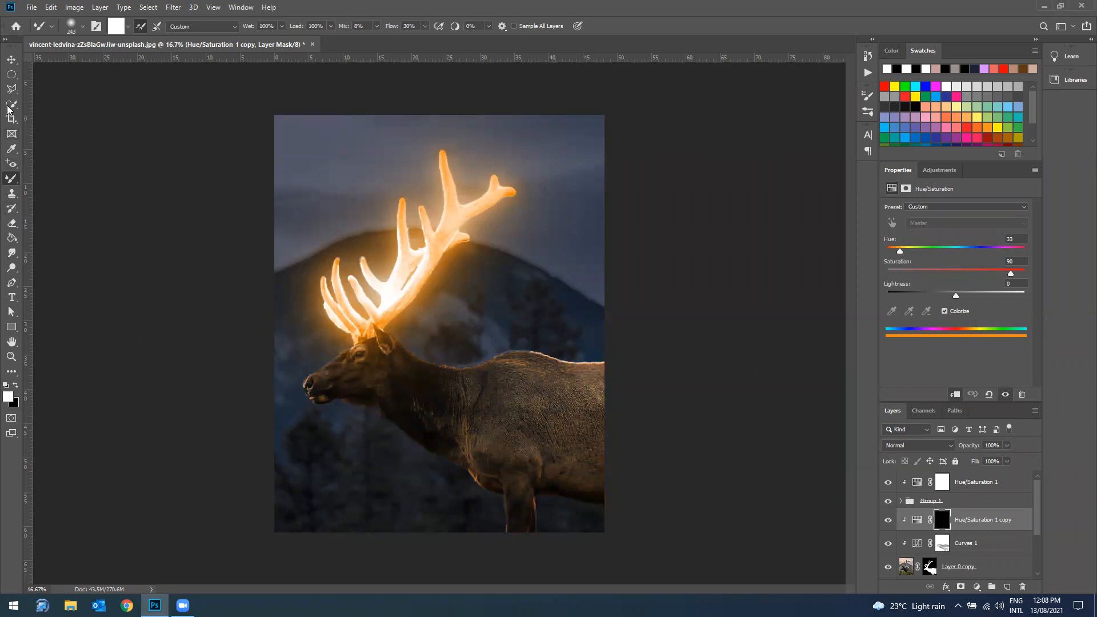
# Step: Paint white on the Hue/Saturation 1 copy mask over the elk's head, neck and back, and swap the foreground color to black
pyautogui.moveTo(343, 346)
pyautogui.mouseDown()
pyautogui.moveTo(606, 372)
pyautogui.moveTo(444, 387)
pyautogui.moveTo(347, 362)
pyautogui.moveTo(315, 385)
pyautogui.moveTo(351, 362)
pyautogui.moveTo(331, 394)
pyautogui.moveTo(401, 348)
pyautogui.moveTo(346, 408)
pyautogui.moveTo(427, 361)
pyautogui.moveTo(498, 382)
pyautogui.moveTo(435, 381)
pyautogui.moveTo(604, 382)
pyautogui.moveTo(460, 392)
pyautogui.moveTo(421, 409)
pyautogui.moveTo(605, 399)
pyautogui.moveTo(421, 389)
pyautogui.moveTo(585, 421)
pyautogui.moveTo(388, 398)
pyautogui.moveTo(632, 455)
pyautogui.moveTo(586, 455)
pyautogui.moveTo(489, 419)
pyautogui.moveTo(596, 439)
pyautogui.moveTo(409, 414)
pyautogui.moveTo(576, 468)
pyautogui.moveTo(443, 445)
pyautogui.moveTo(524, 475)
pyautogui.moveTo(513, 439)
pyautogui.moveTo(524, 524)
pyautogui.moveTo(475, 450)
pyautogui.moveTo(493, 489)
pyautogui.moveTo(493, 480)
pyautogui.moveTo(575, 476)
pyautogui.moveTo(496, 441)
pyautogui.moveTo(506, 460)
pyautogui.moveTo(606, 476)
pyautogui.moveTo(601, 384)
pyautogui.moveTo(552, 380)
pyautogui.moveTo(573, 372)
pyautogui.moveTo(645, 406)
pyautogui.moveTo(532, 378)
pyautogui.mouseUp()
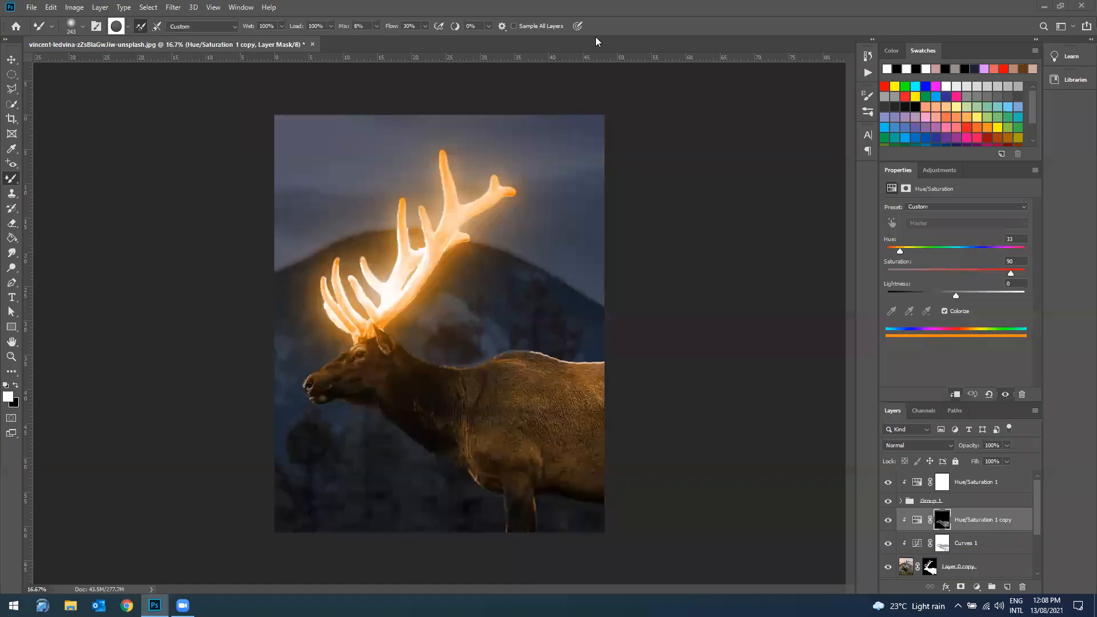
pyautogui.moveTo(373, 343)
pyautogui.mouseDown()
pyautogui.moveTo(344, 344)
pyautogui.moveTo(376, 333)
pyautogui.moveTo(334, 360)
pyautogui.moveTo(362, 325)
pyautogui.moveTo(345, 312)
pyautogui.moveTo(341, 329)
pyautogui.moveTo(368, 337)
pyautogui.moveTo(346, 340)
pyautogui.moveTo(386, 333)
pyautogui.moveTo(355, 325)
pyautogui.moveTo(382, 322)
pyautogui.moveTo(352, 331)
pyautogui.moveTo(366, 325)
pyautogui.moveTo(343, 320)
pyautogui.mouseUp()
pyautogui.moveTo(455, 372)
pyautogui.mouseDown()
pyautogui.moveTo(570, 367)
pyautogui.moveTo(488, 369)
pyautogui.moveTo(420, 354)
pyautogui.mouseUp()
pyautogui.moveTo(597, 371)
pyautogui.mouseDown()
pyautogui.moveTo(583, 377)
pyautogui.moveTo(556, 361)
pyautogui.mouseUp()
pyautogui.click(16, 386)
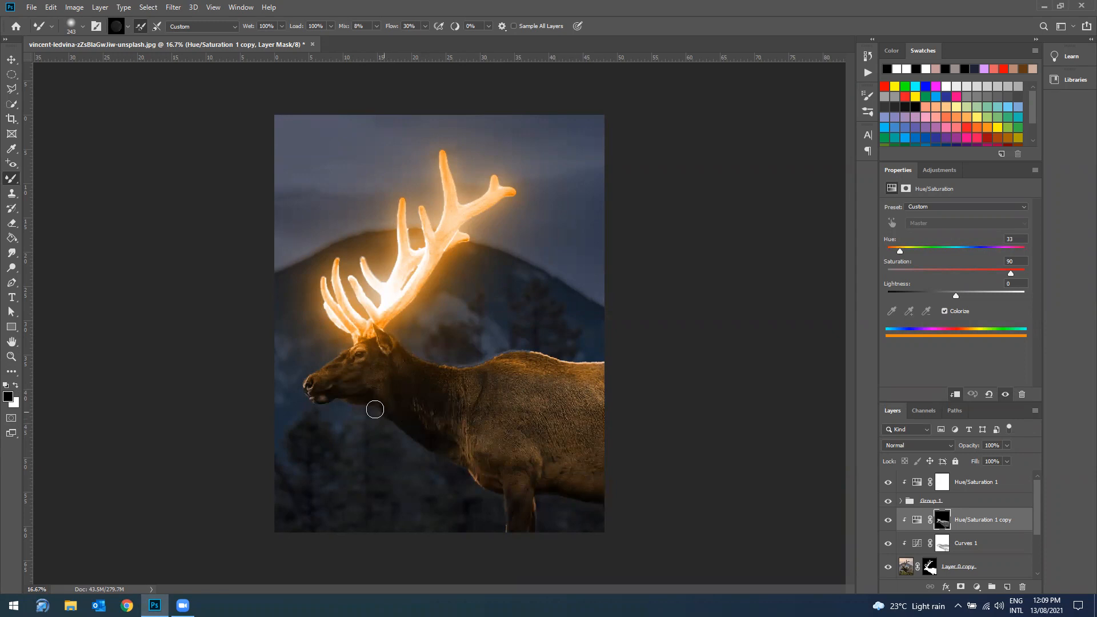
# Step: Enlarge the brush to 385 px and paint more white on the Hue/Saturation 1 copy mask along the elk's back
pyautogui.click(83, 26)
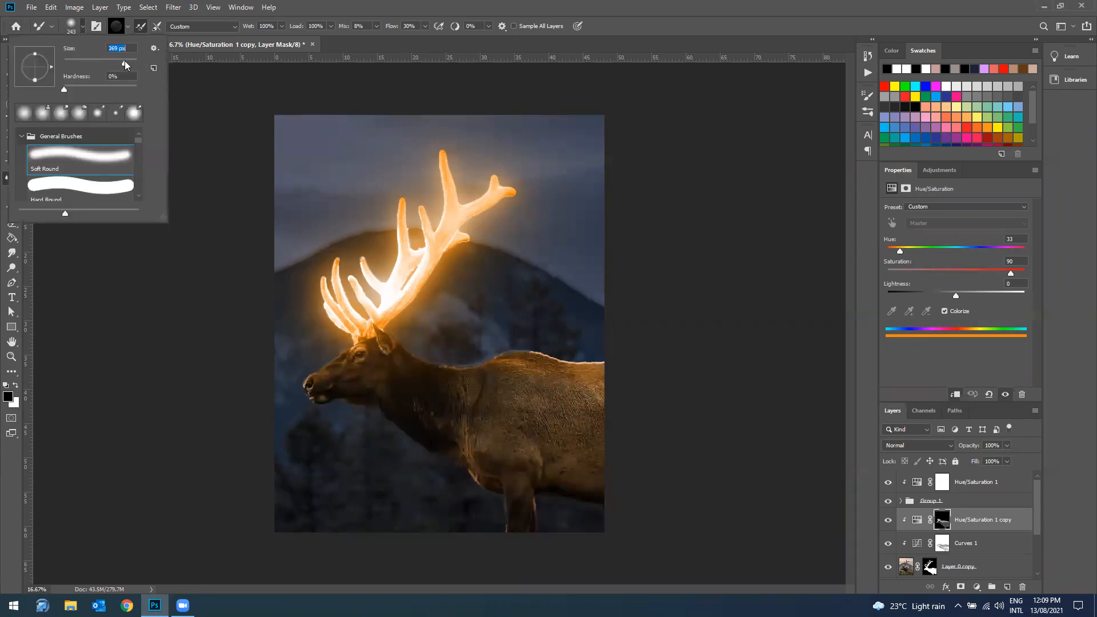
pyautogui.moveTo(125, 64); pyautogui.dragTo(128, 65)
pyautogui.click(307, 27)
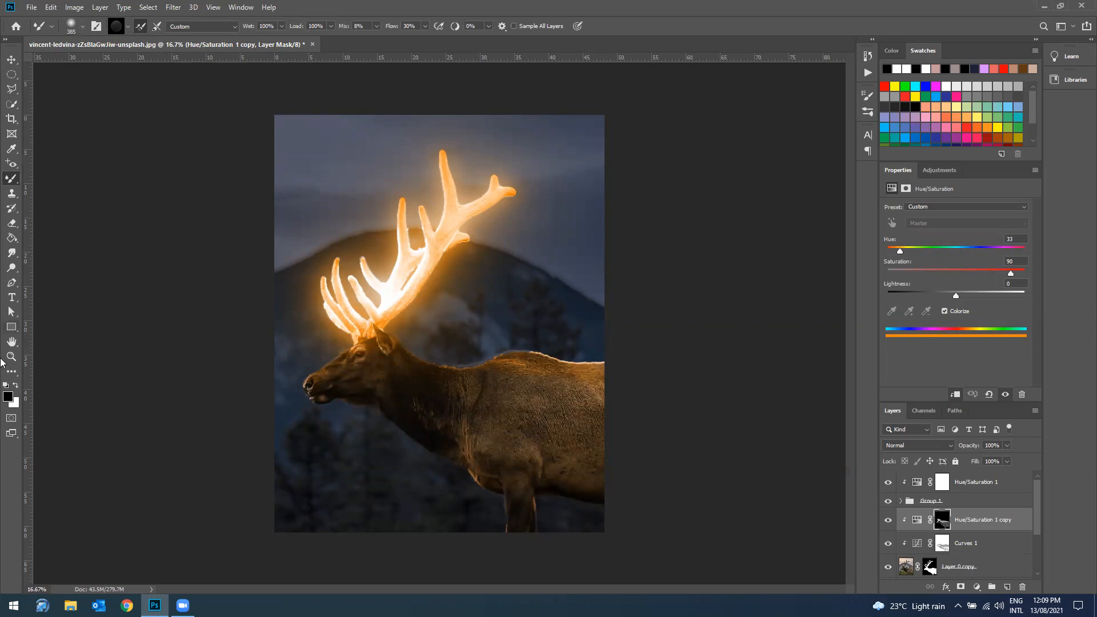
pyautogui.click(15, 386)
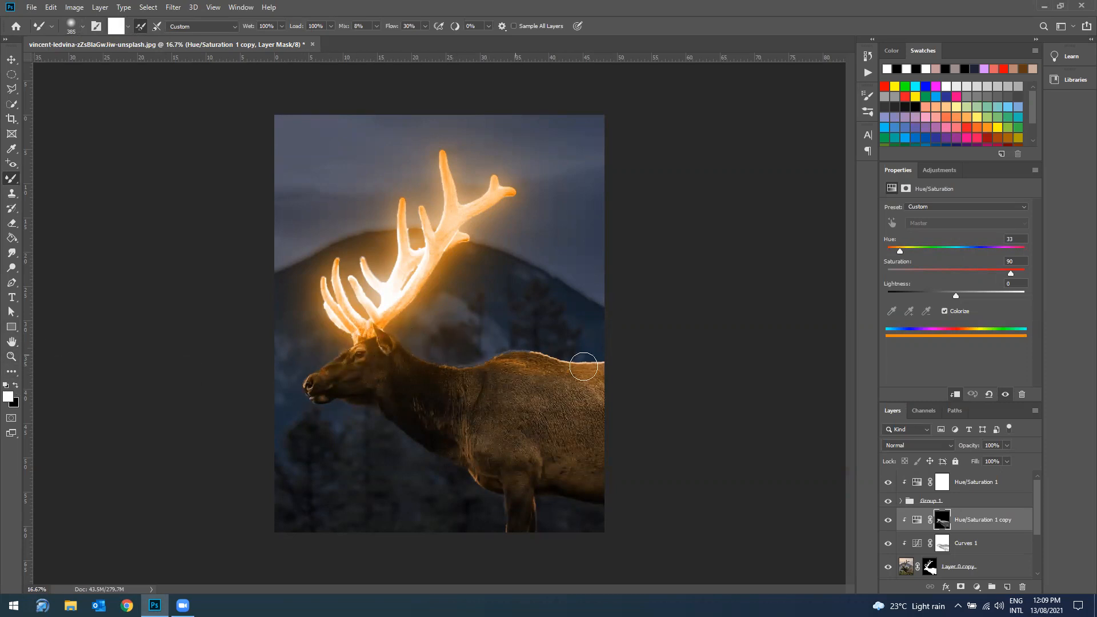
pyautogui.moveTo(446, 336); pyautogui.dragTo(453, 342)
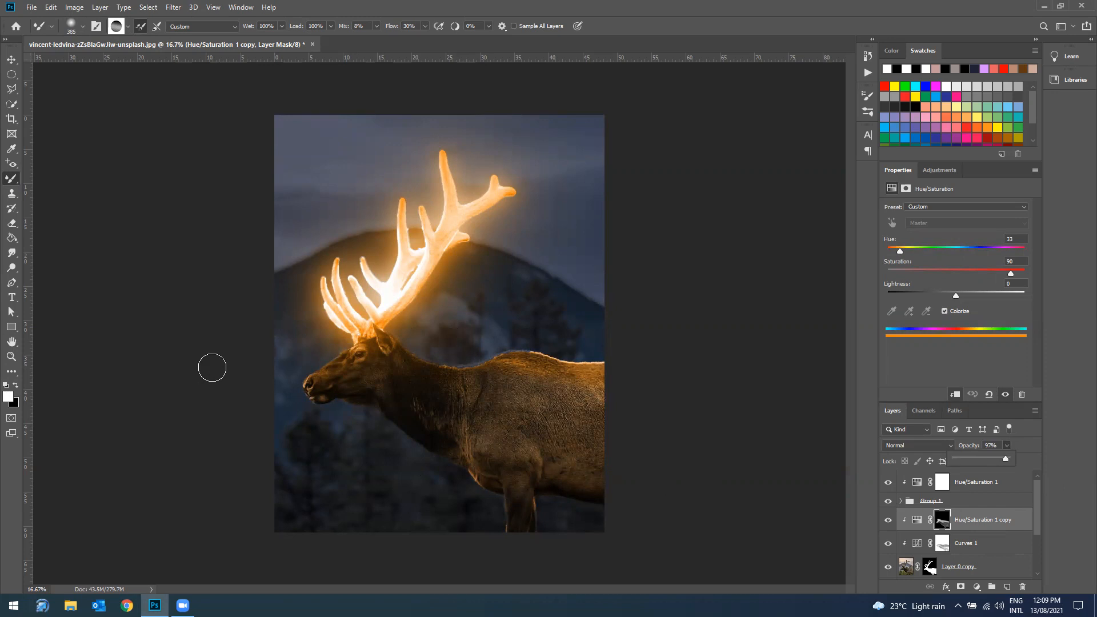
# Step: Open the Pexels starry sky photo 957061 from the Downloads folder
pyautogui.click(32, 10)
pyautogui.click(48, 41)
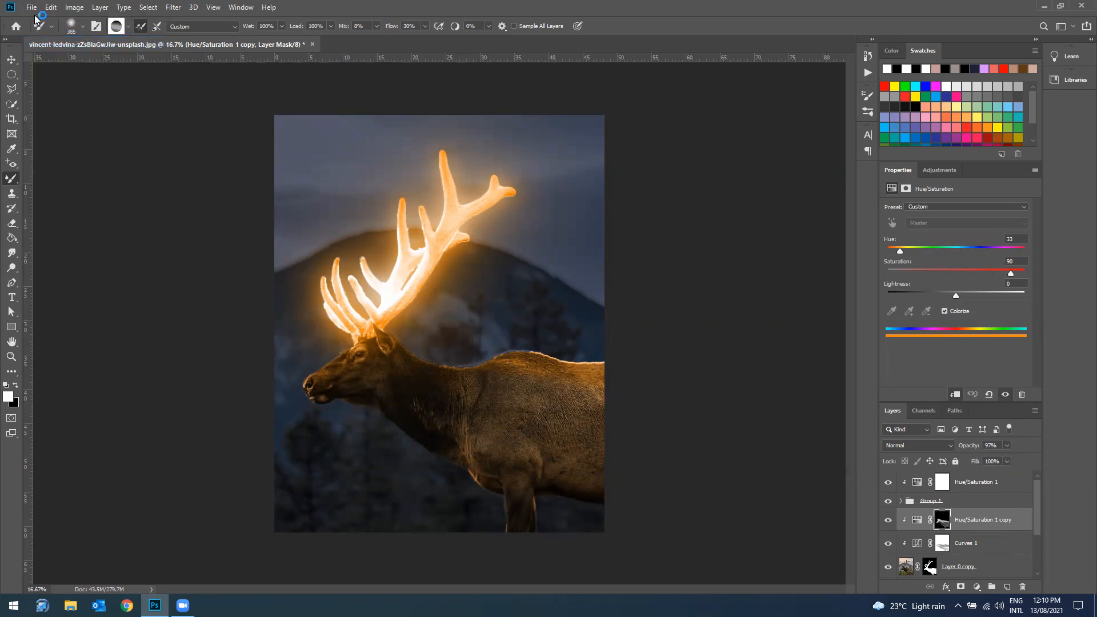
pyautogui.click(31, 10)
pyautogui.click(46, 28)
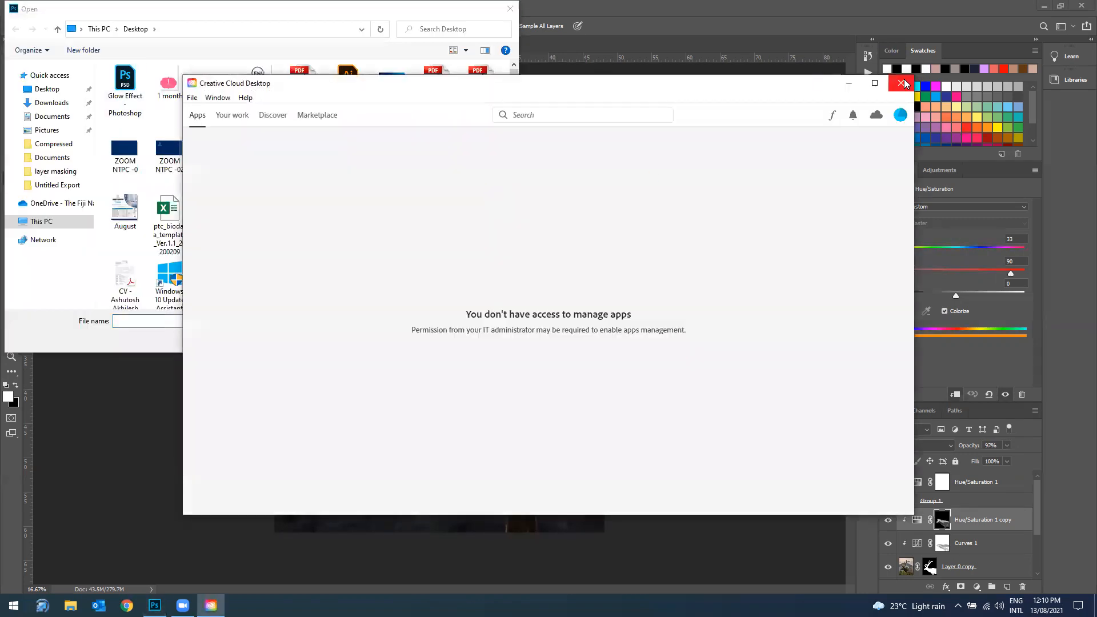
pyautogui.click(902, 83)
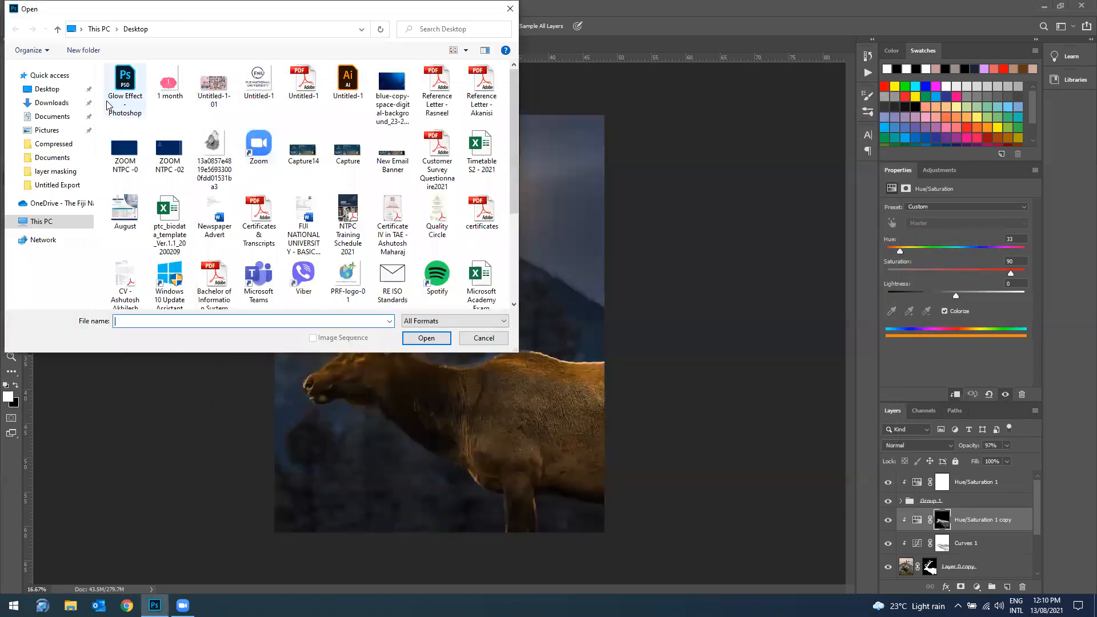
pyautogui.click(46, 103)
pyautogui.click(124, 105)
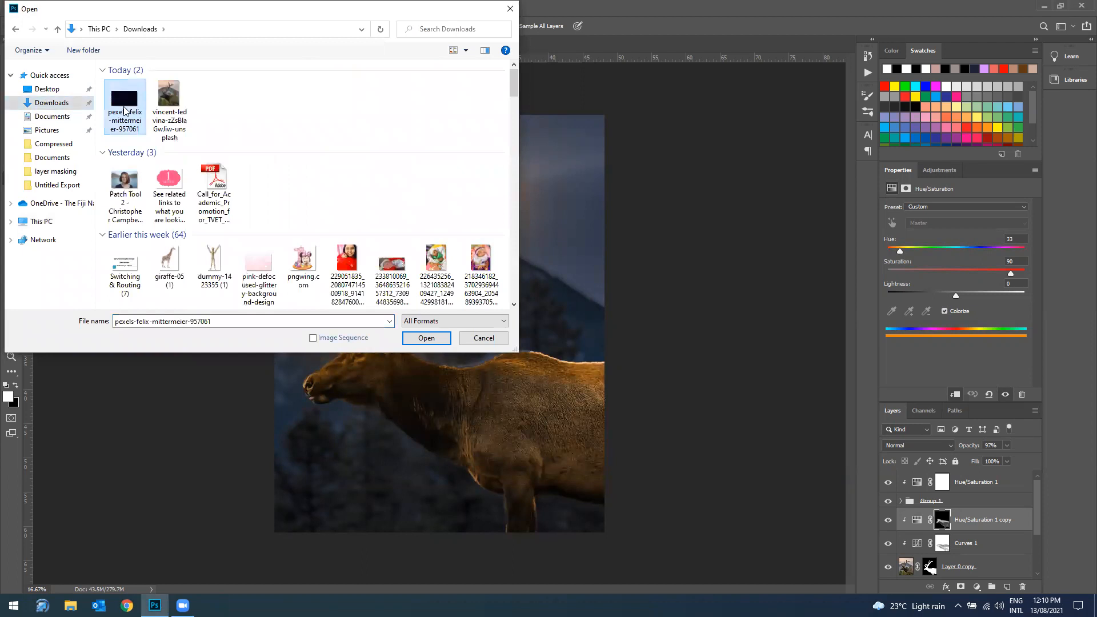
pyautogui.click(426, 338)
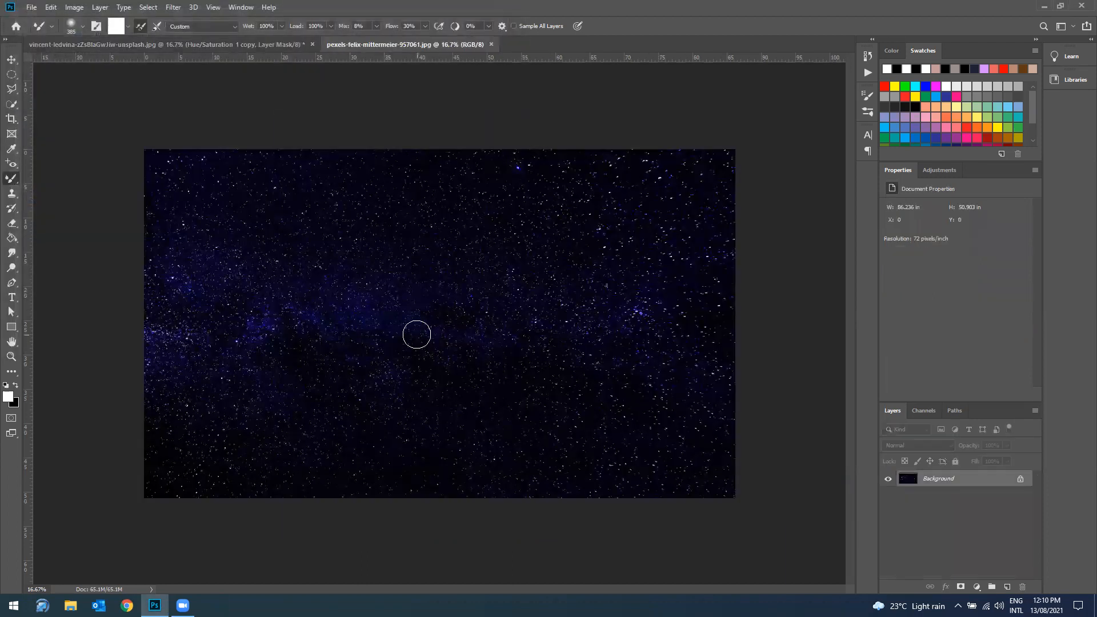
# Step: Float the starry sky document, copy its image into the elk document with the Move tool and minimize the sky window
pyautogui.moveTo(413, 44); pyautogui.dragTo(420, 83)
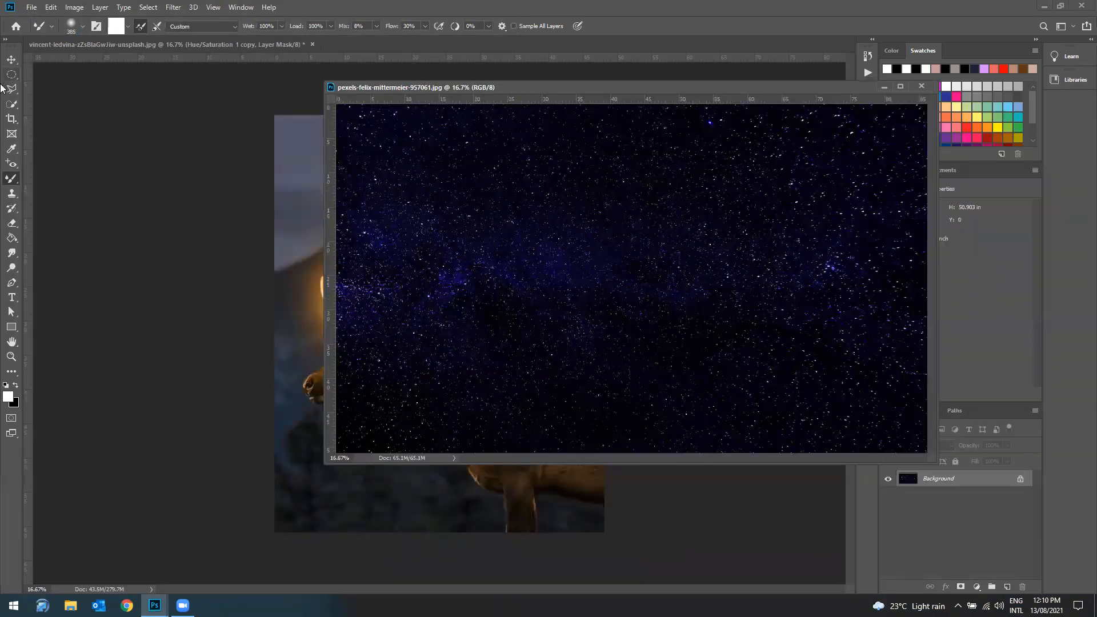
pyautogui.press('v')
pyautogui.moveTo(430, 240); pyautogui.dragTo(318, 262)
pyautogui.click(884, 87)
# Step: Select the starry sky layer, Layer 2, and move it to the top of the layer stack above Hue/Saturation 1
pyautogui.click(375, 378)
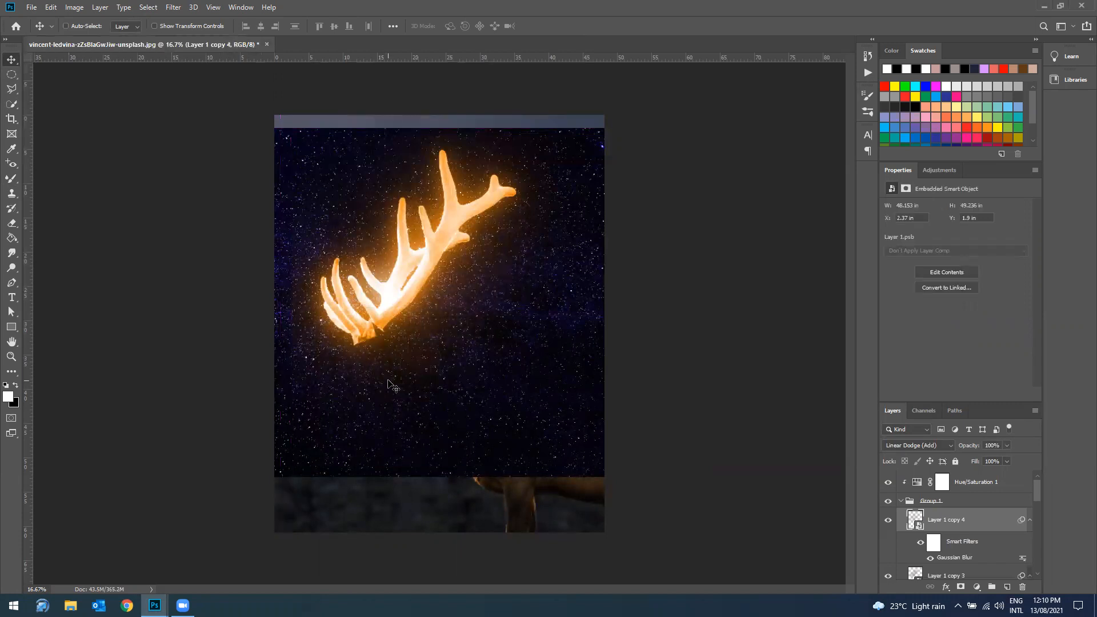
pyautogui.keyDown('ctrl'); pyautogui.click(403, 452); pyautogui.keyUp('ctrl')
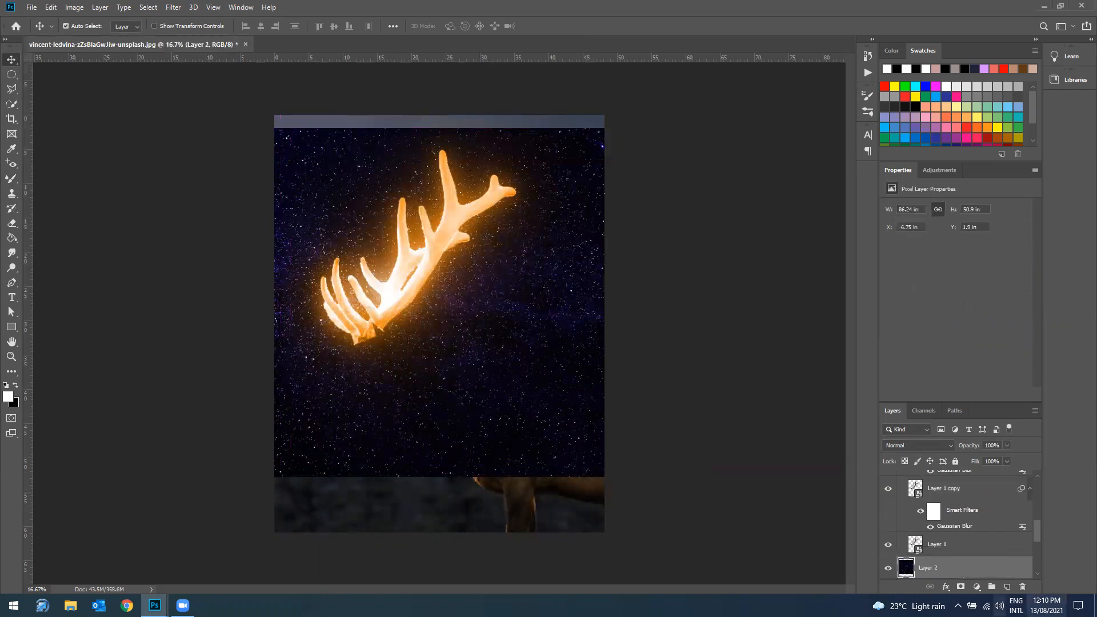
pyautogui.moveTo(991, 578); pyautogui.dragTo(961, 476)
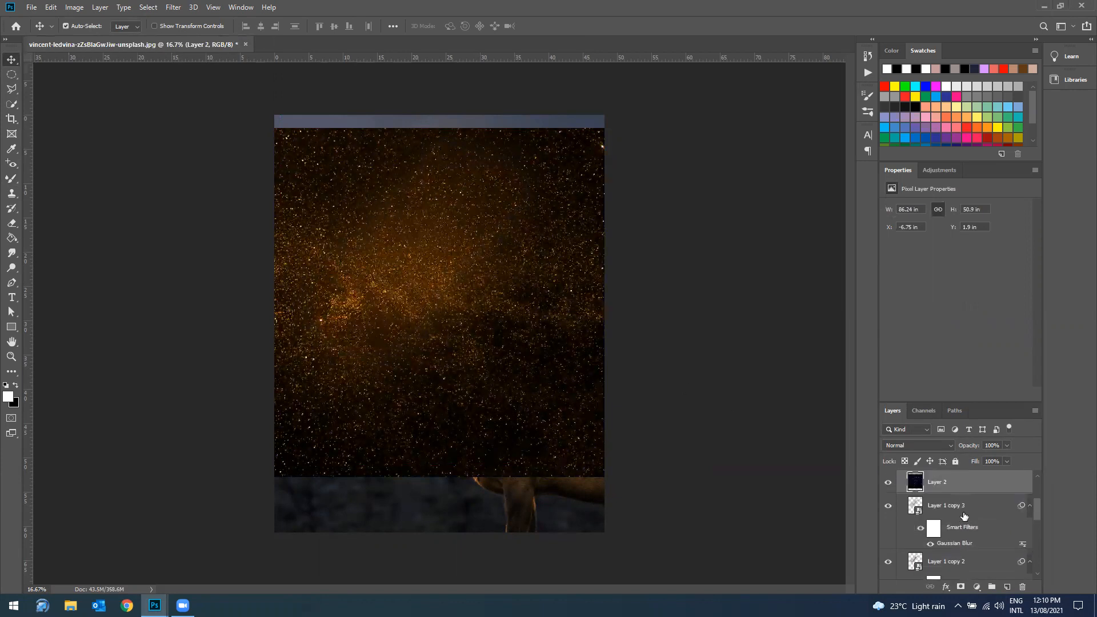
pyautogui.scroll(2, 962, 523)
pyautogui.scroll(3, 963, 529)
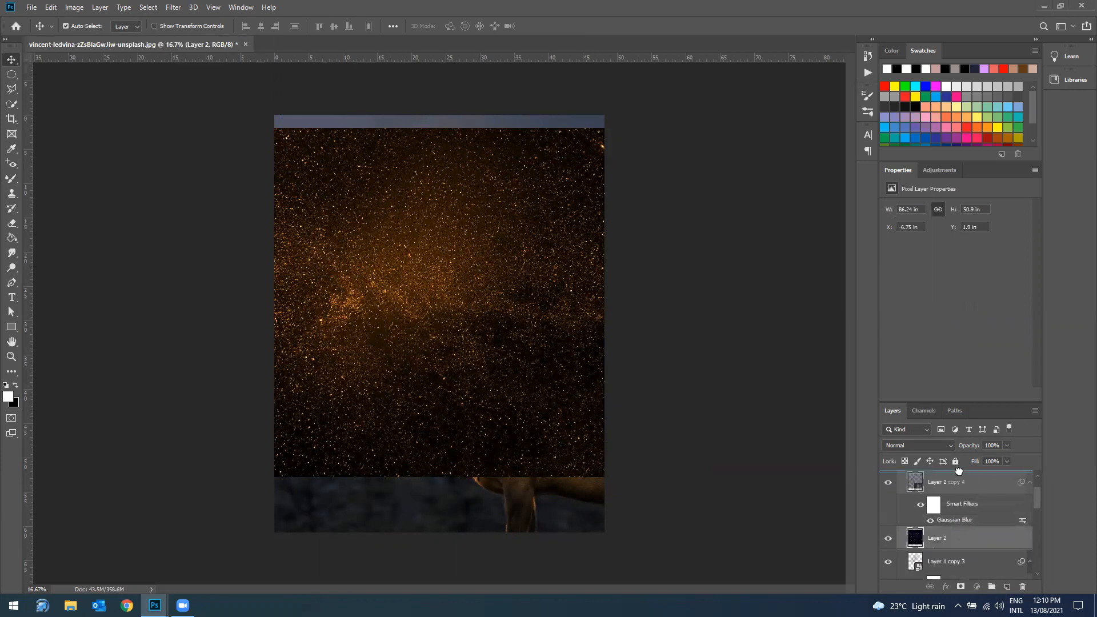
pyautogui.moveTo(985, 465); pyautogui.dragTo(984, 474)
# Step: Set Layer 2's blend mode to Screen and align the starry sky with the canvas's upper edge
pyautogui.moveTo(515, 318); pyautogui.dragTo(552, 421)
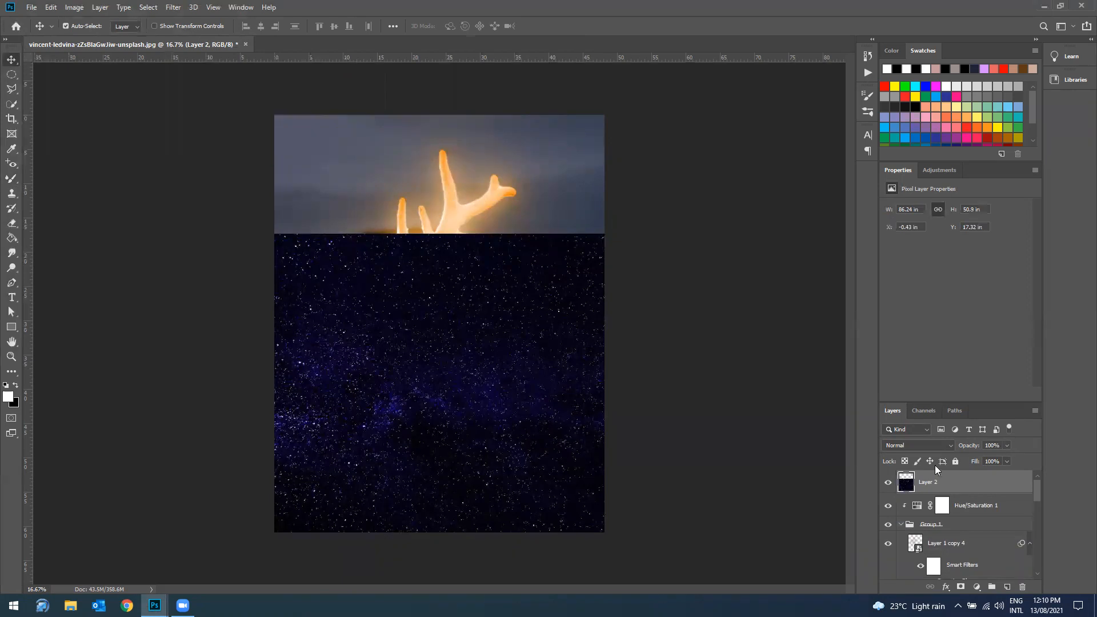
pyautogui.click(944, 448)
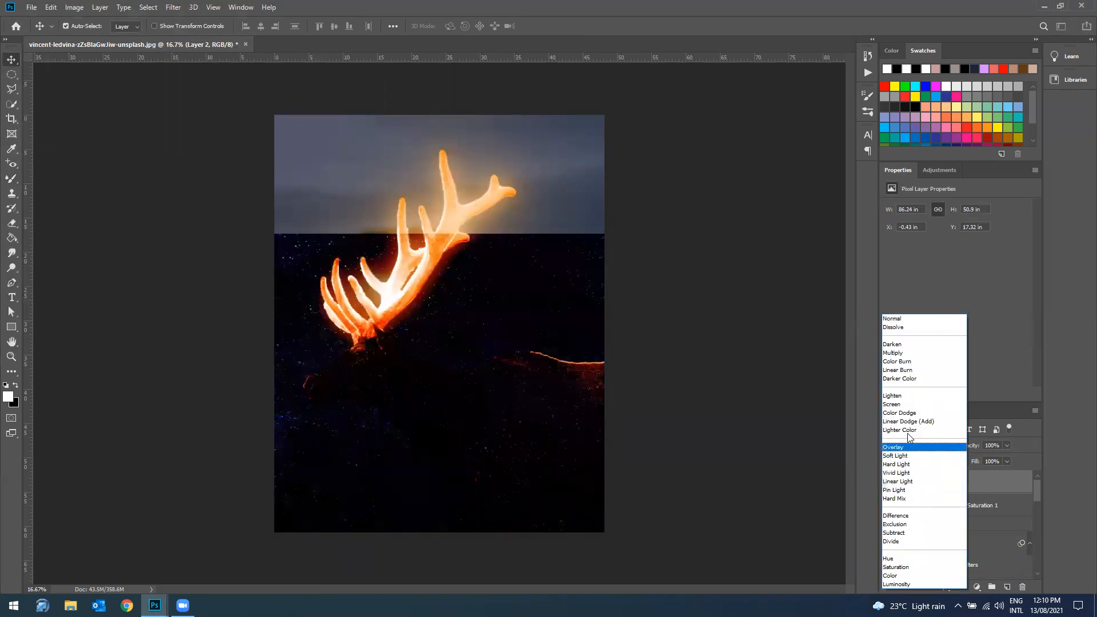
pyautogui.click(891, 404)
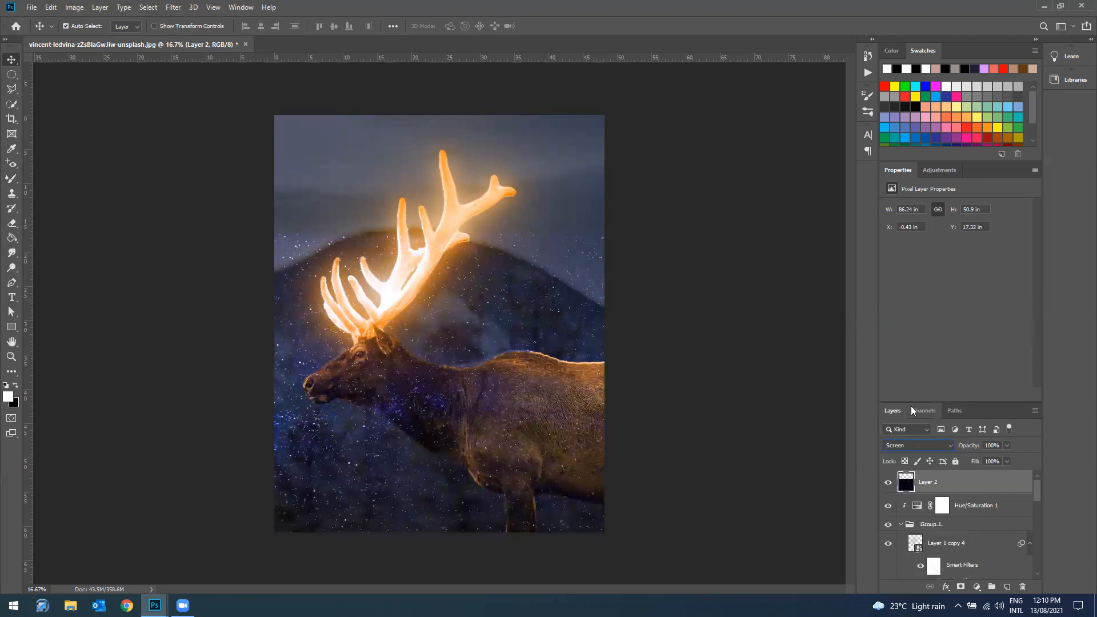
pyautogui.moveTo(569, 364); pyautogui.dragTo(522, 228)
# Step: Scale Layer 2 to about 118% width and 120% height so the stars cover the canvas, and add a layer mask to it
pyautogui.press('ctrl')
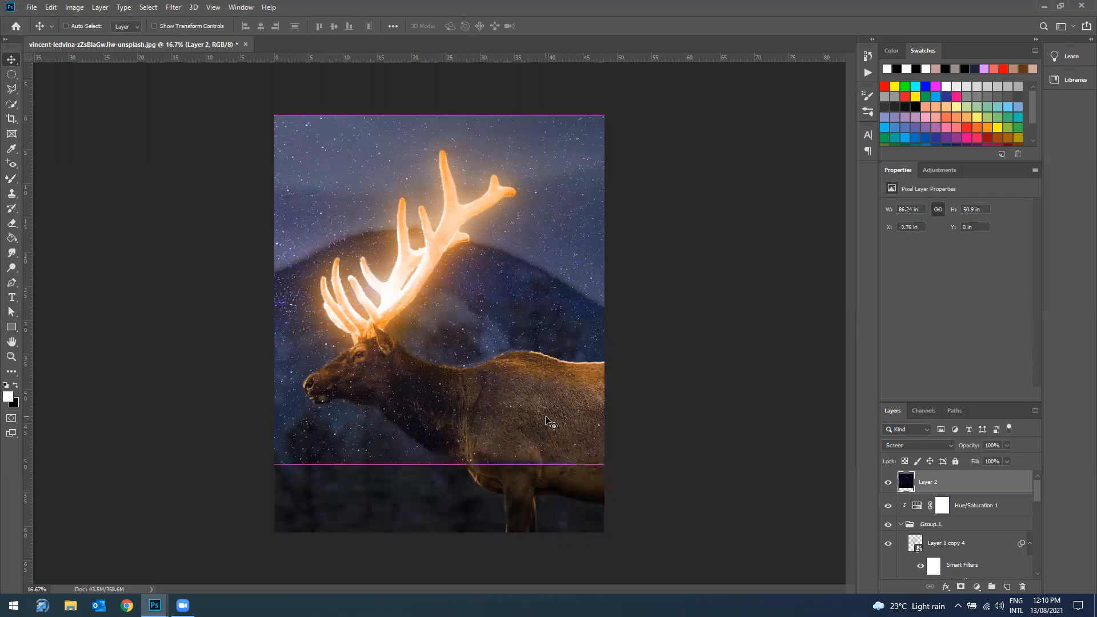
pyautogui.hotkey('ctrl', 't')
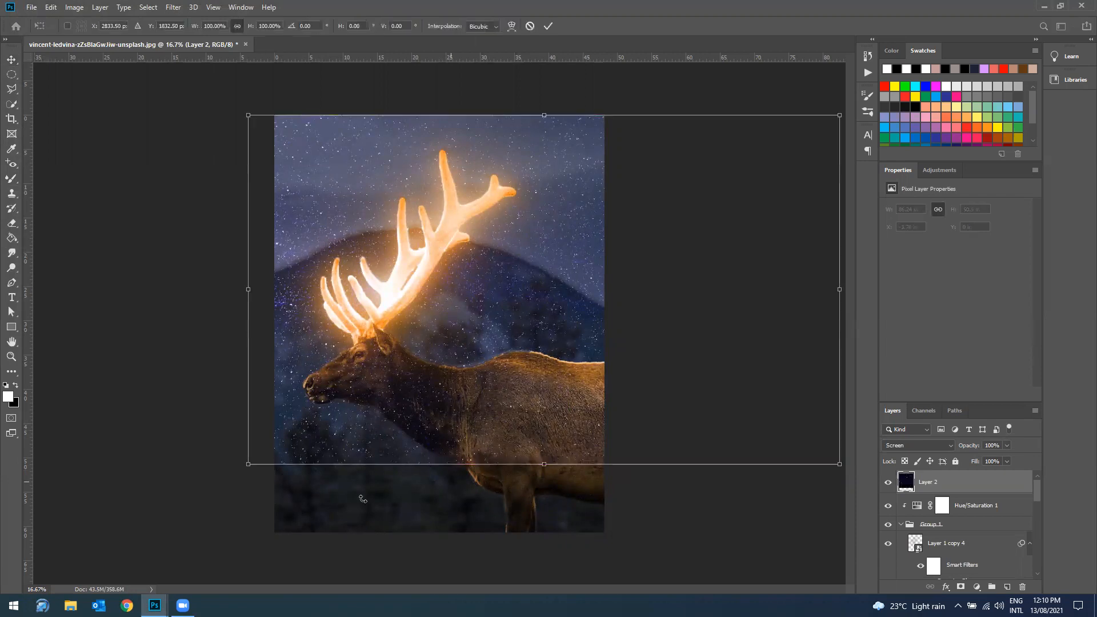
pyautogui.moveTo(247, 466); pyautogui.dragTo(138, 535)
pyautogui.moveTo(369, 477)
pyautogui.mouseDown()
pyautogui.moveTo(351, 470)
pyautogui.moveTo(364, 477)
pyautogui.mouseUp()
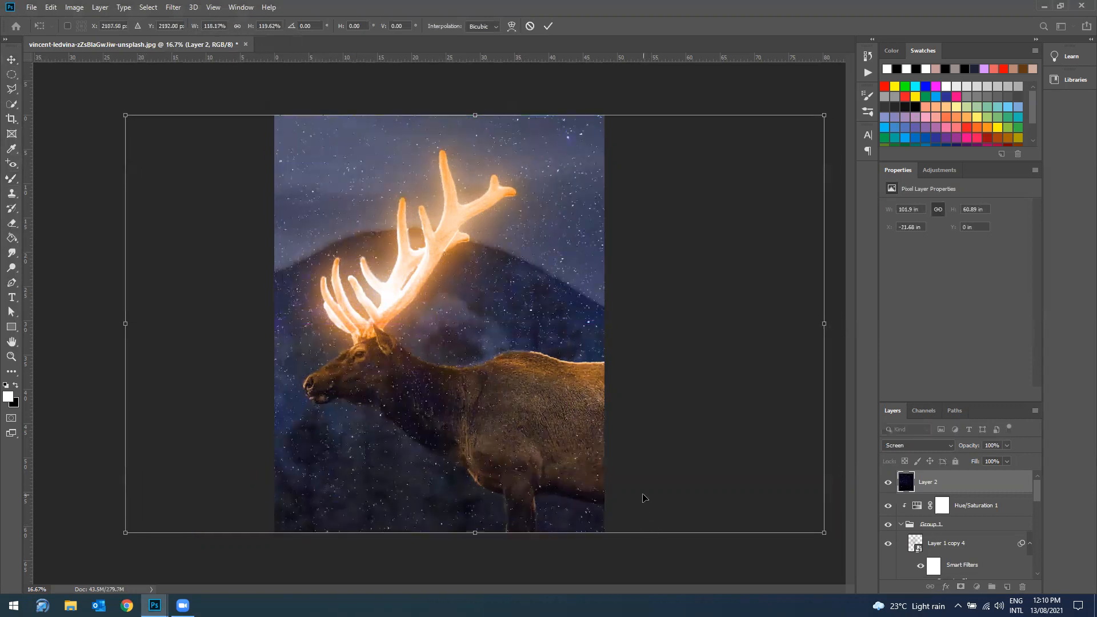
pyautogui.press('Return')
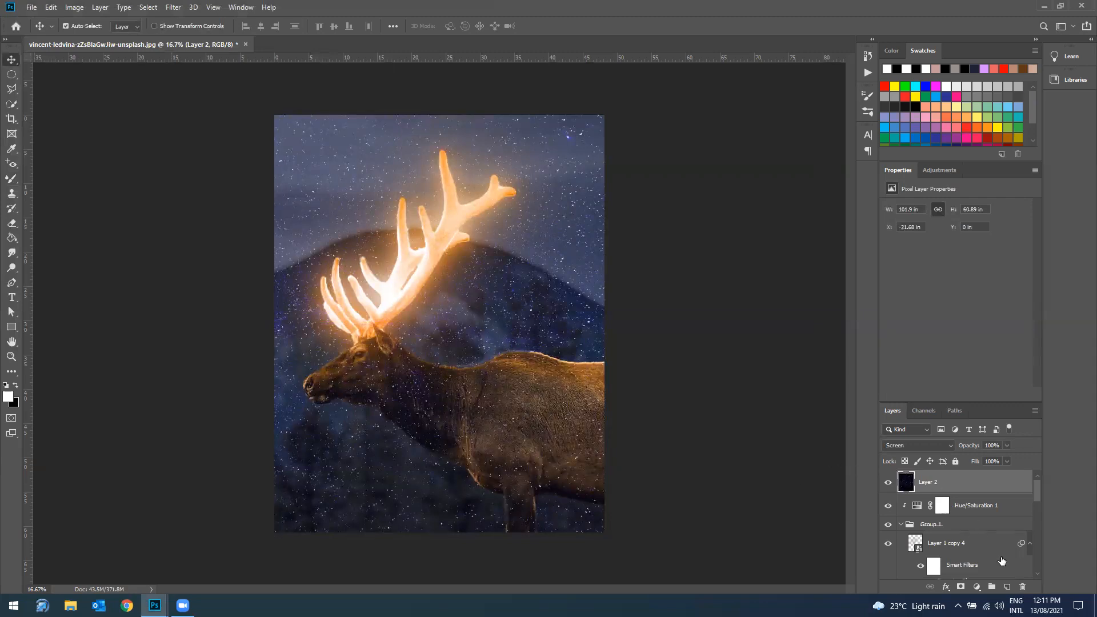
pyautogui.click(959, 588)
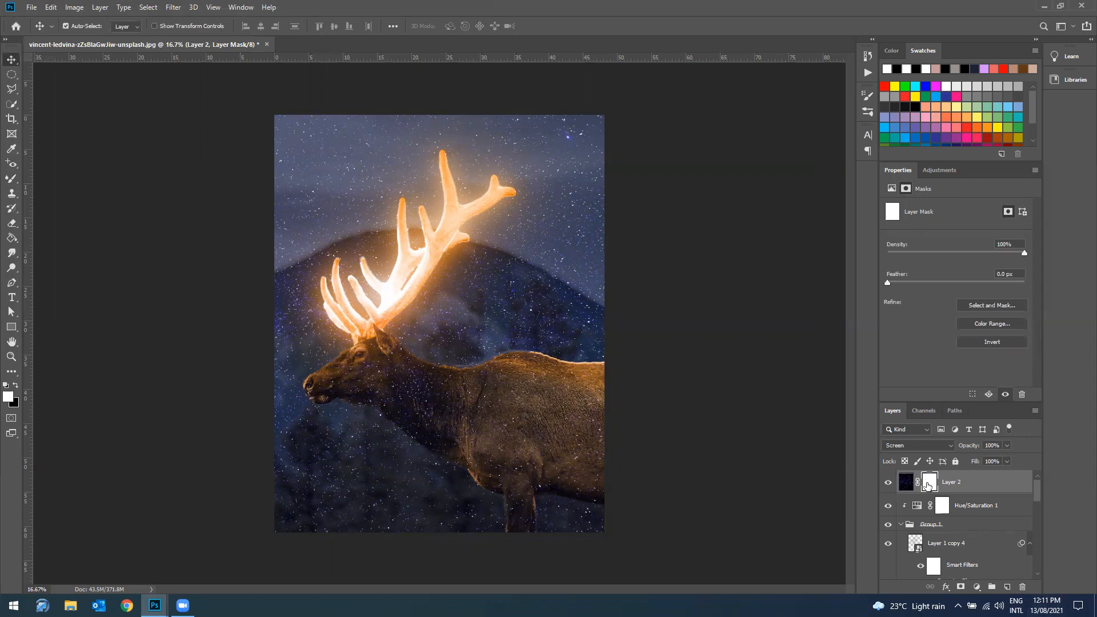
# Step: Invert Layer 2's mask to black and paint white around the antlers with a soft 243 px Mixer Brush to reveal stars there
pyautogui.hotkey('ctrl', 'i')
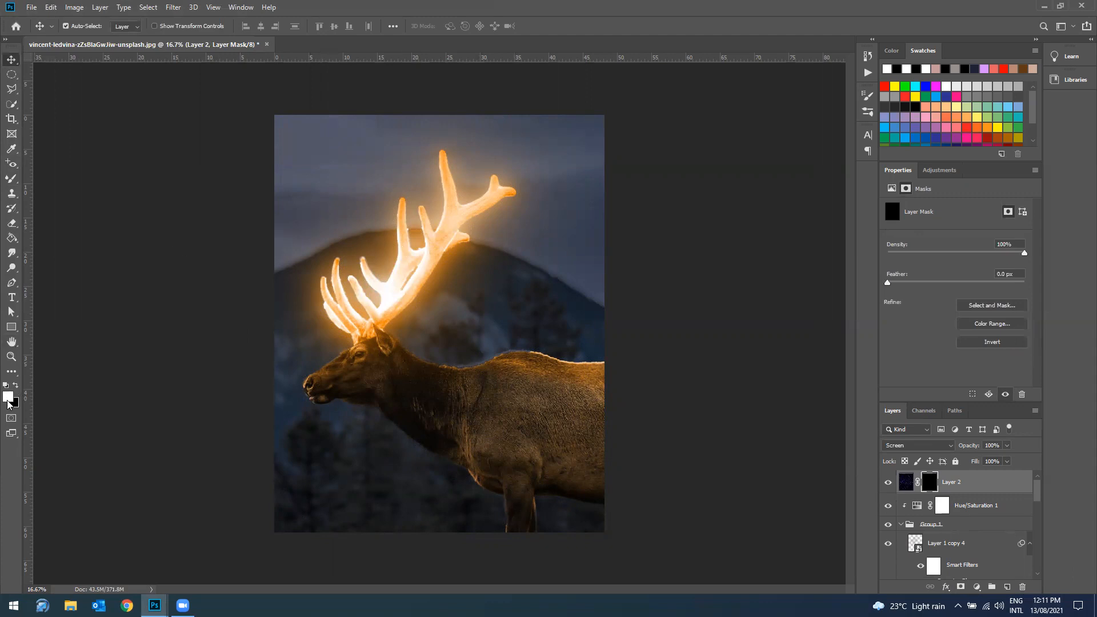
pyautogui.click(11, 179)
pyautogui.click(424, 27)
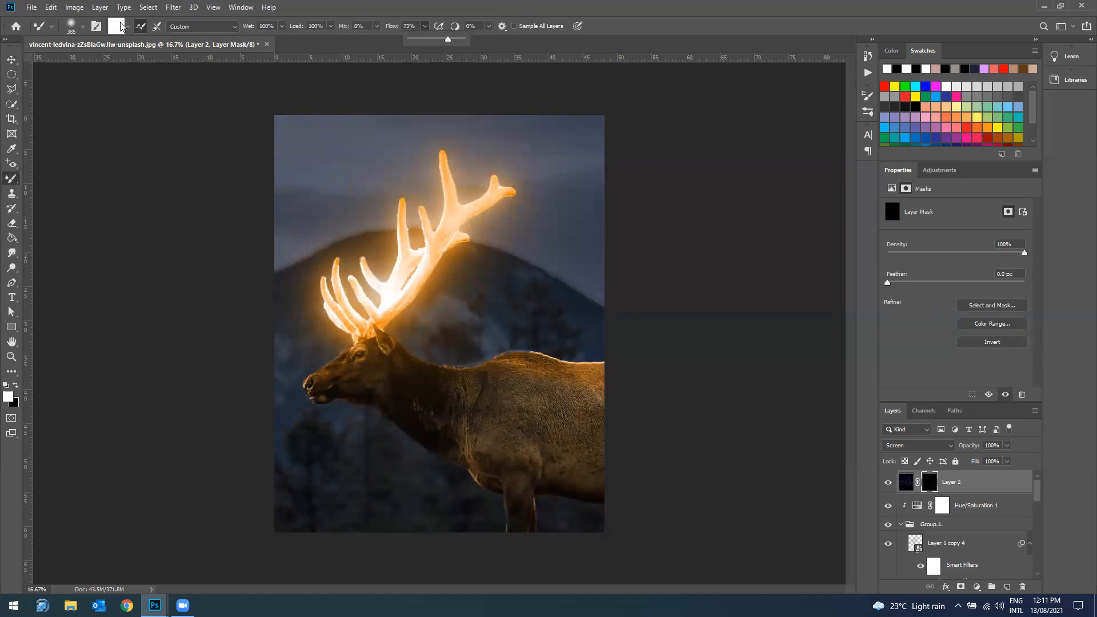
pyautogui.click(81, 27)
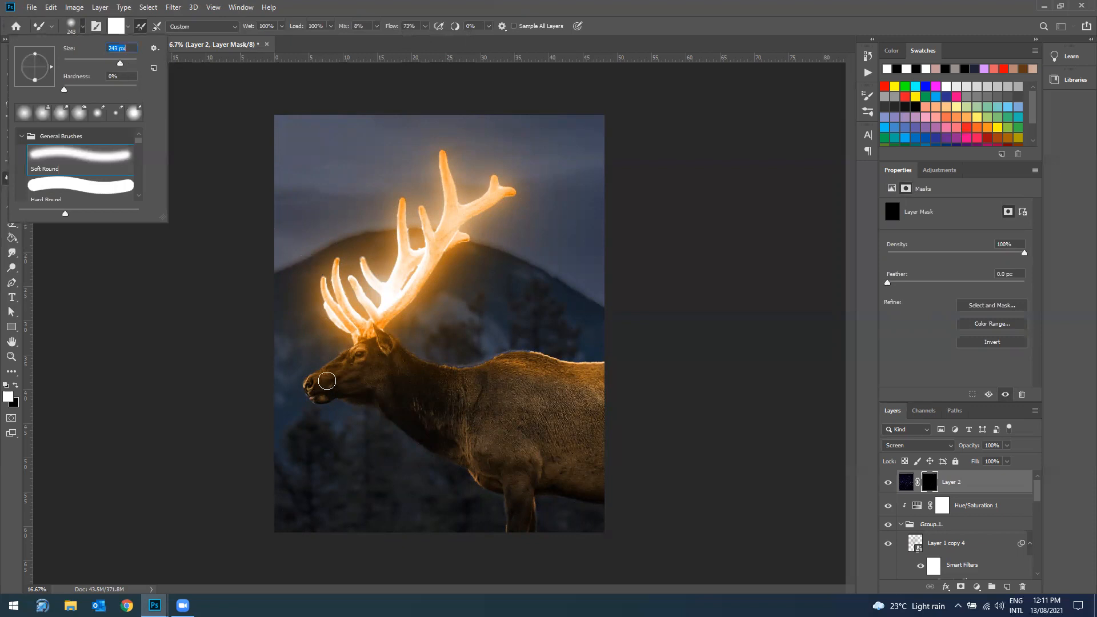
pyautogui.click(350, 340)
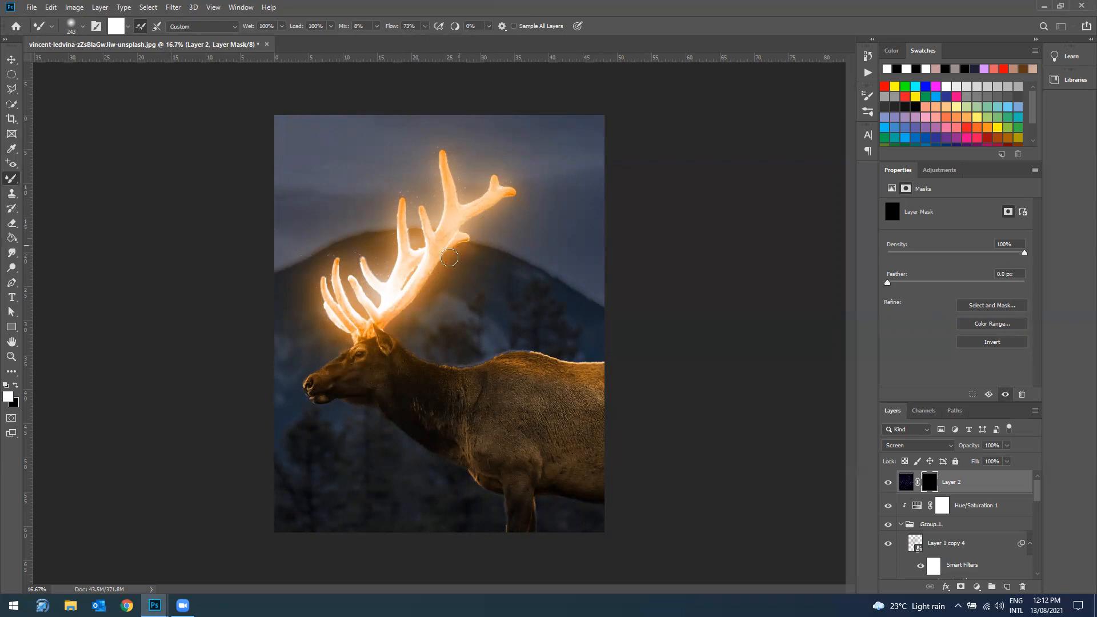
pyautogui.moveTo(377, 270); pyautogui.dragTo(366, 294)
pyautogui.click(11, 60)
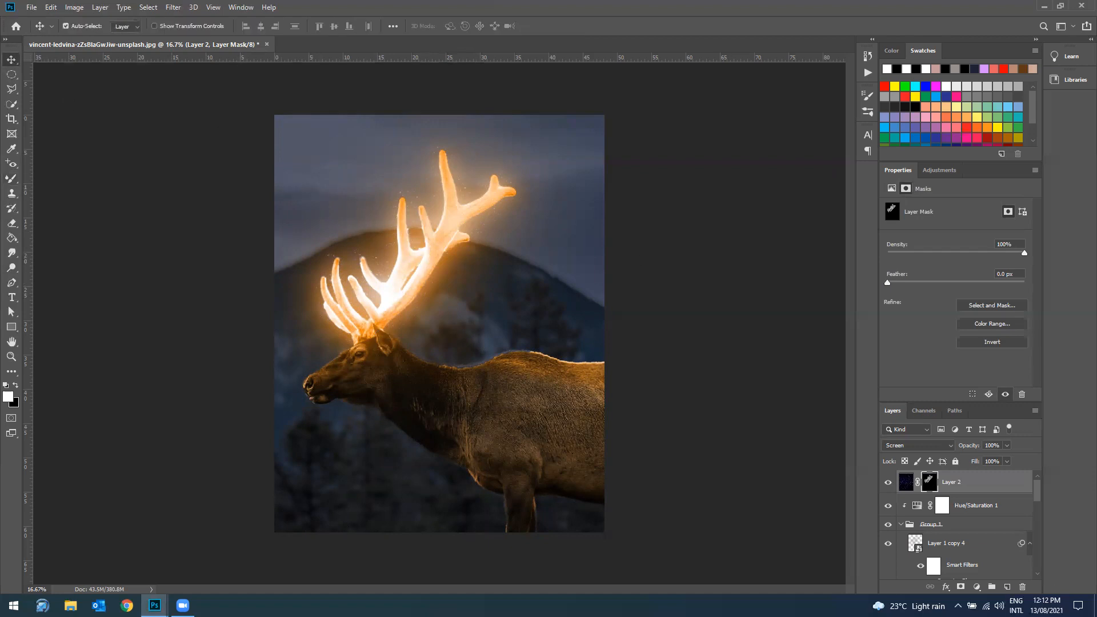
# Step: Add a Levels adjustment layer above Layer 2 and clip it to the starry sky layer
pyautogui.click(978, 590)
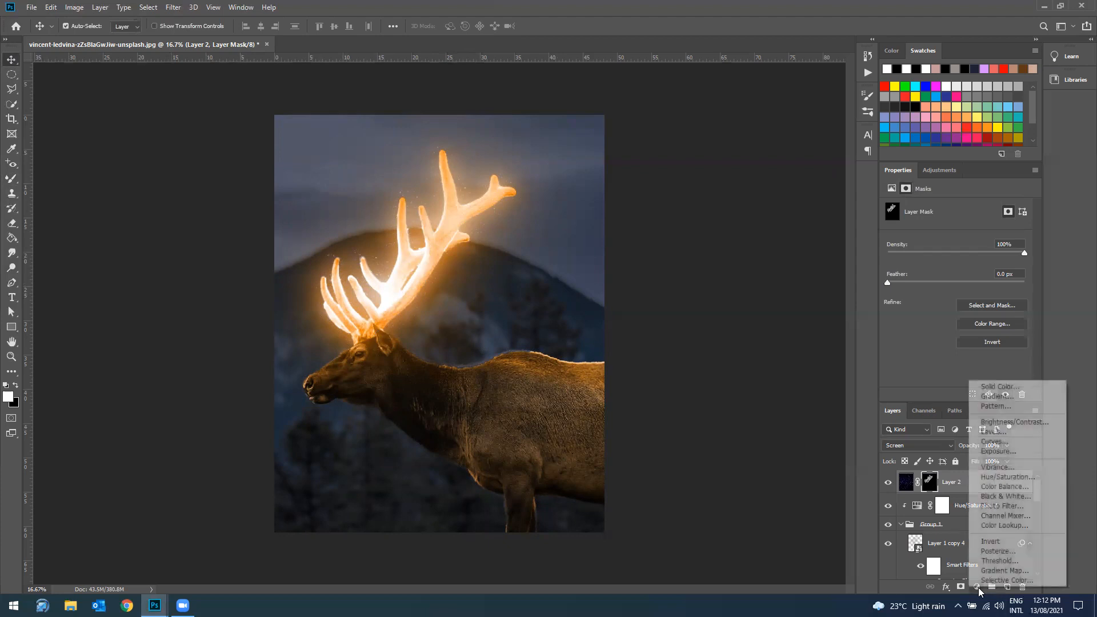
pyautogui.click(1009, 430)
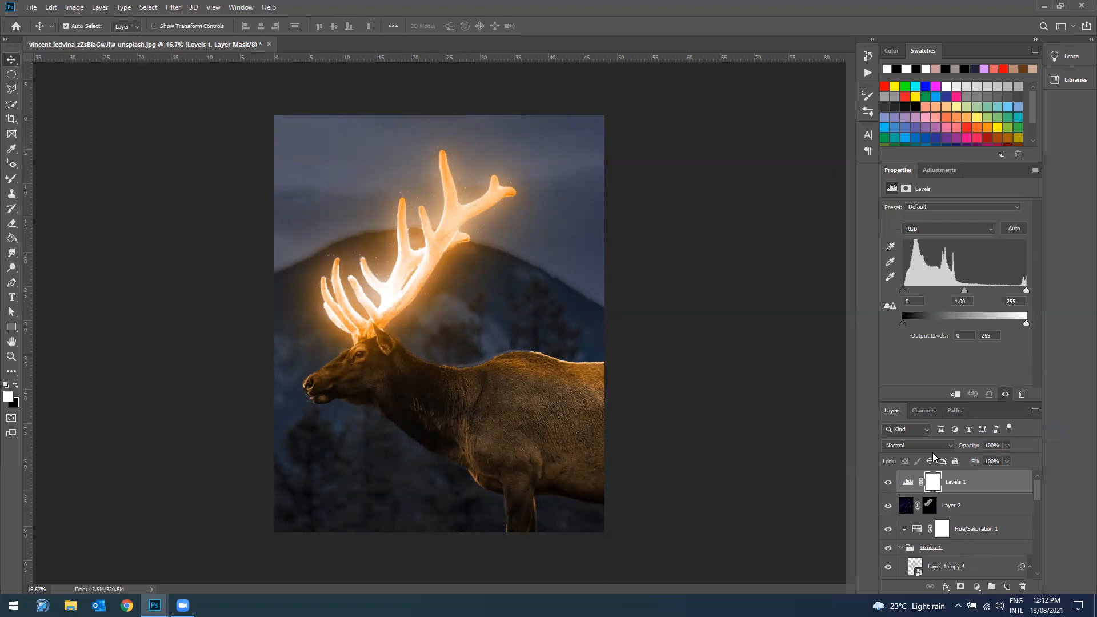
pyautogui.click(947, 396)
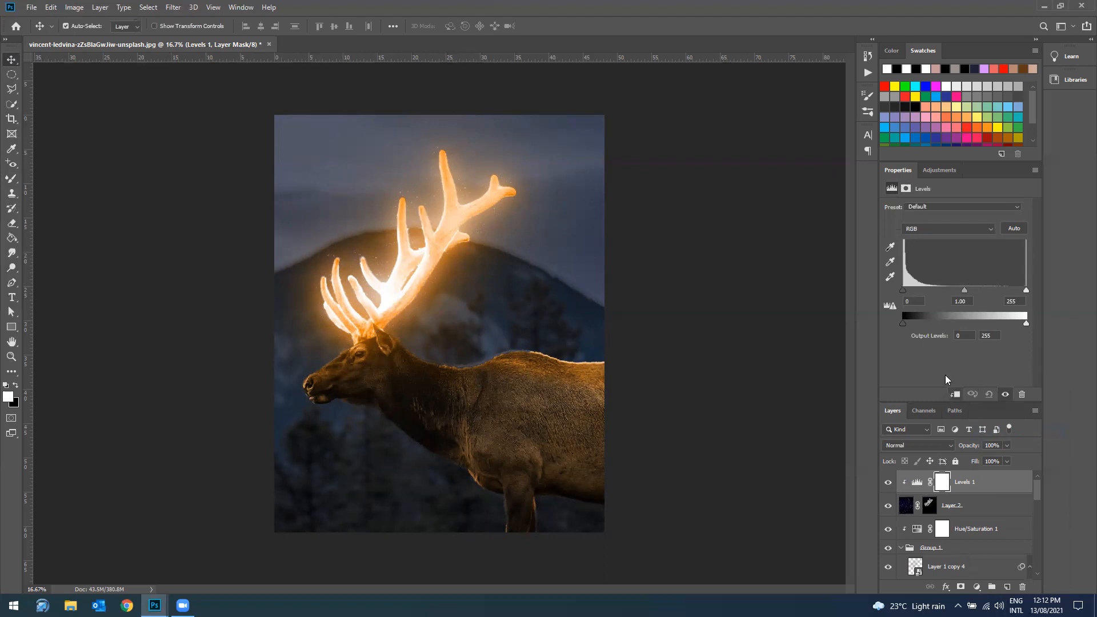
# Step: Set the Levels 1 input black point to 31 and white point to 190, and deselect all layers
pyautogui.click(917, 301)
pyautogui.write('31')
pyautogui.click(1015, 301)
pyautogui.write('190')
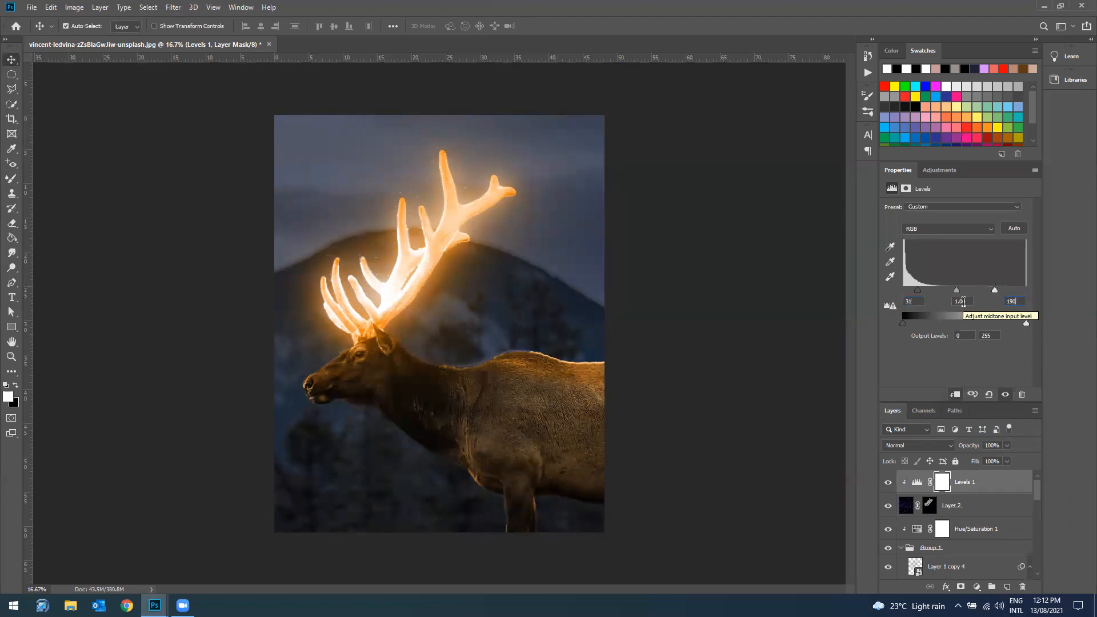
pyautogui.click(98, 158)
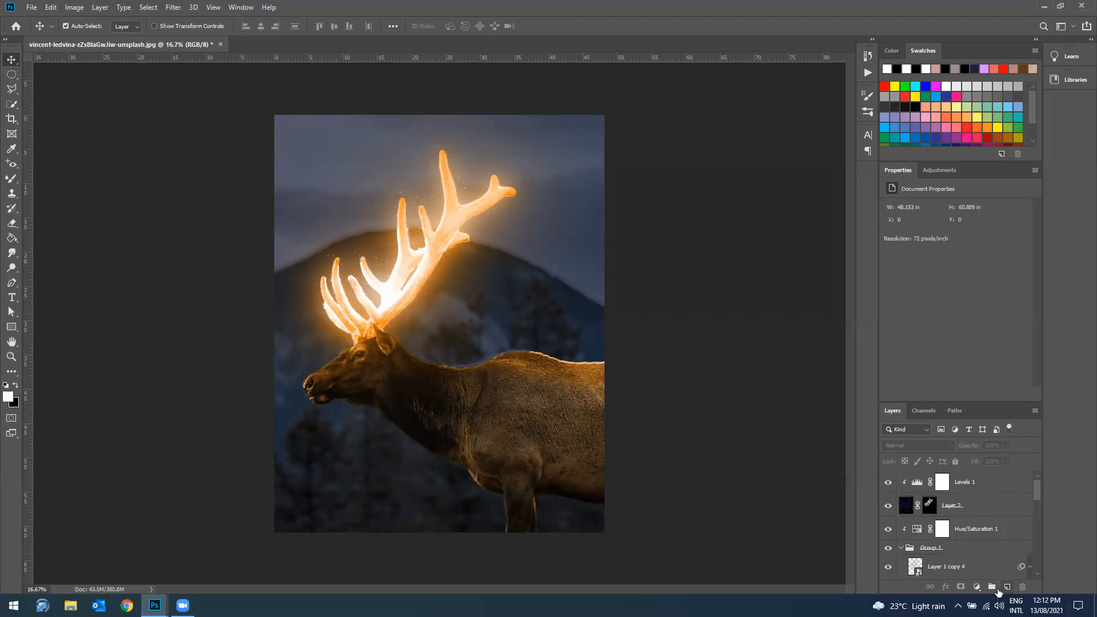
# Step: Add a Color Lookup adjustment layer at the top of the stack with the Crisp_Warm.look 3D LUT and compare the image with and without it
pyautogui.click(977, 587)
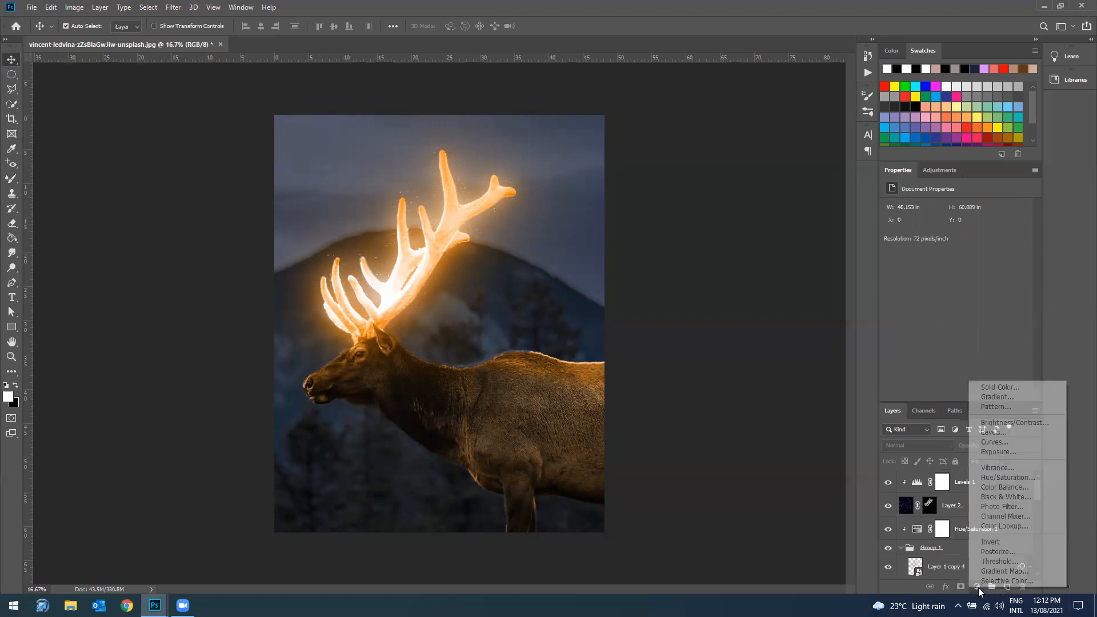
pyautogui.click(1024, 525)
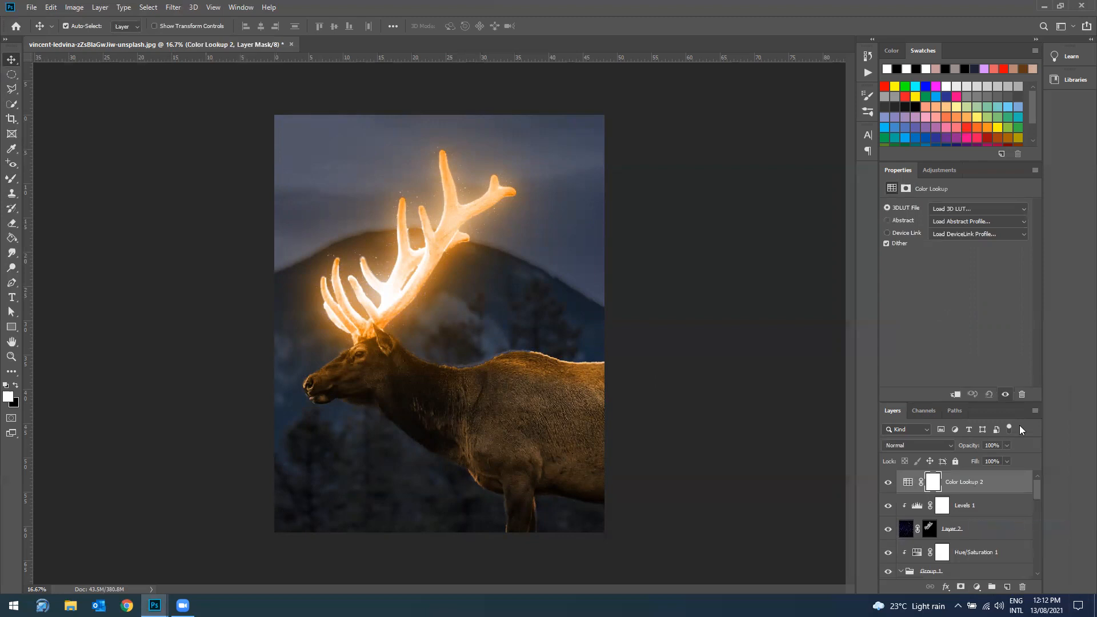
pyautogui.click(965, 208)
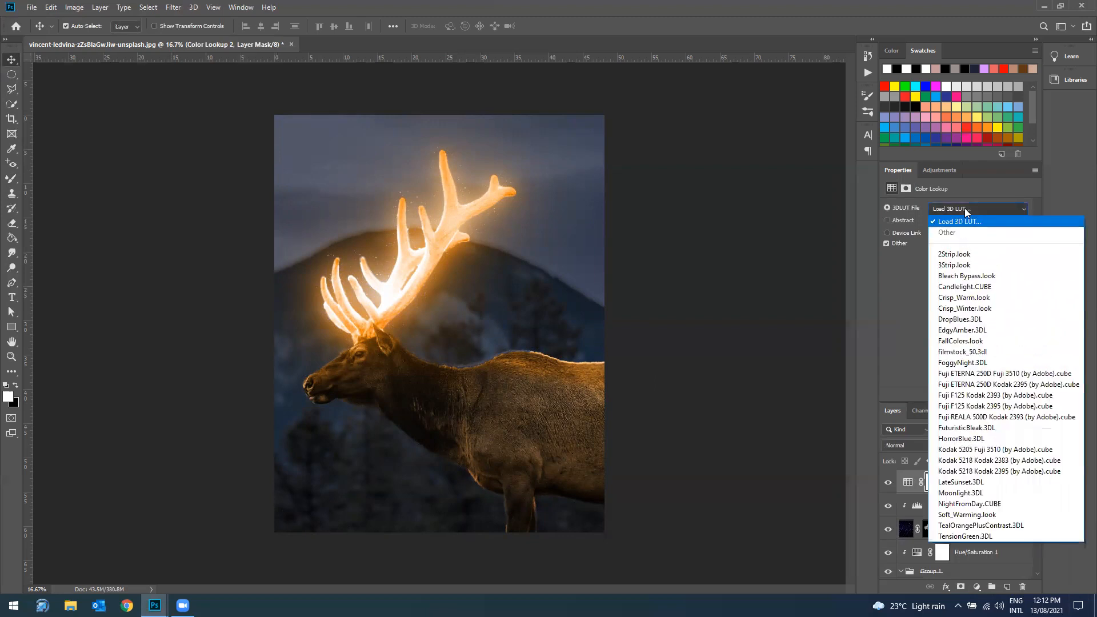
pyautogui.click(976, 298)
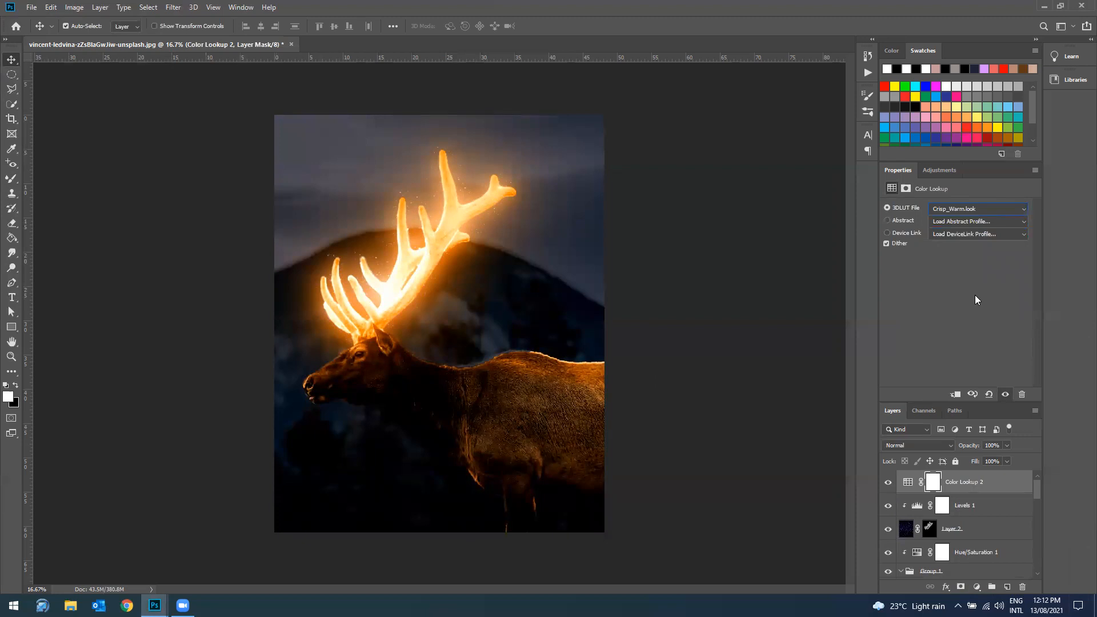
pyautogui.click(888, 483)
pyautogui.click(889, 483)
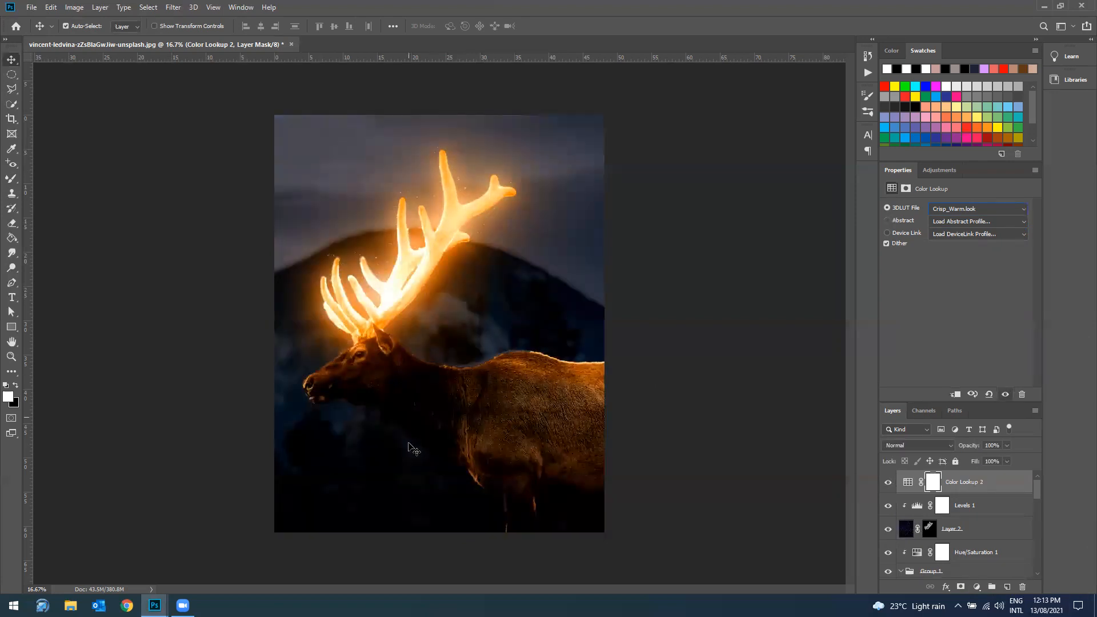